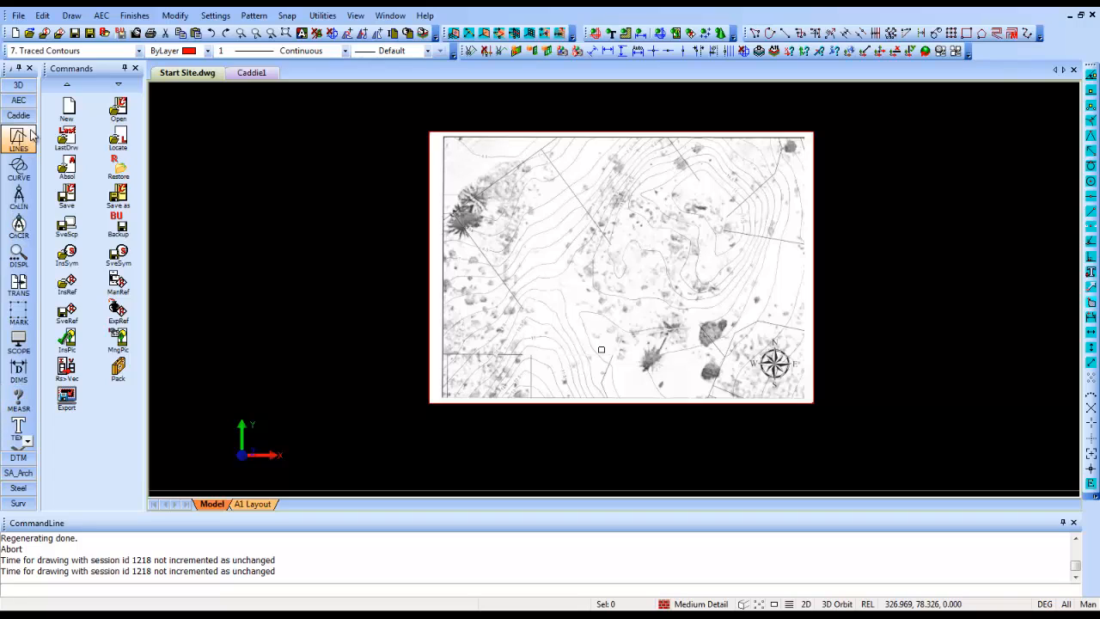
# - Trace the 13 contour on the scanned site plan with a polyline, from one end on the lower site boundary to the other
pyautogui.click(26, 142)
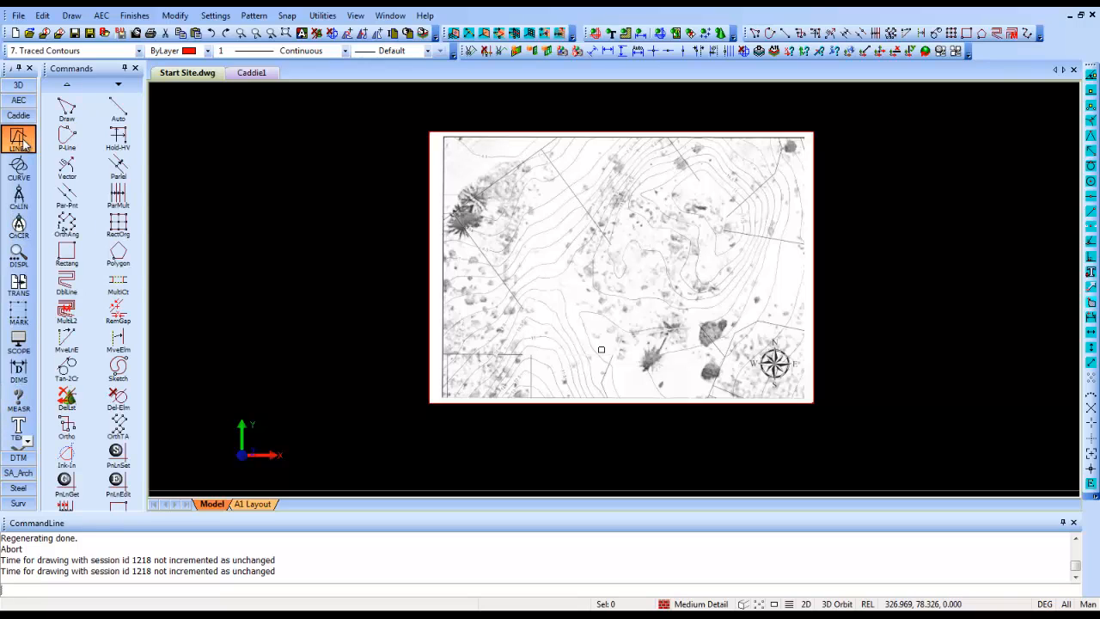
pyautogui.click(68, 147)
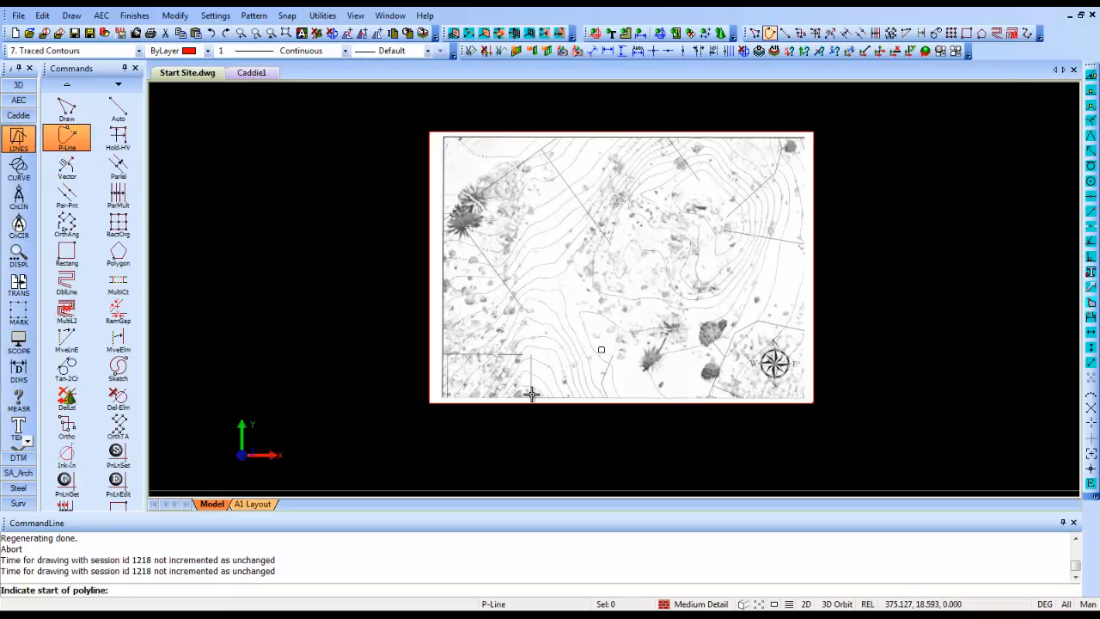
pyautogui.scroll(5, 524, 393)
pyautogui.scroll(2, 478, 410)
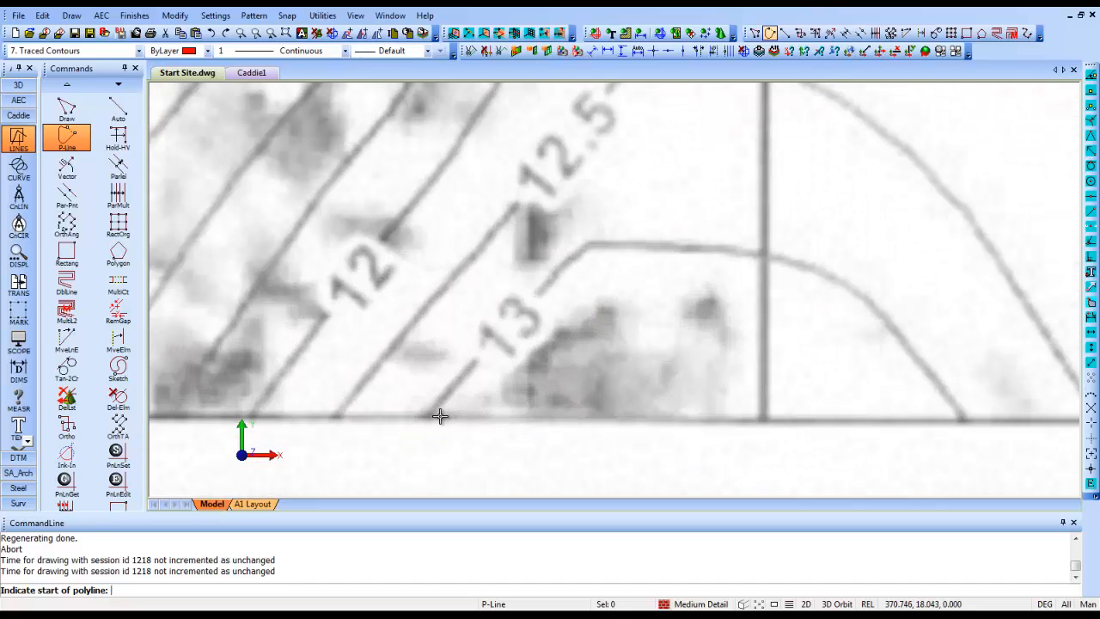
pyautogui.scroll(-1, 437, 412)
pyautogui.click(428, 416)
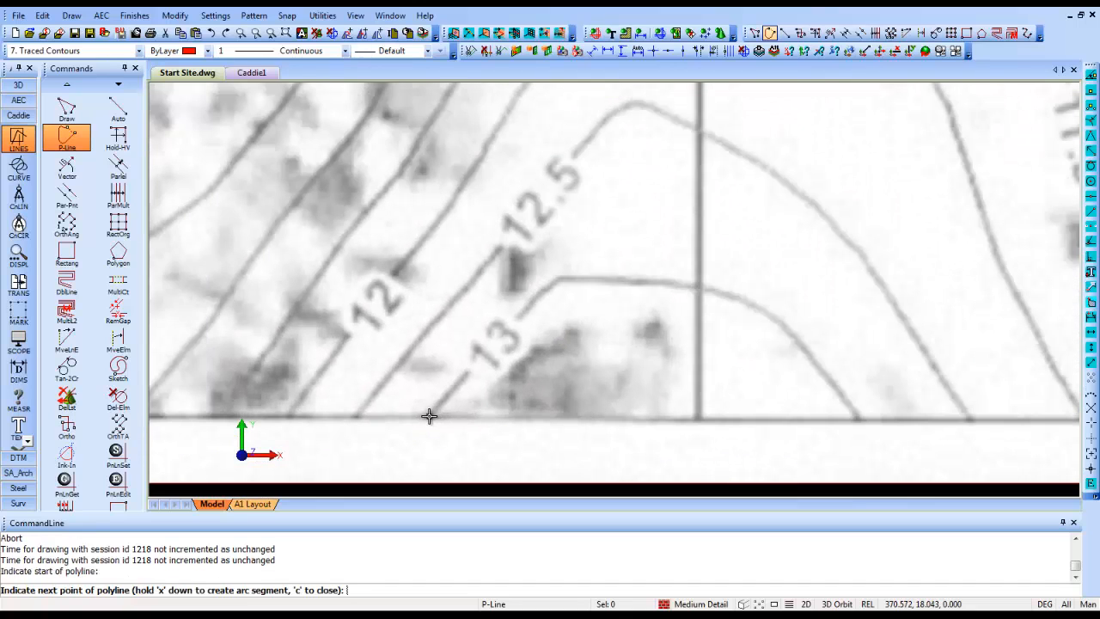
pyautogui.click(470, 369)
pyautogui.click(512, 323)
pyautogui.click(539, 292)
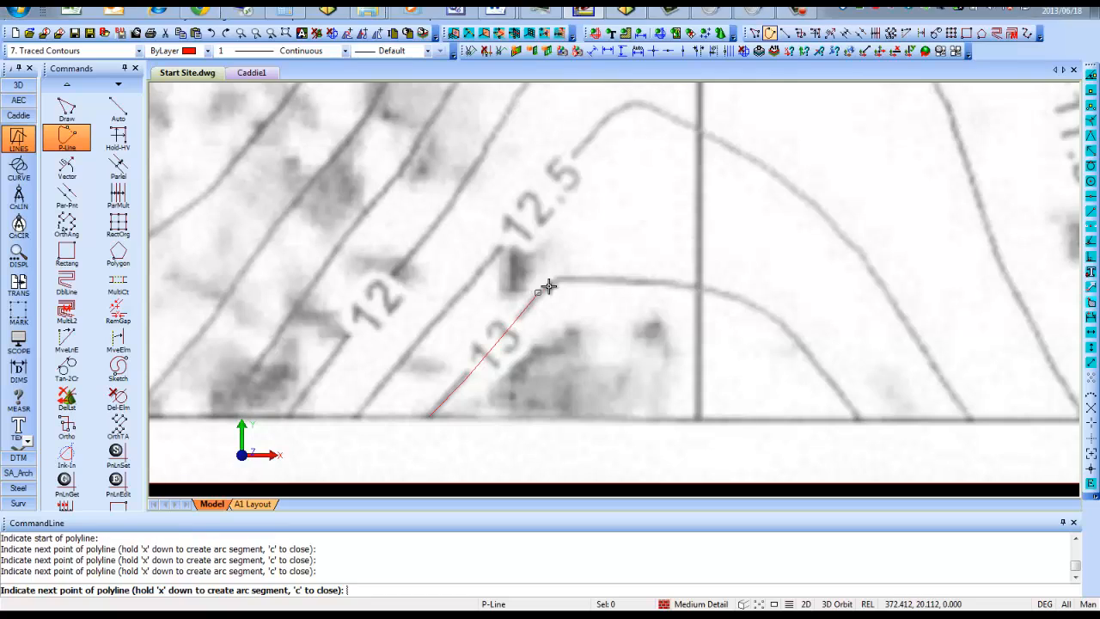
pyautogui.click(558, 279)
pyautogui.click(577, 278)
pyautogui.click(622, 281)
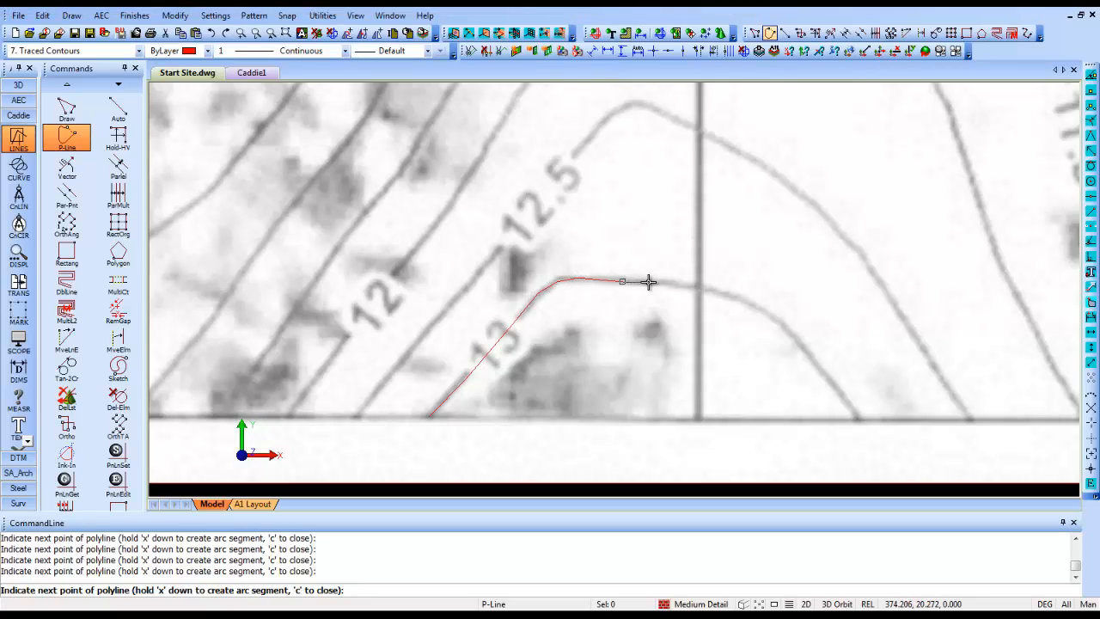
pyautogui.click(652, 281)
pyautogui.click(685, 284)
pyautogui.click(726, 295)
pyautogui.click(759, 306)
pyautogui.click(797, 340)
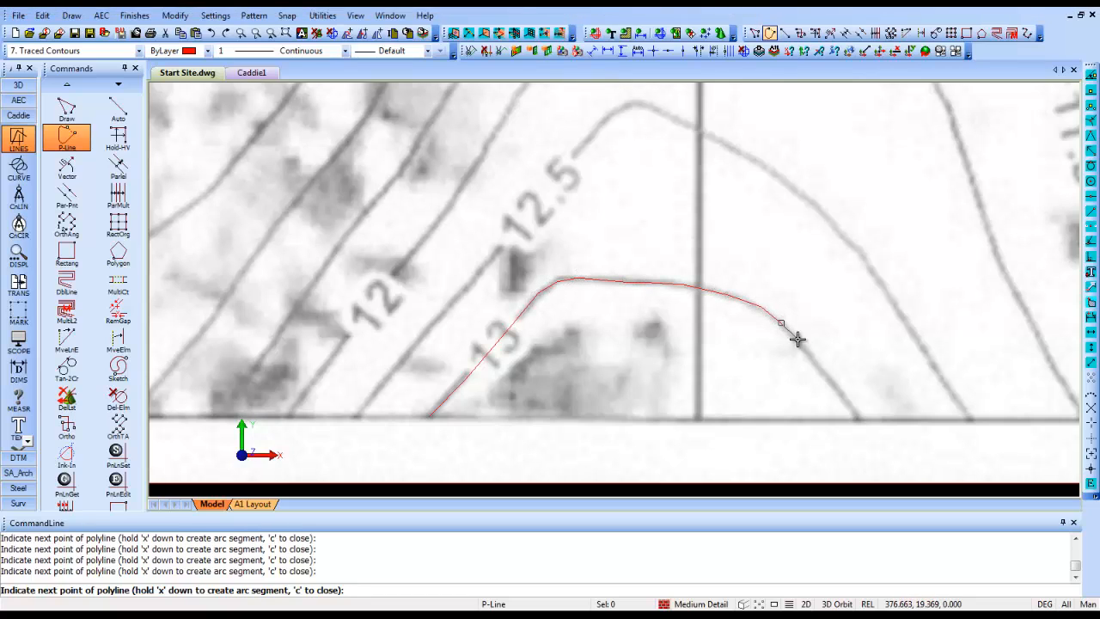
pyautogui.click(827, 371)
pyautogui.click(838, 397)
pyautogui.click(851, 411)
pyautogui.rightClick(858, 419)
pyautogui.rightClick(860, 418)
pyautogui.rightClick(859, 419)
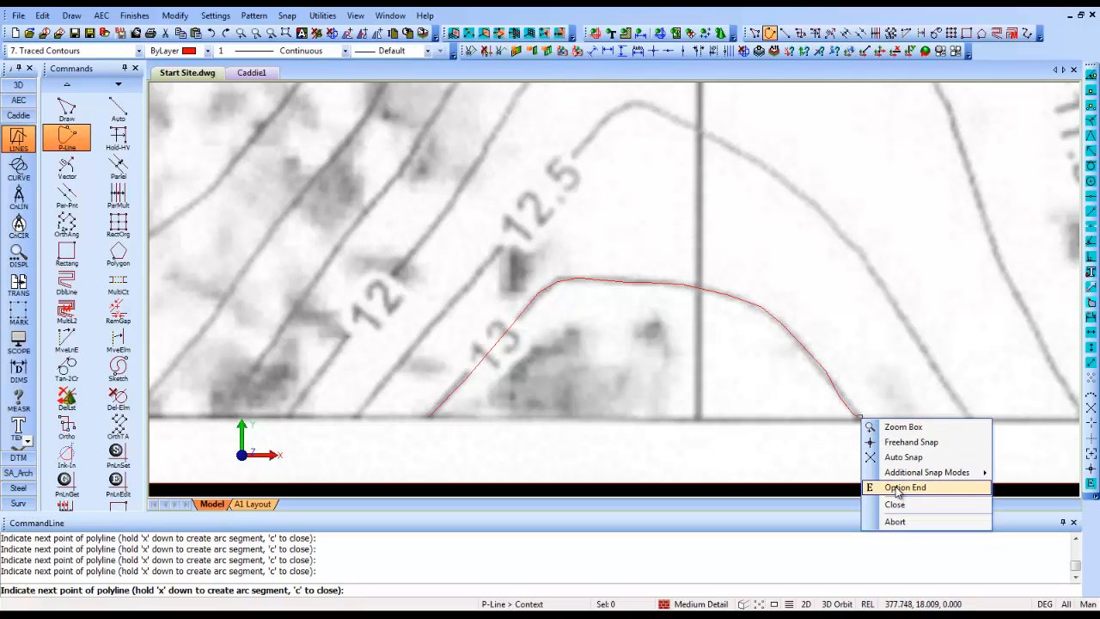
pyautogui.click(896, 487)
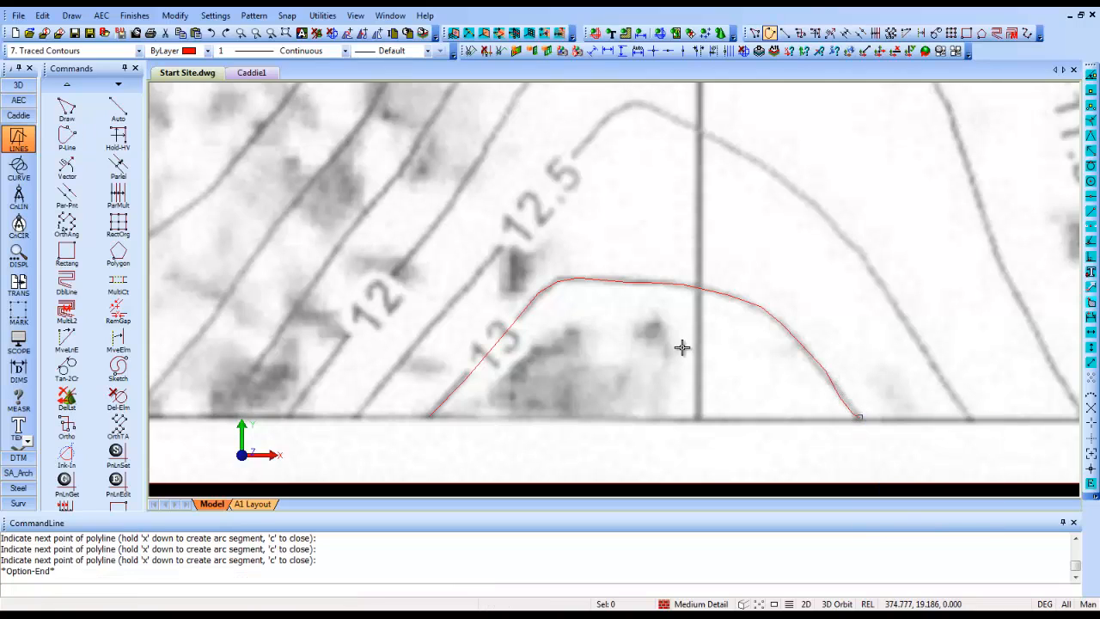
# - Trace the 12.5 contour with a second polyline, starting and ending on the lower site boundary, and finish the command
pyautogui.click(359, 416)
pyautogui.click(402, 362)
pyautogui.click(455, 304)
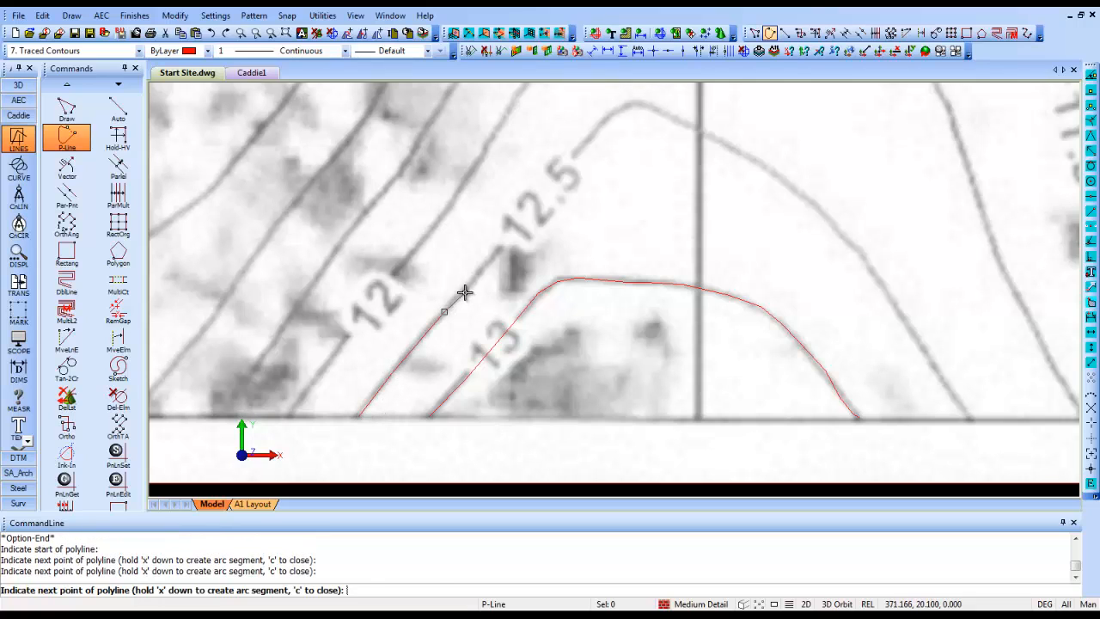
pyautogui.click(466, 284)
pyautogui.click(496, 255)
pyautogui.click(519, 219)
pyautogui.click(565, 163)
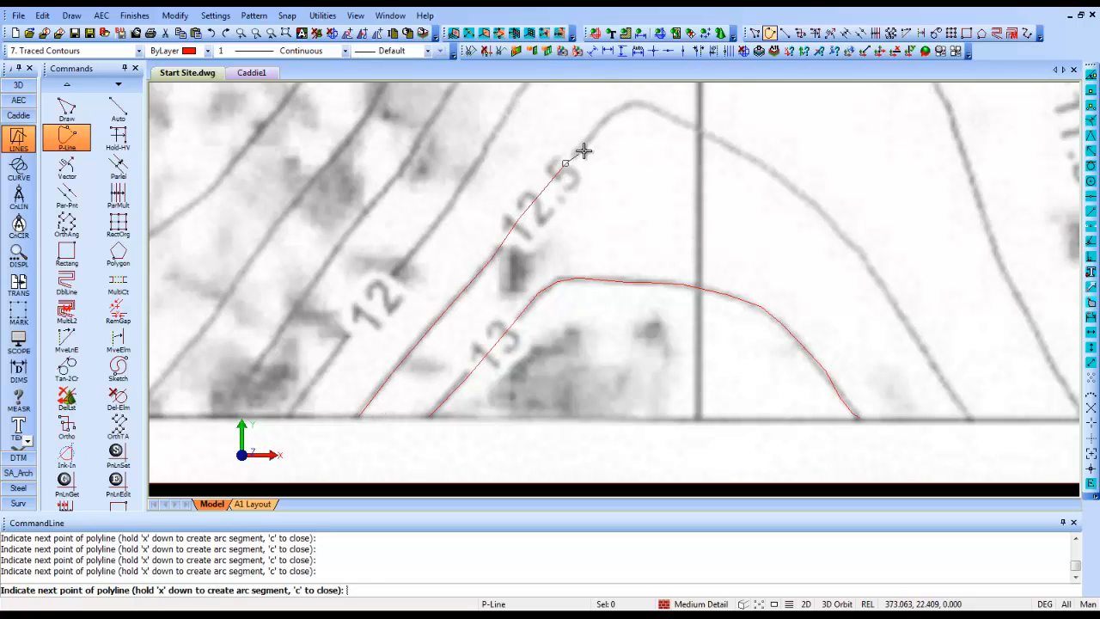
pyautogui.click(610, 114)
pyautogui.click(639, 103)
pyautogui.click(669, 115)
pyautogui.click(707, 135)
pyautogui.click(764, 163)
pyautogui.click(819, 210)
pyautogui.click(858, 249)
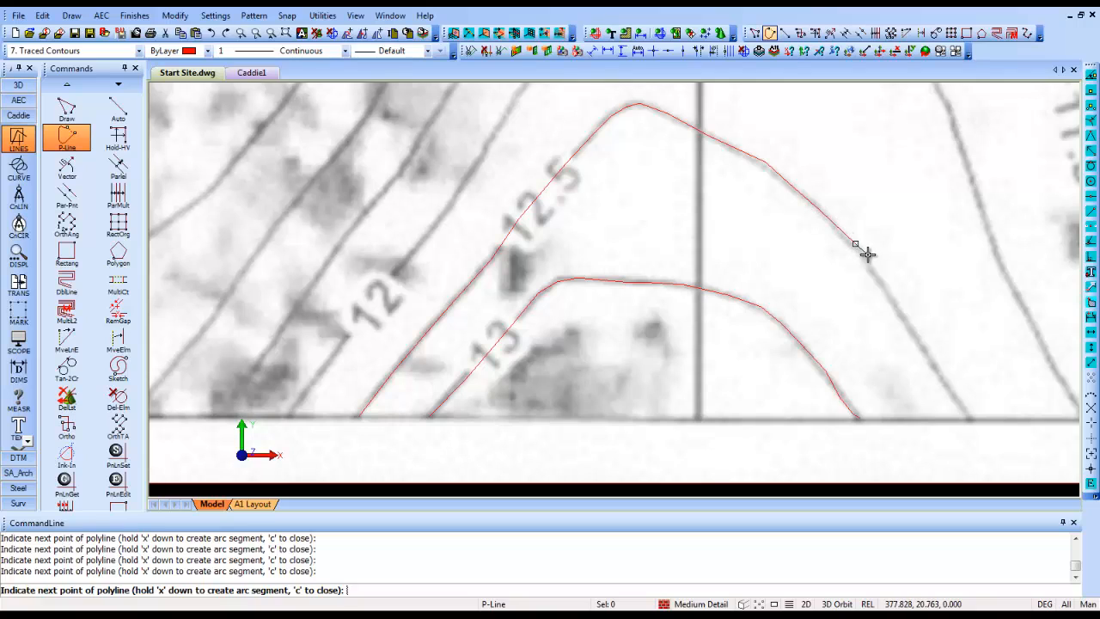
pyautogui.click(875, 273)
pyautogui.click(925, 352)
pyautogui.click(941, 384)
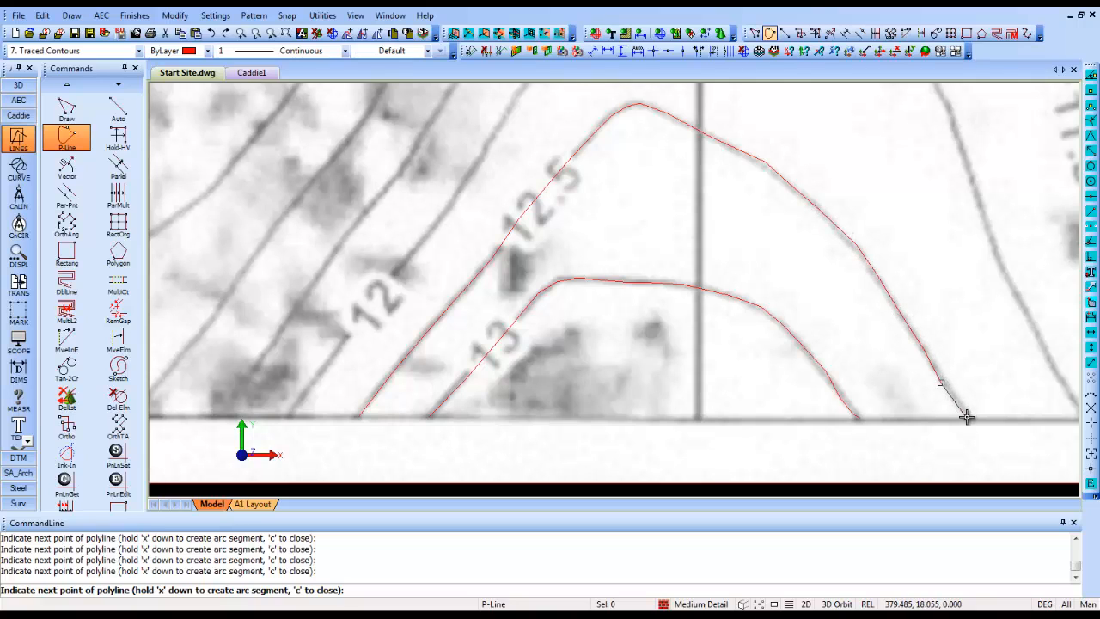
pyautogui.click(965, 411)
pyautogui.rightClick(968, 406)
pyautogui.click(1013, 474)
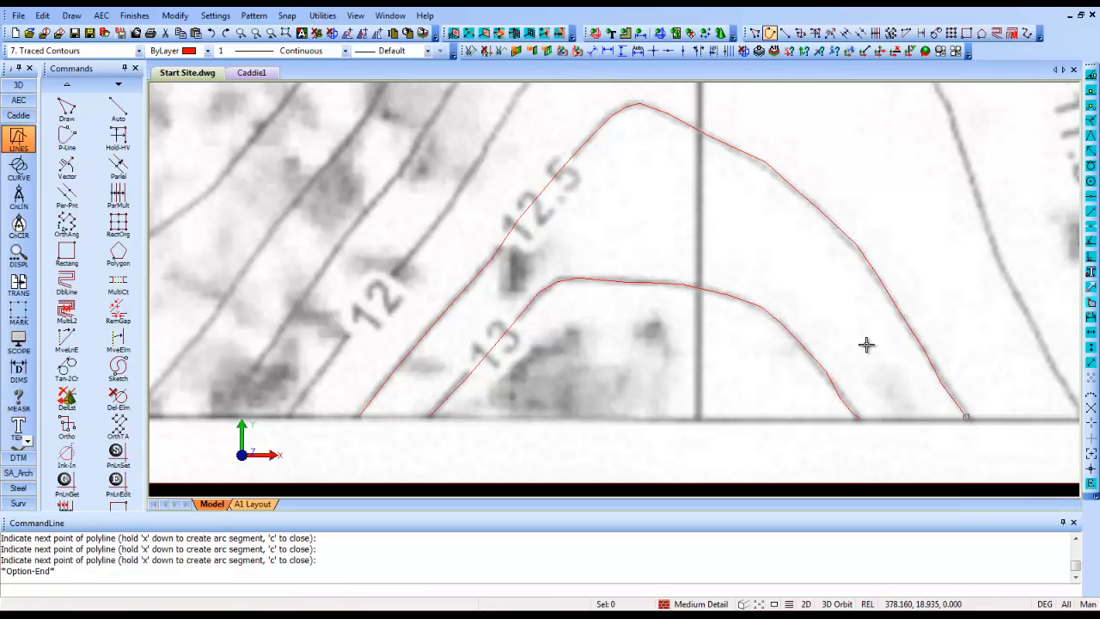
# - Adjust the vertices near the right-hand end of the 13 contour polyline to follow the scanned line more closely
pyautogui.click(848, 413)
pyautogui.scroll(1, 842, 411)
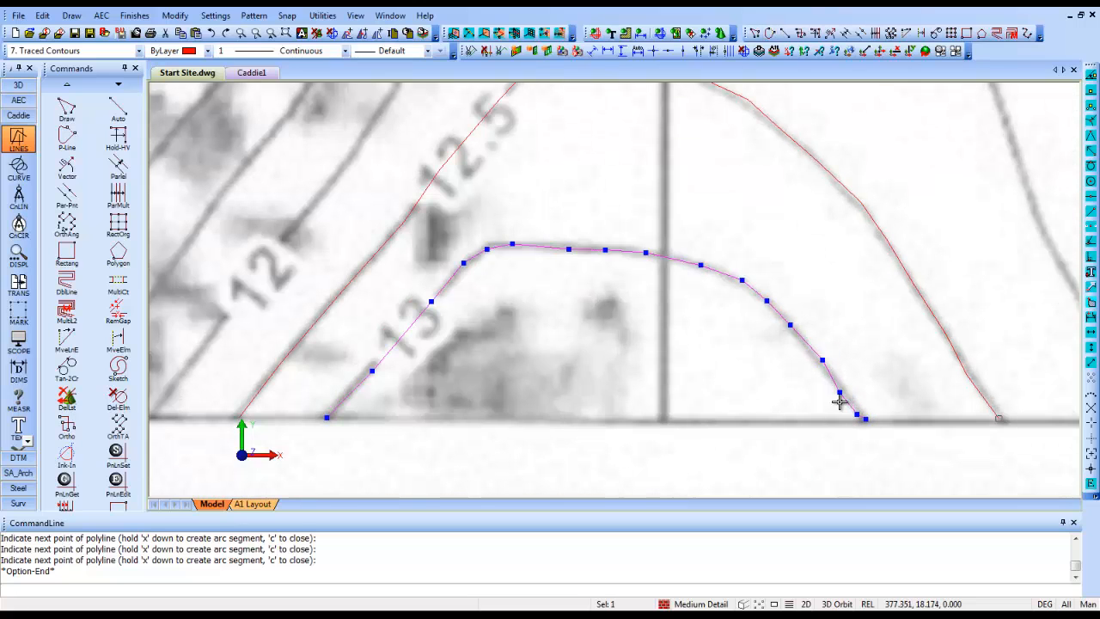
pyautogui.click(839, 394)
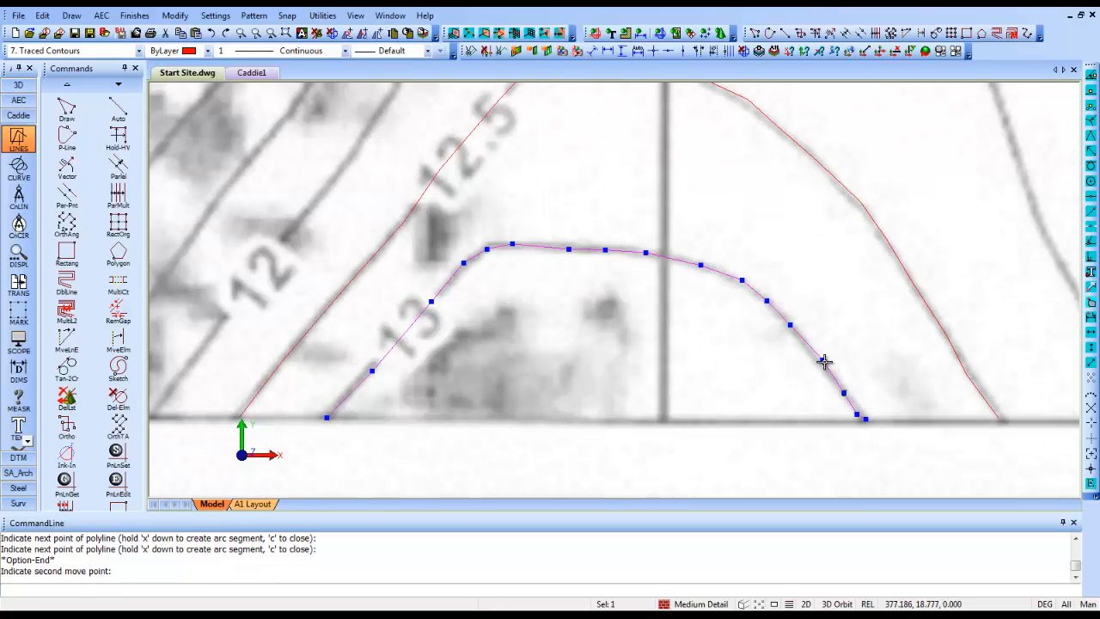
pyautogui.click(820, 362)
pyautogui.scroll(-2, 798, 333)
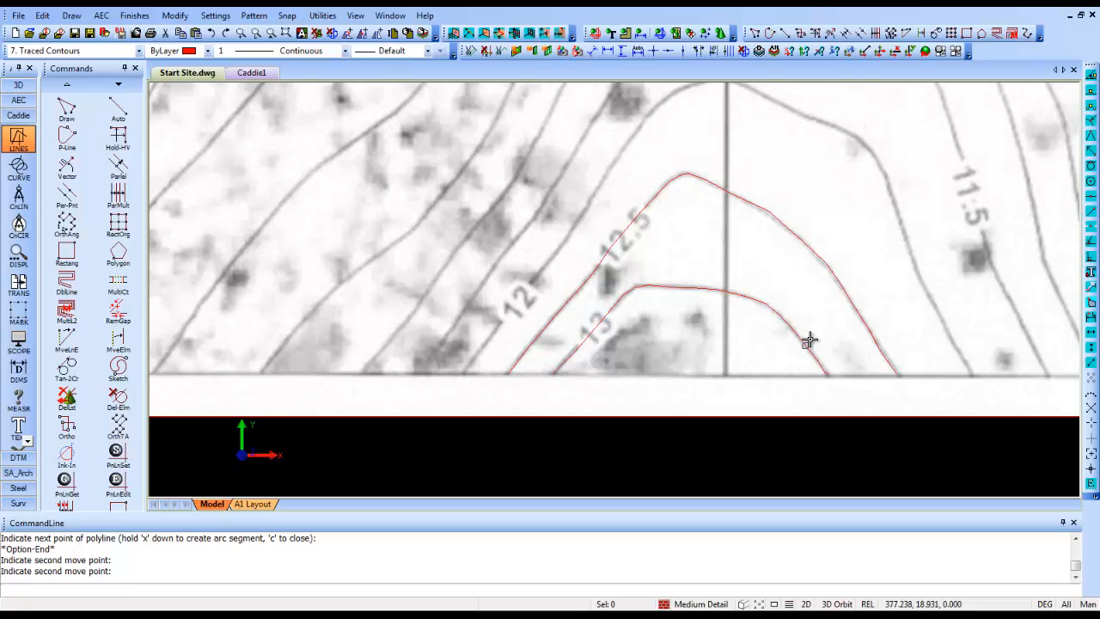
# - Move the vertex just right of the 12.5 contour's peak onto the scanned line
pyautogui.click(780, 222)
pyautogui.scroll(2, 768, 212)
pyautogui.click(763, 211)
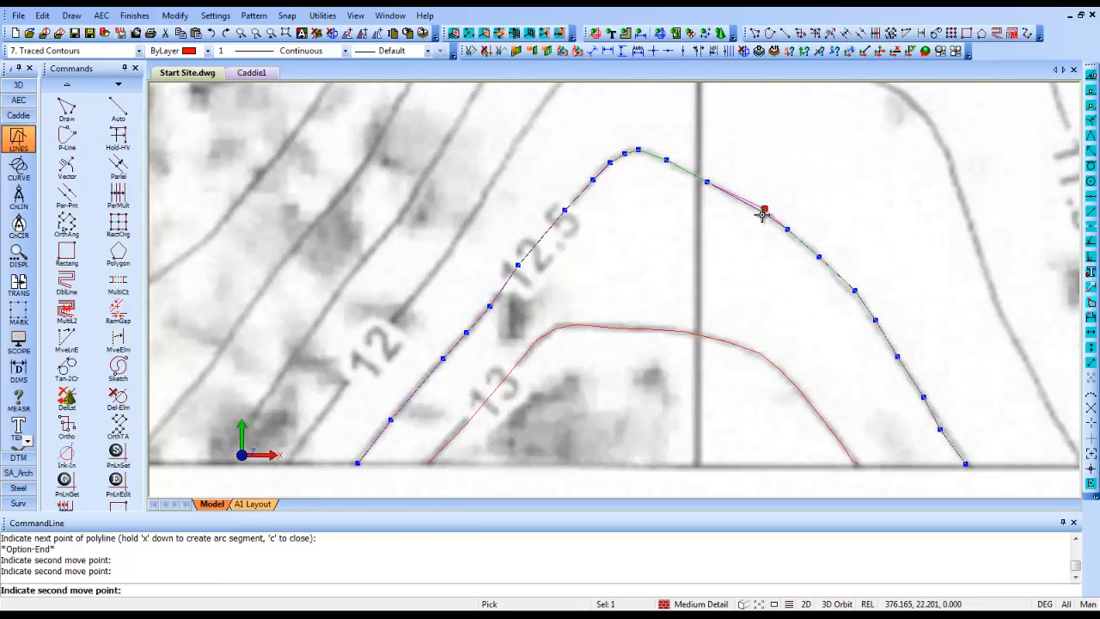
pyautogui.click(765, 213)
pyautogui.scroll(-2, 764, 213)
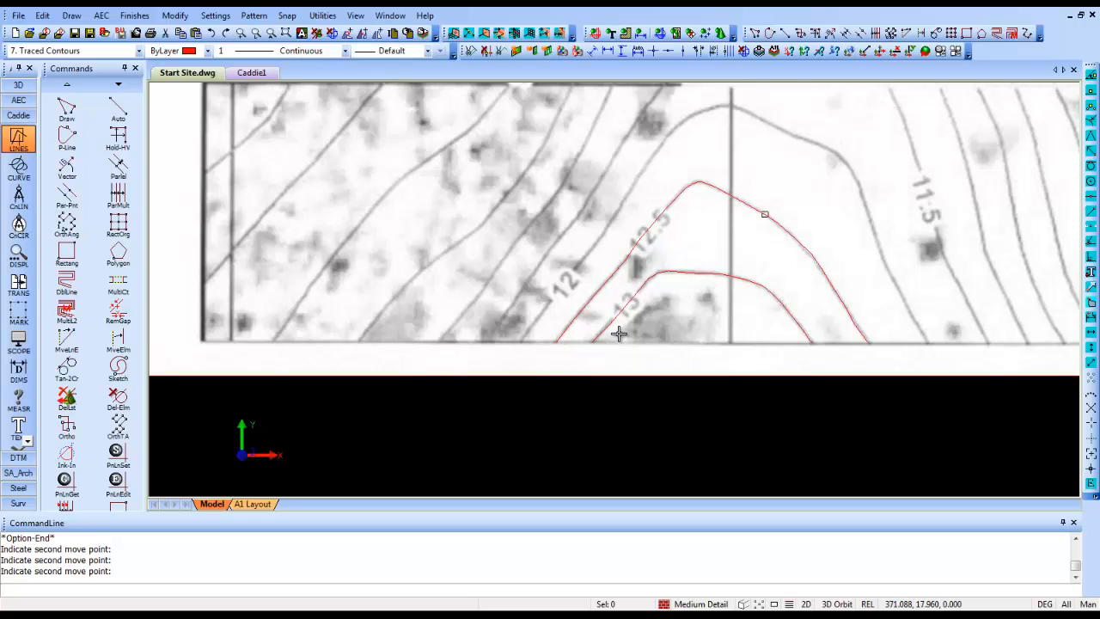
# - Place the text label "13" at the left end of the 13 contour on the lower site boundary
pyautogui.moveTo(584, 360); pyautogui.dragTo(535, 393, button='middle')
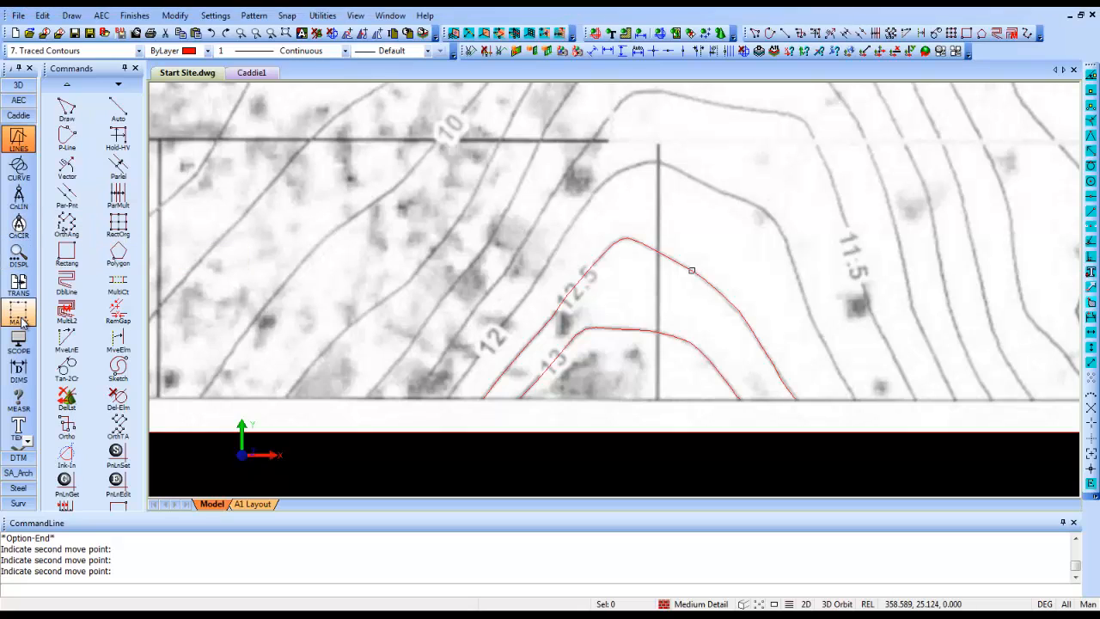
pyautogui.click(17, 427)
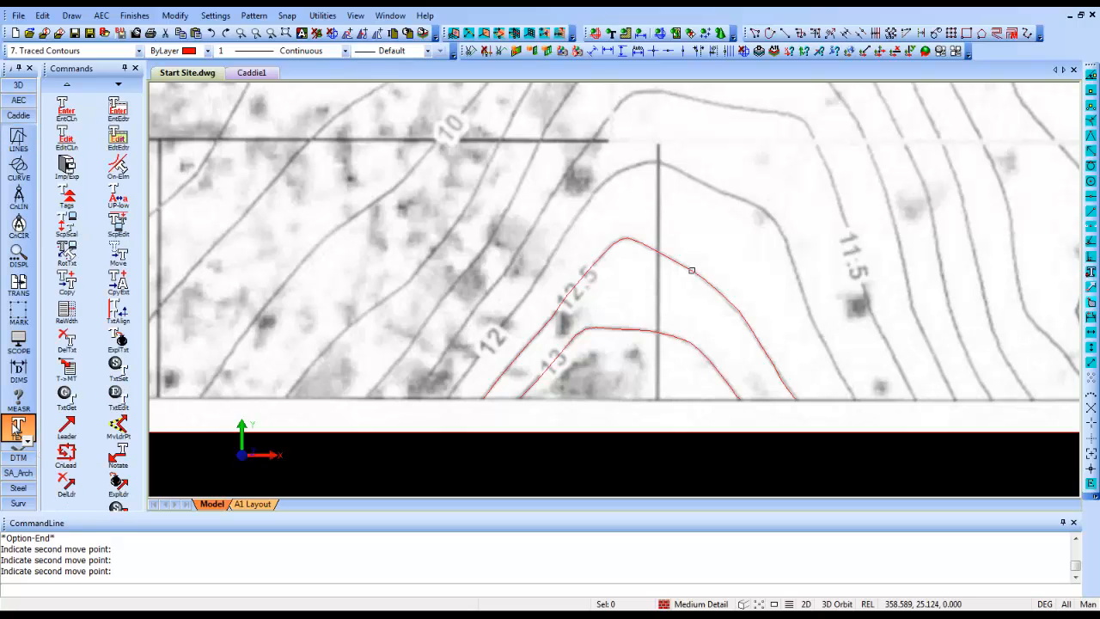
pyautogui.click(118, 121)
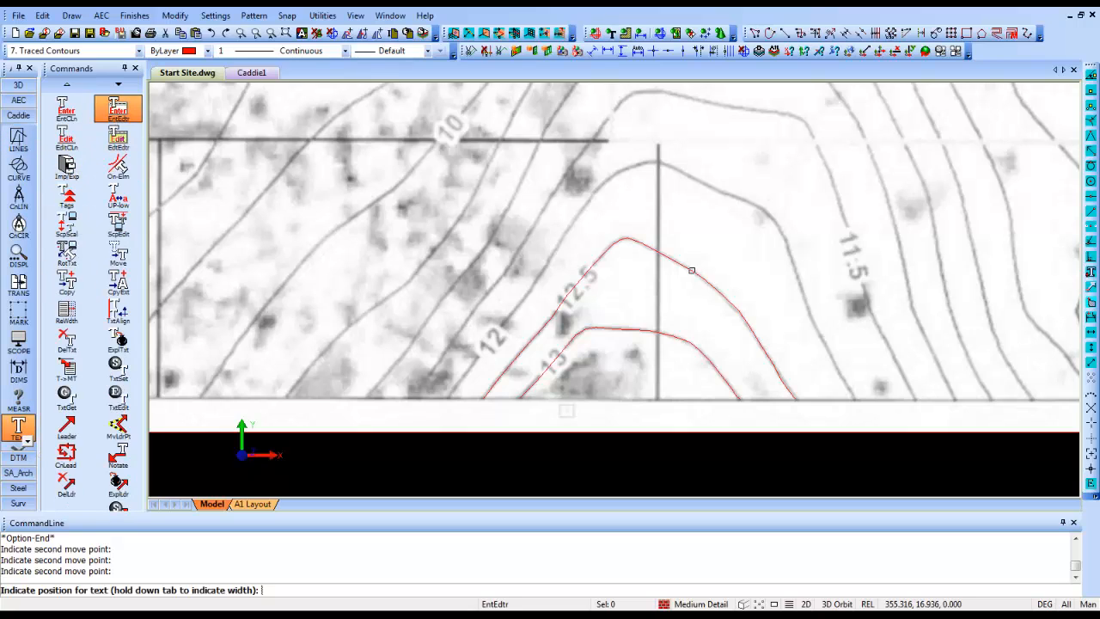
pyautogui.click(518, 404)
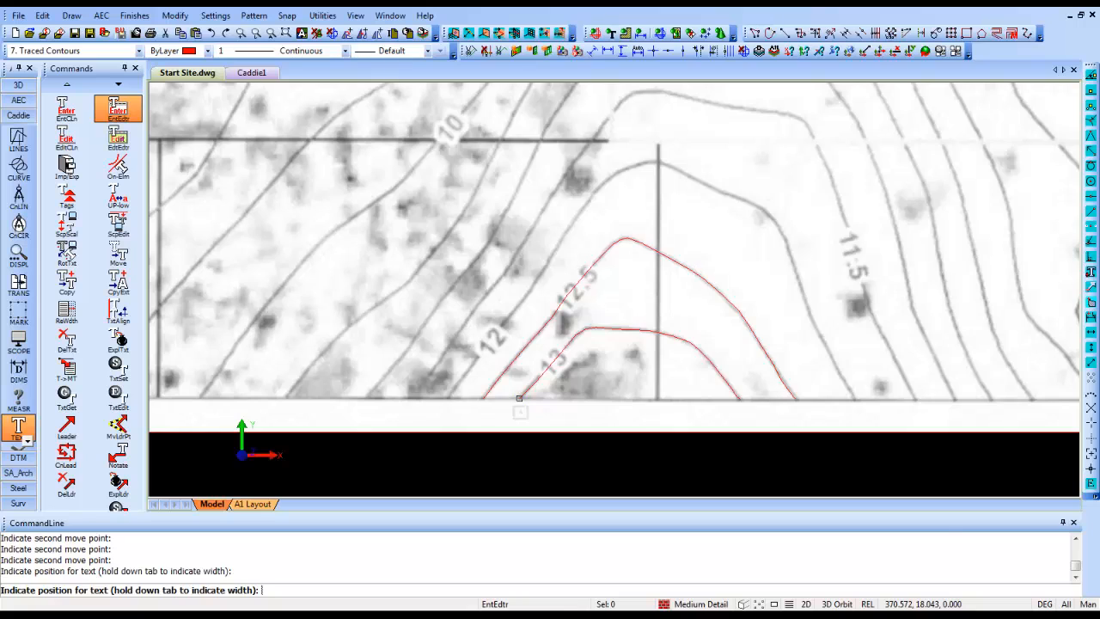
pyautogui.write('13')
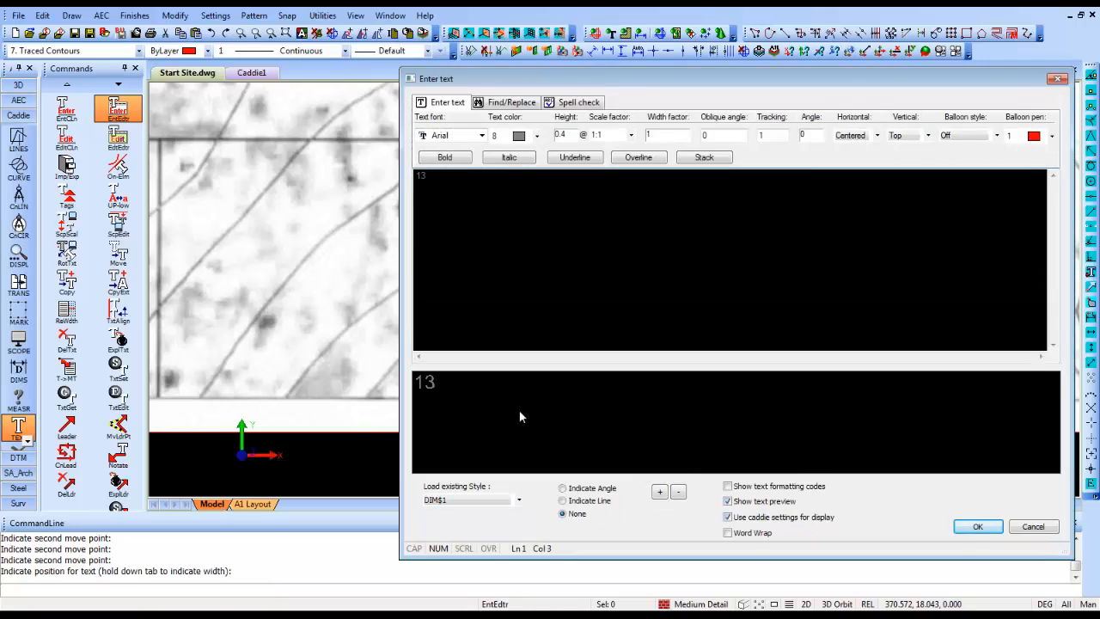
pyautogui.press('Return')
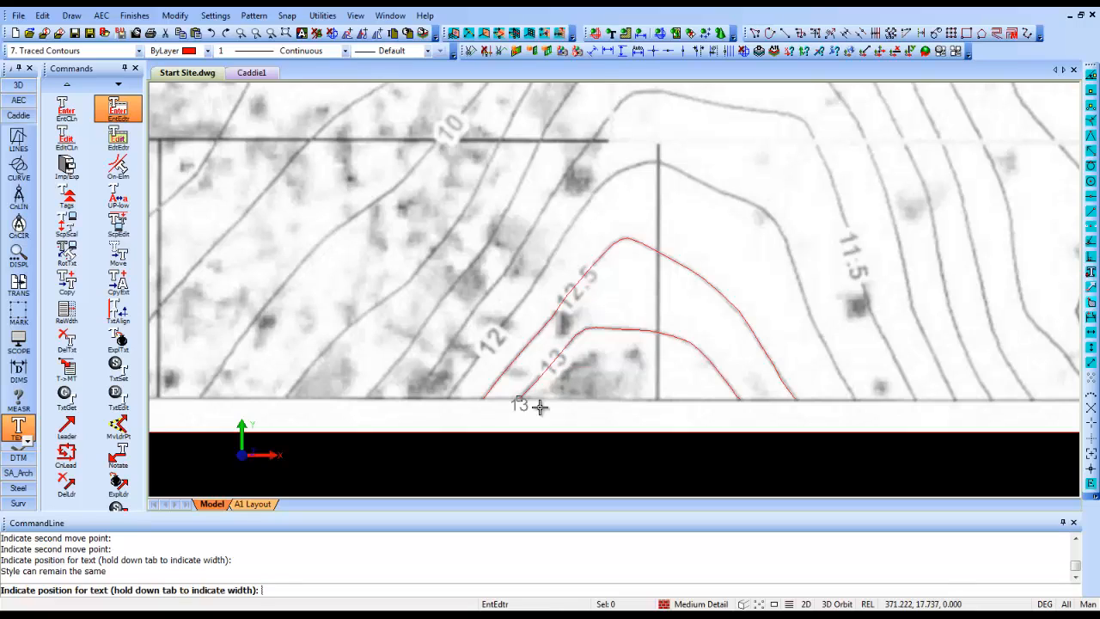
# - Place the text label "12.5" at the left end of the 12.5 contour and leave the text command
pyautogui.click(482, 399)
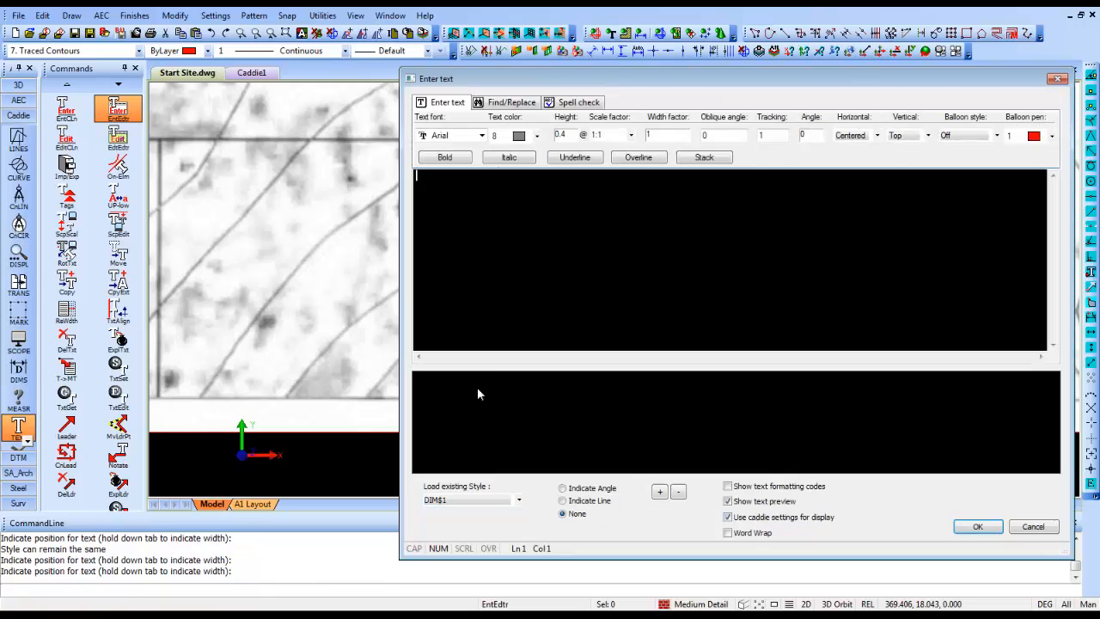
pyautogui.write('12.5')
pyautogui.press('Return')
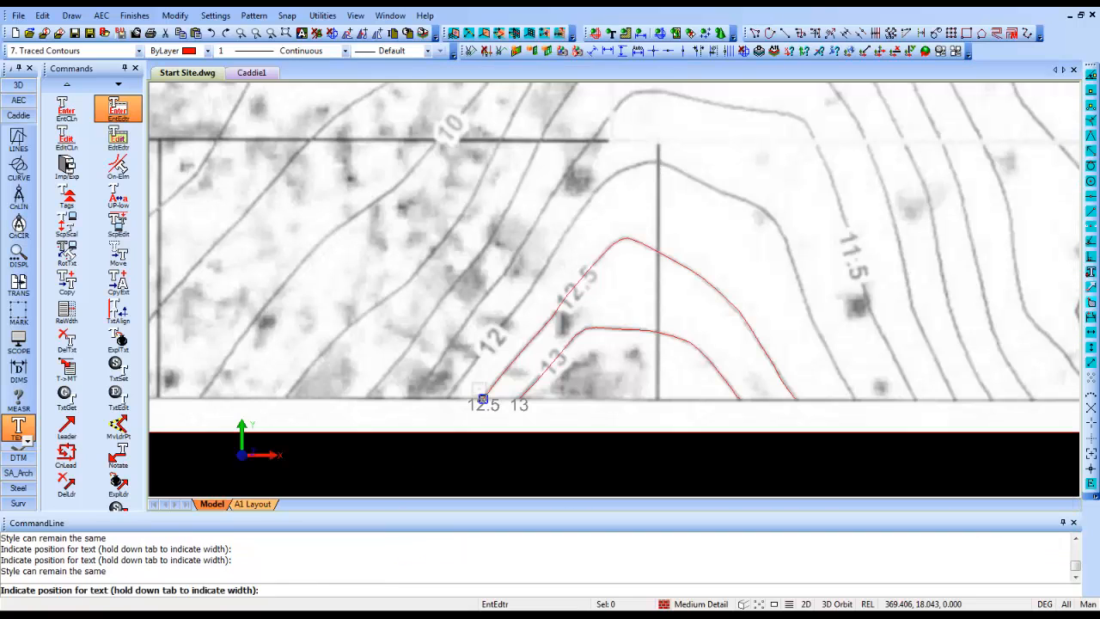
pyautogui.press('Escape')
pyautogui.press('Return')
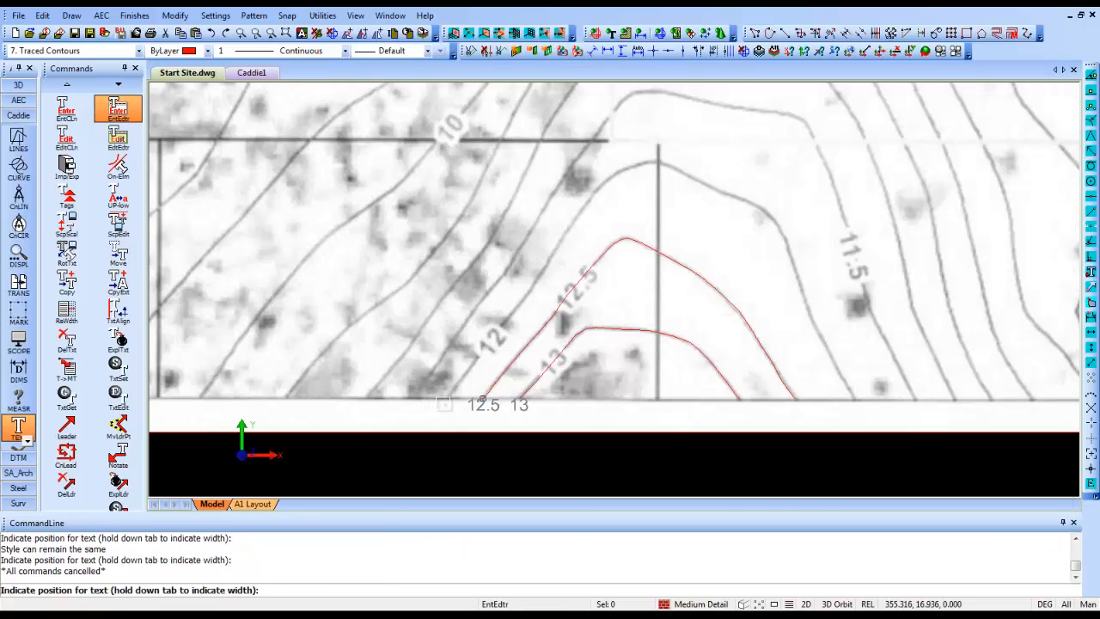
pyautogui.press('Escape')
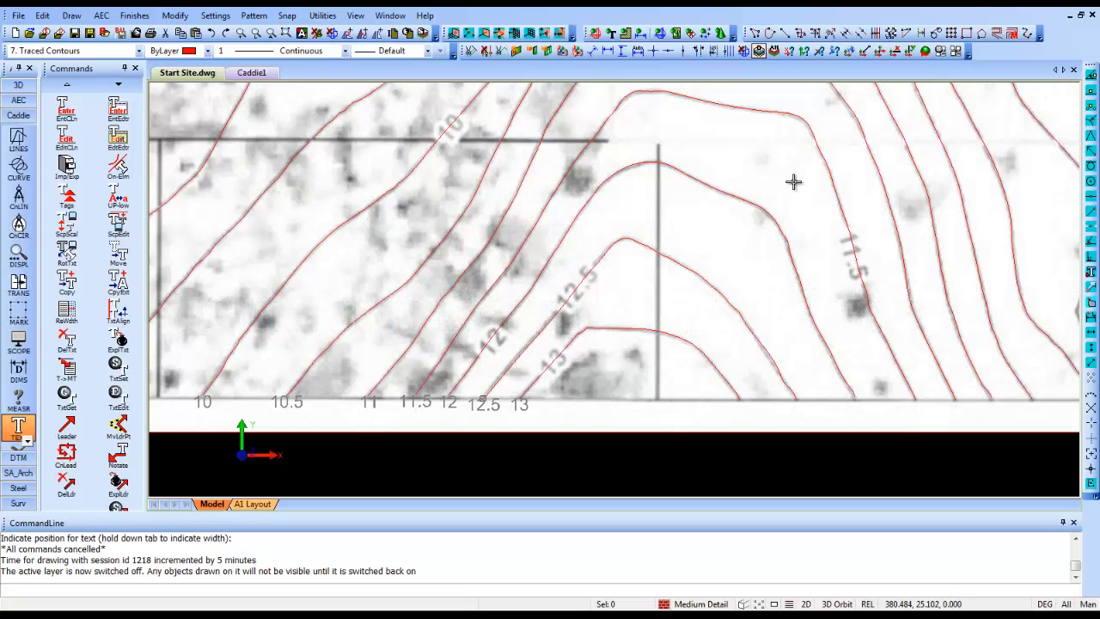
# - Hide the scanned site picture, leaving only the traced contours and their labels displayed
pyautogui.click(837, 28)
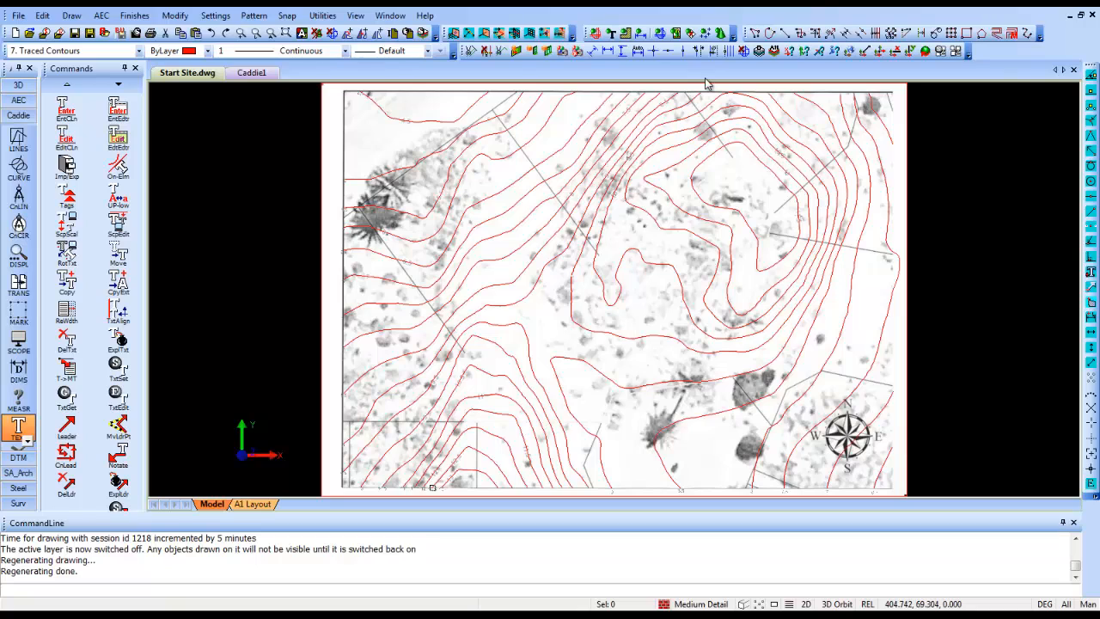
pyautogui.click(676, 34)
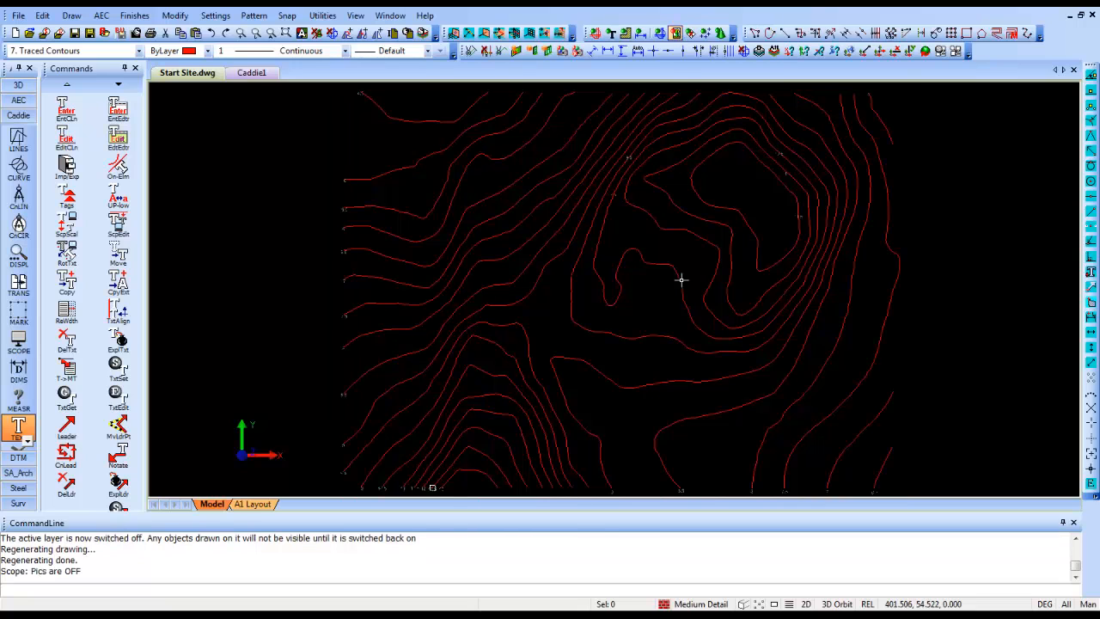
# - Orbit the contours to an edge-on angle and switch to the front view to examine their elevations
pyautogui.keyDown('shift'); pyautogui.moveTo(647, 431); pyautogui.dragTo(631, 285, button='middle'); pyautogui.keyUp('shift')
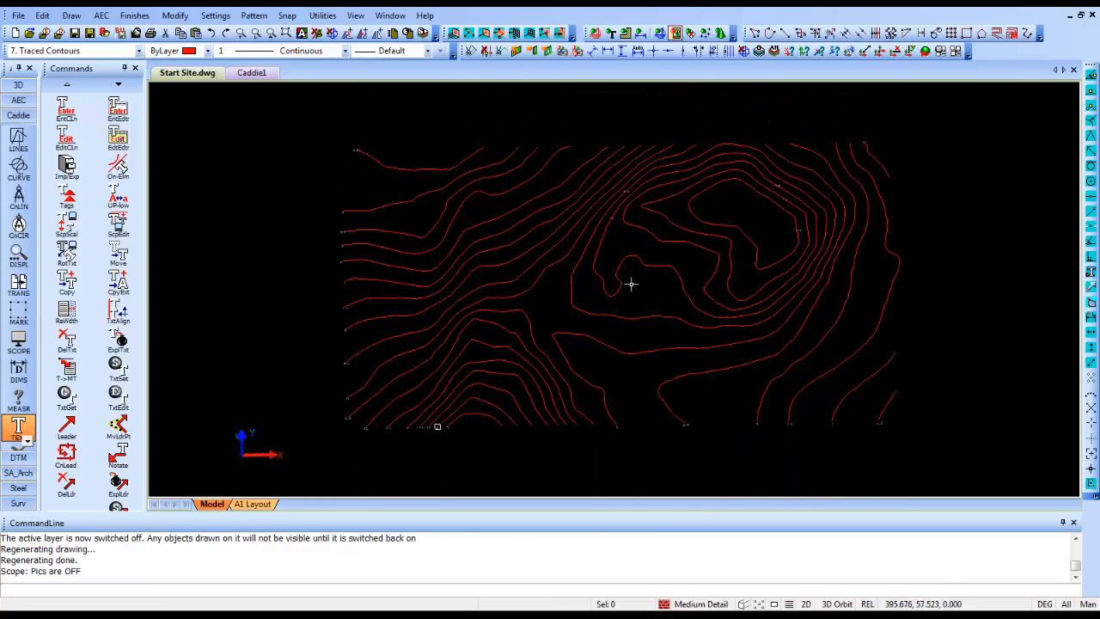
pyautogui.keyDown('shift'); pyautogui.moveTo(634, 330); pyautogui.dragTo(637, 155, button='middle'); pyautogui.keyUp('shift')
pyautogui.moveTo(628, 283)
pyautogui.keyDown('shift'); pyautogui.mouseDown(button='middle')
pyautogui.moveTo(619, 214)
pyautogui.moveTo(614, 223)
pyautogui.mouseUp(button='middle'); pyautogui.keyUp('shift')
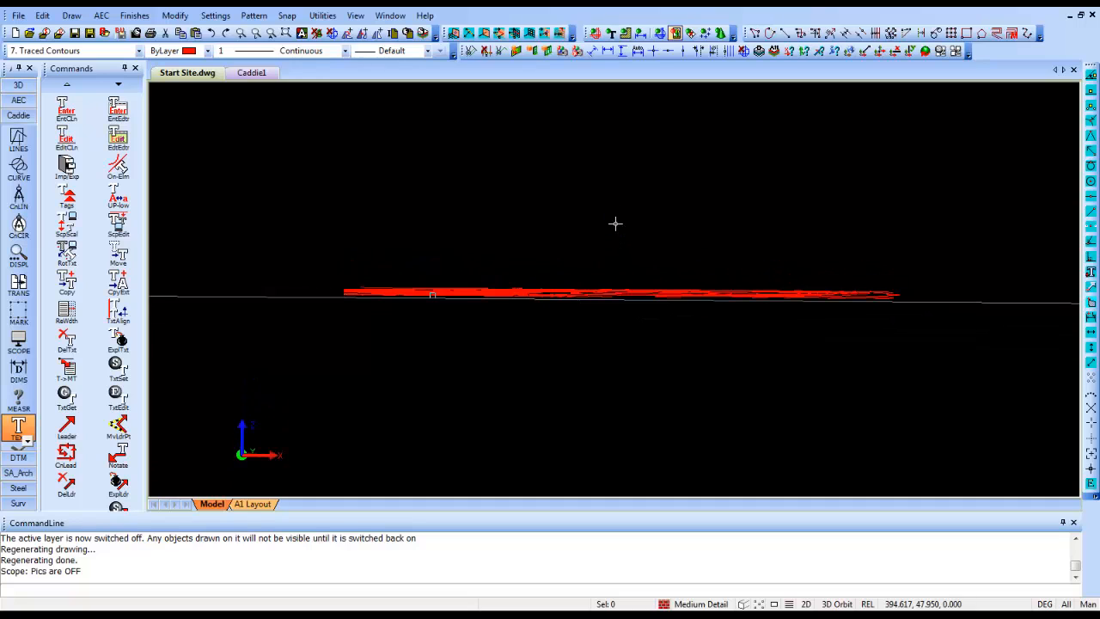
pyautogui.click(18, 85)
pyautogui.click(18, 107)
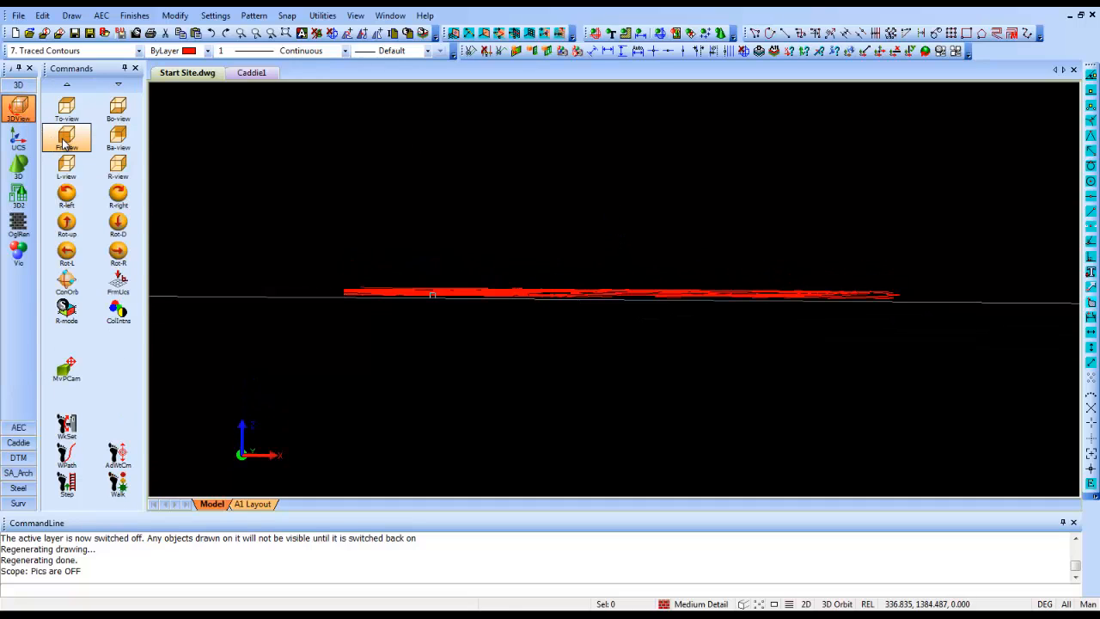
pyautogui.click(65, 142)
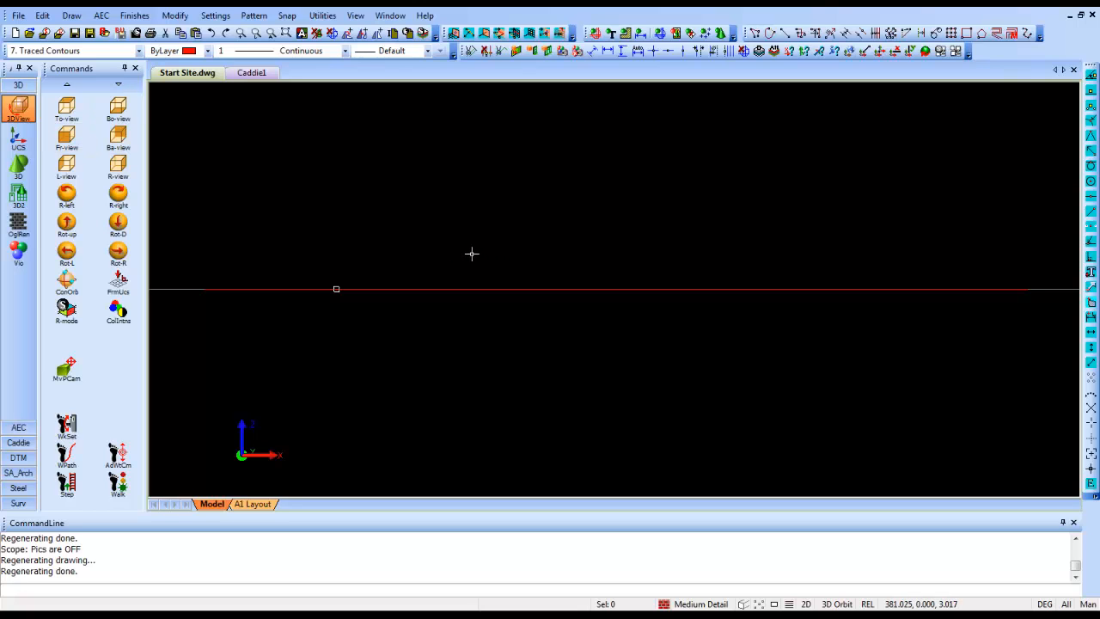
# - Convert the flat traced contours to 3D automatically from their height labels, using the Scope selection and a search radius of 0.5
pyautogui.keyDown('shift'); pyautogui.moveTo(471, 253); pyautogui.dragTo(506, 272, button='middle'); pyautogui.keyUp('shift')
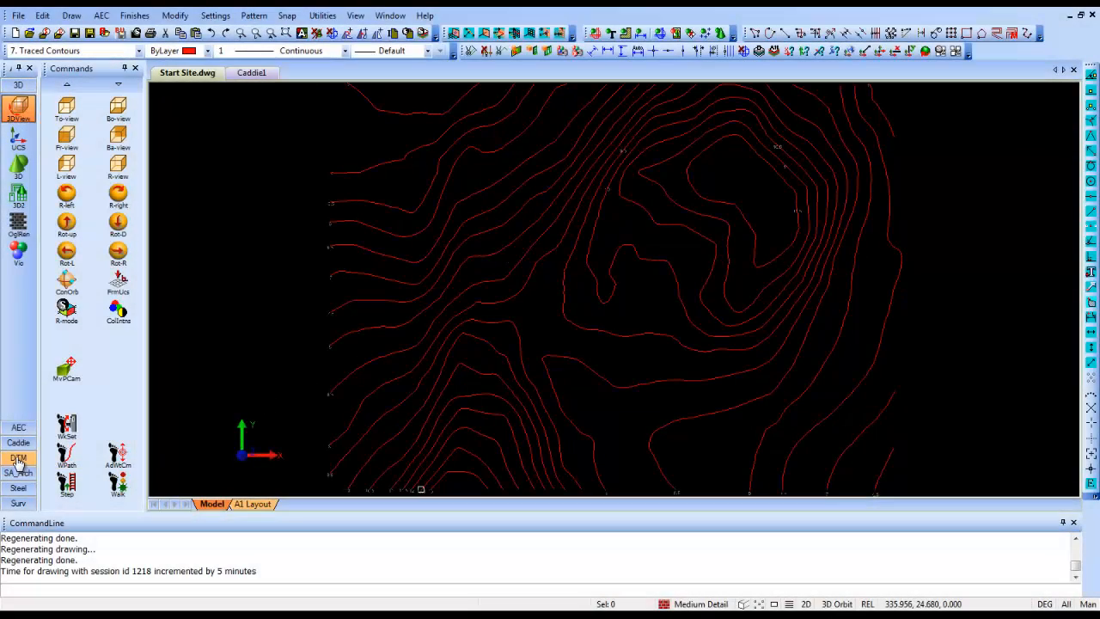
pyautogui.click(18, 460)
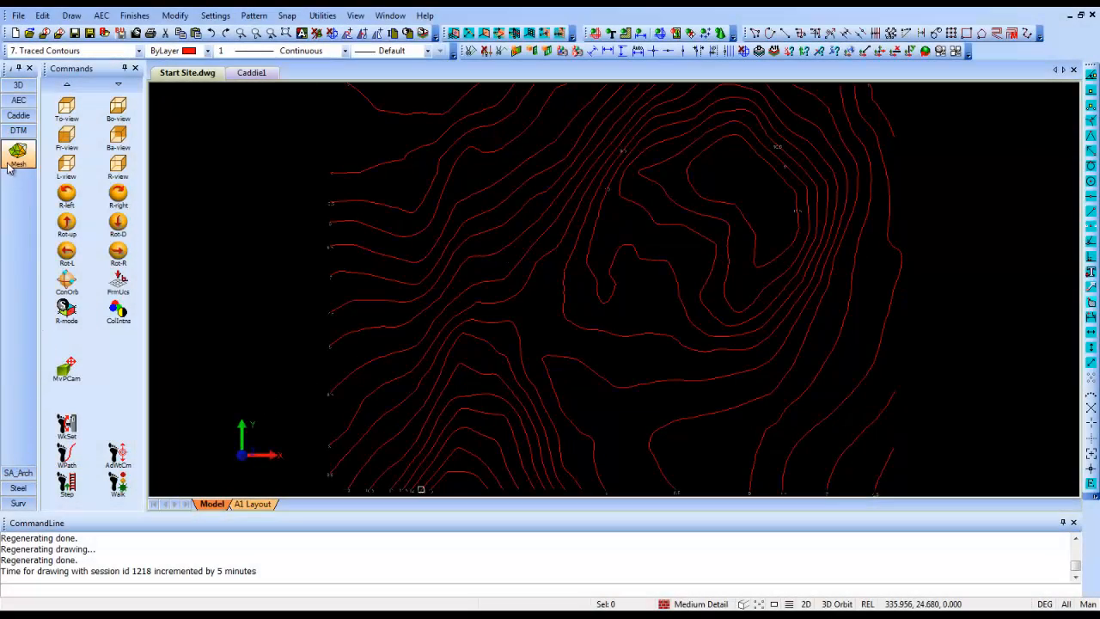
pyautogui.click(16, 158)
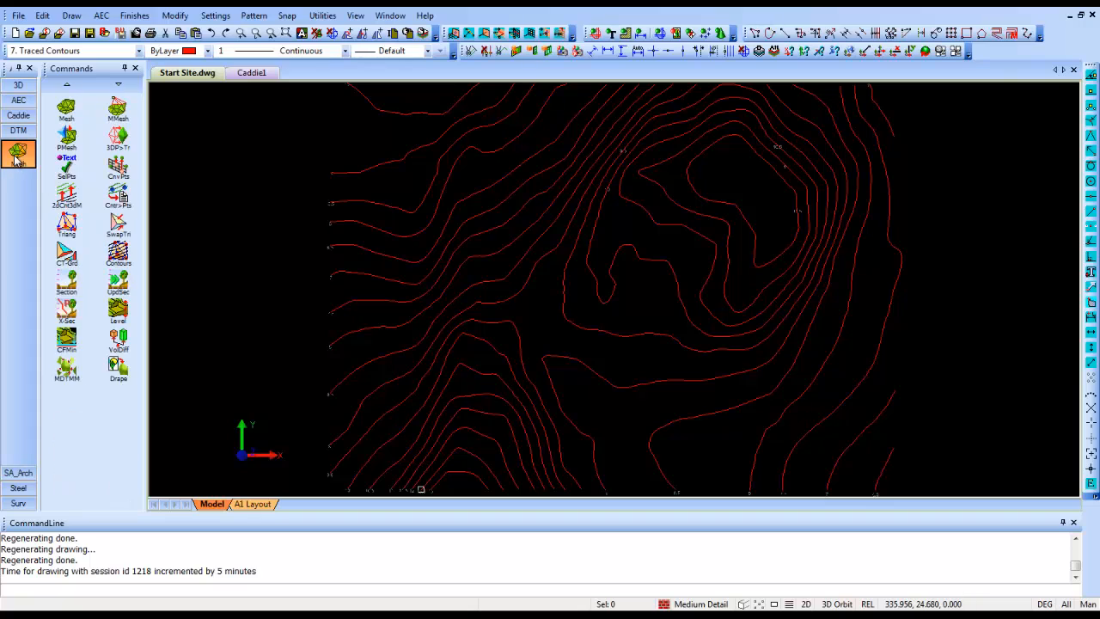
pyautogui.click(71, 197)
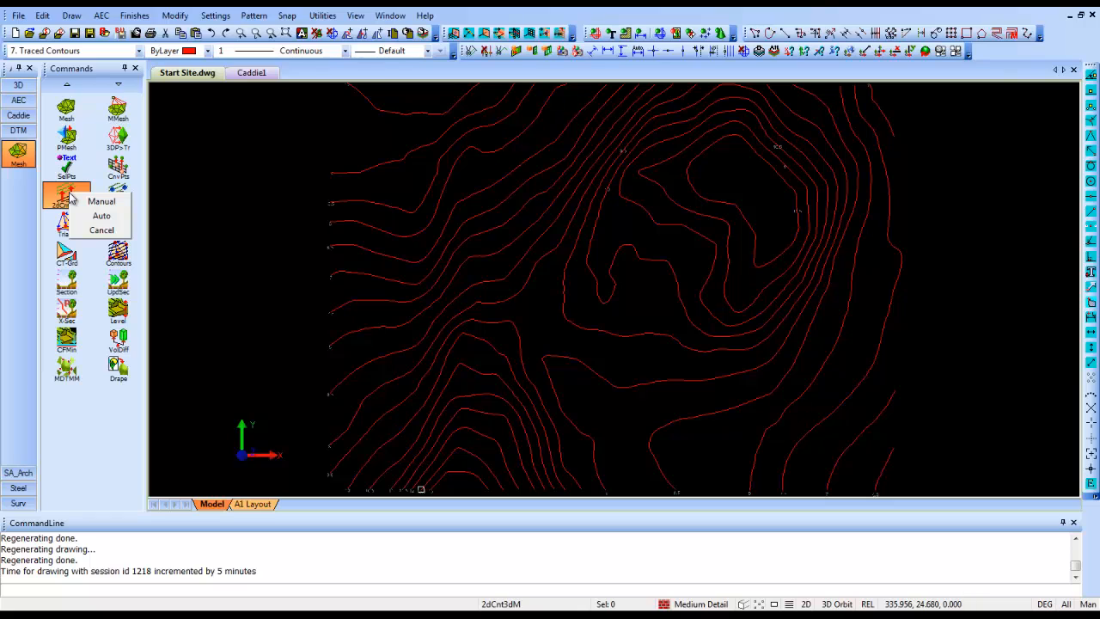
pyautogui.click(118, 221)
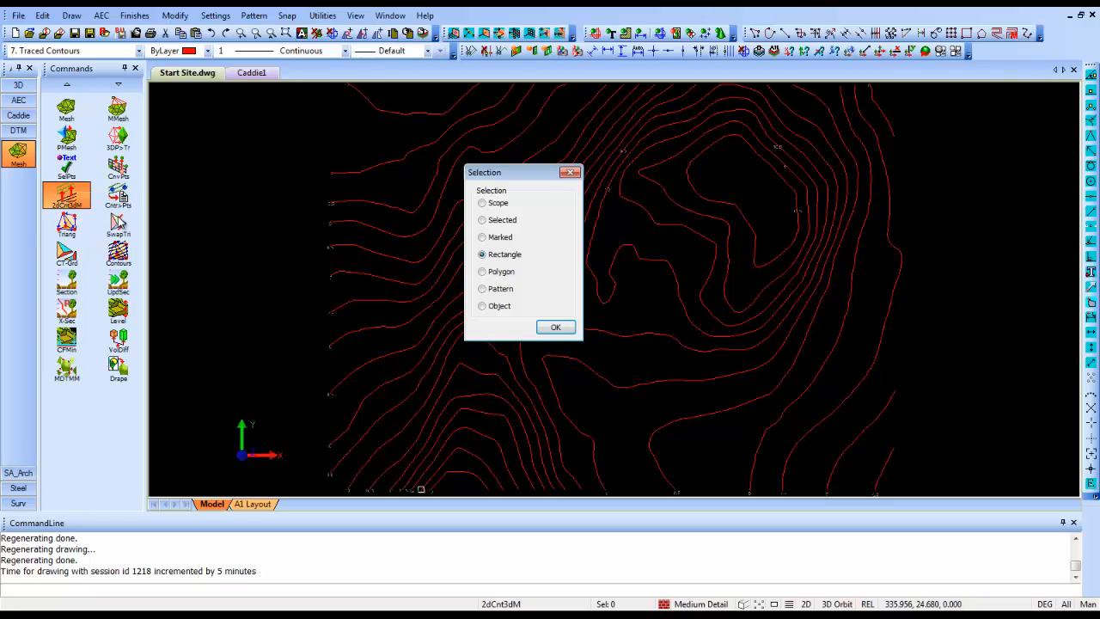
pyautogui.click(482, 204)
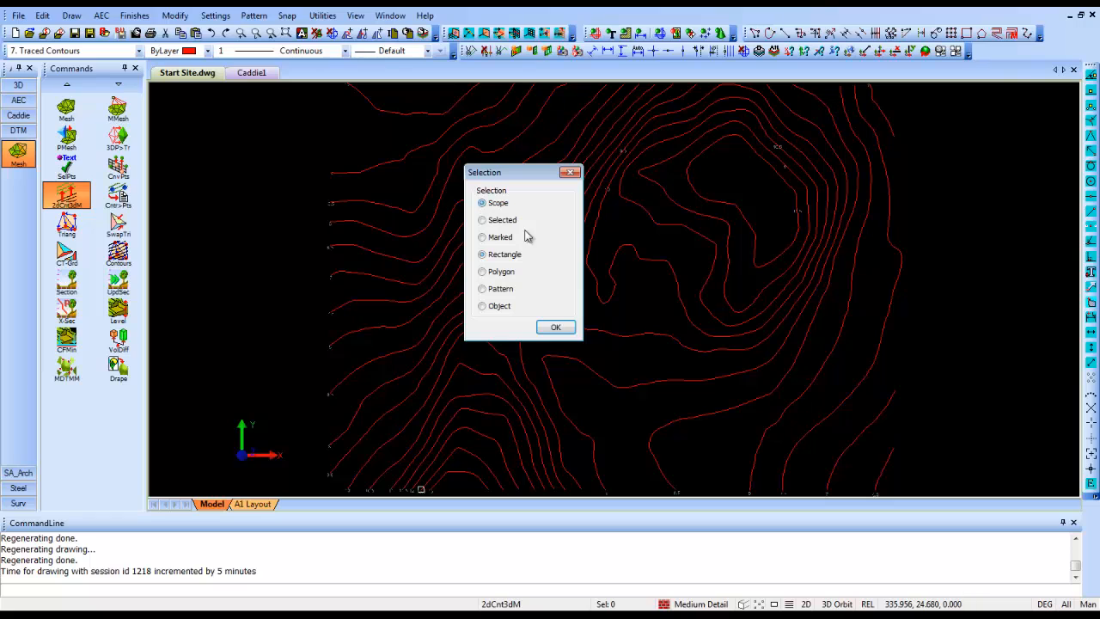
pyautogui.click(555, 327)
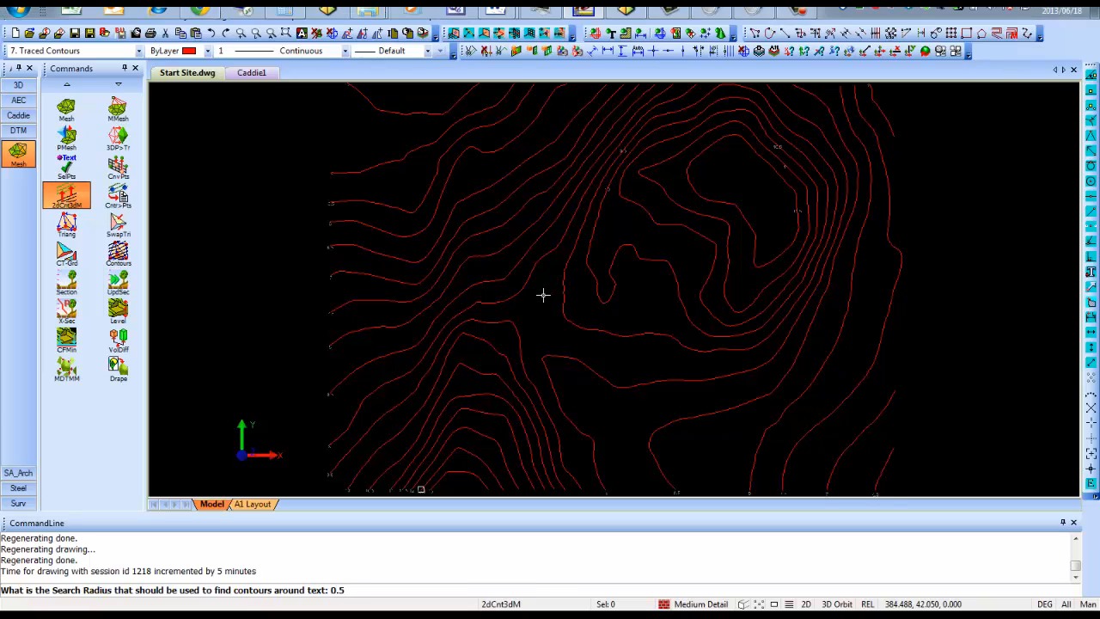
pyautogui.press('Return')
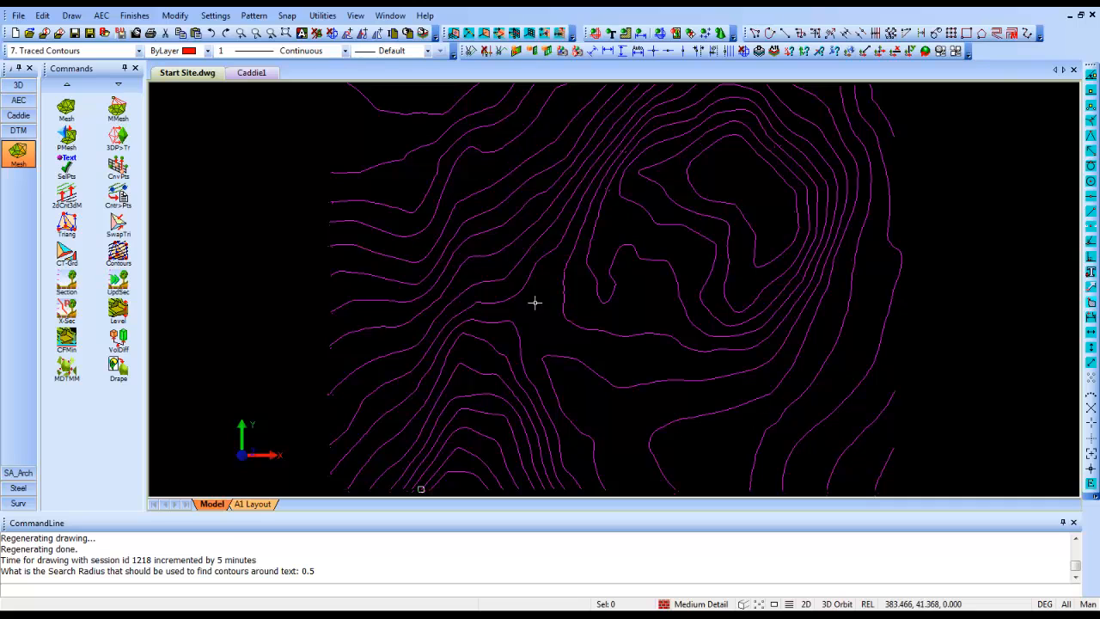
# - Orbit the converted contours to a low angle to examine their elevations
pyautogui.press('o')
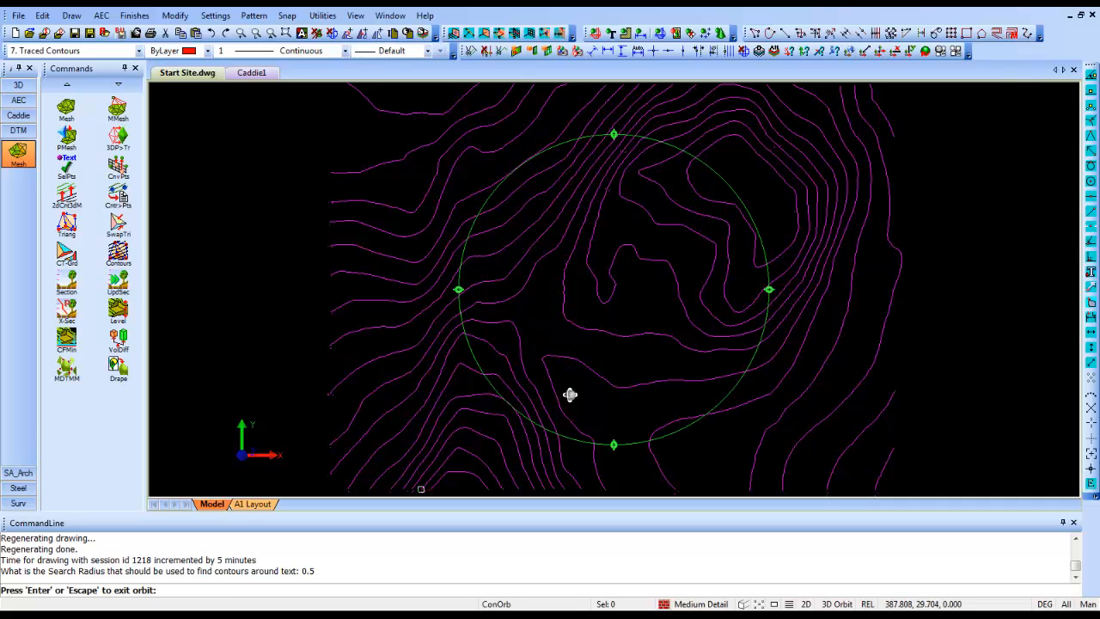
pyautogui.moveTo(595, 406)
pyautogui.mouseDown()
pyautogui.moveTo(619, 326)
pyautogui.moveTo(591, 280)
pyautogui.moveTo(547, 283)
pyautogui.moveTo(618, 253)
pyautogui.moveTo(653, 273)
pyautogui.moveTo(600, 286)
pyautogui.mouseUp()
pyautogui.press('Escape')
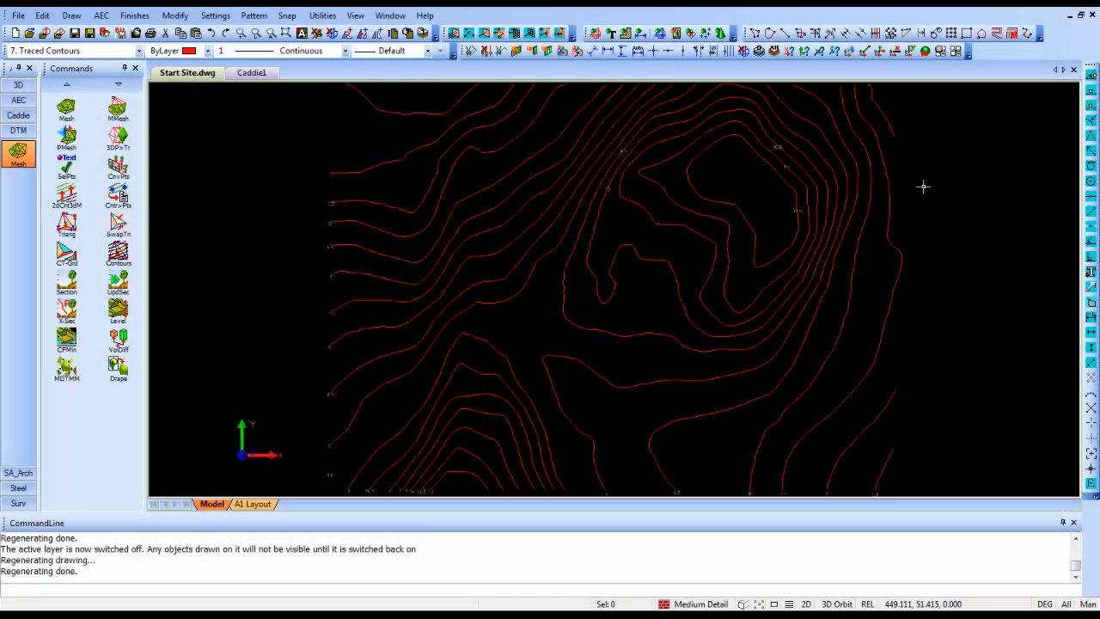
# - Generate drawn points from all contours in scope on the 3D points layer, with a minimum distance of 0.5 between points
pyautogui.click(108, 53)
pyautogui.scroll(3, 102, 86)
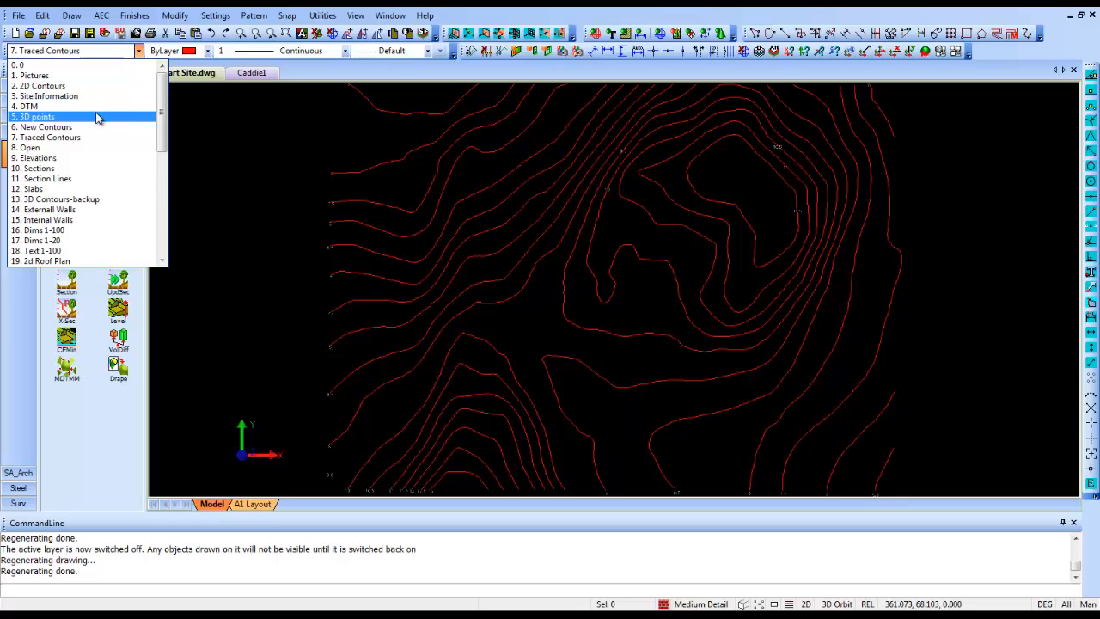
pyautogui.click(111, 117)
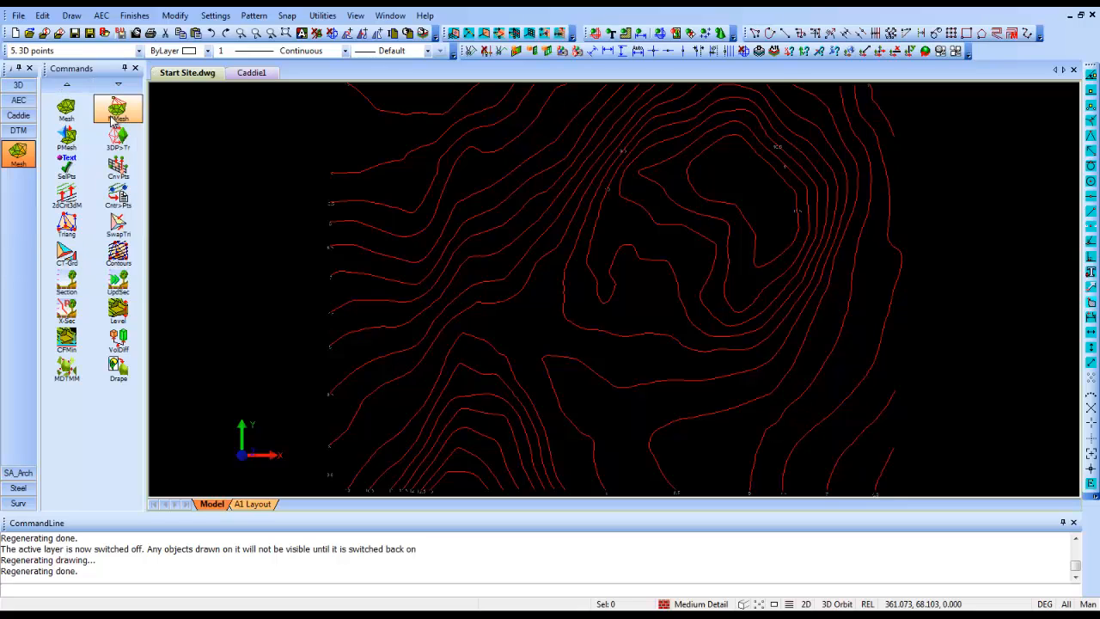
pyautogui.click(136, 200)
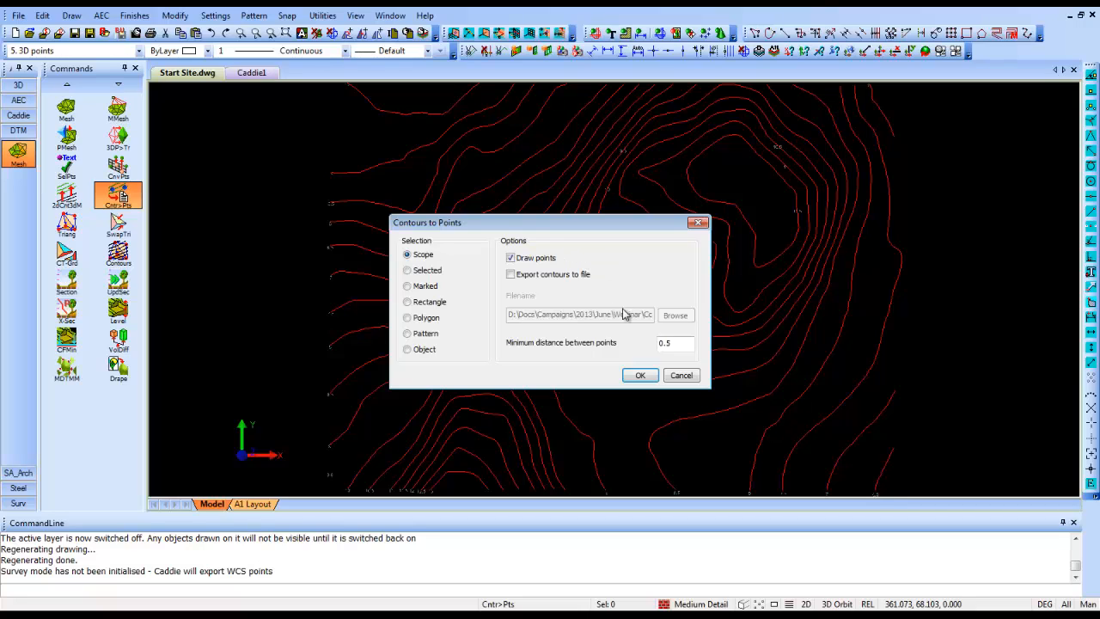
pyautogui.click(640, 375)
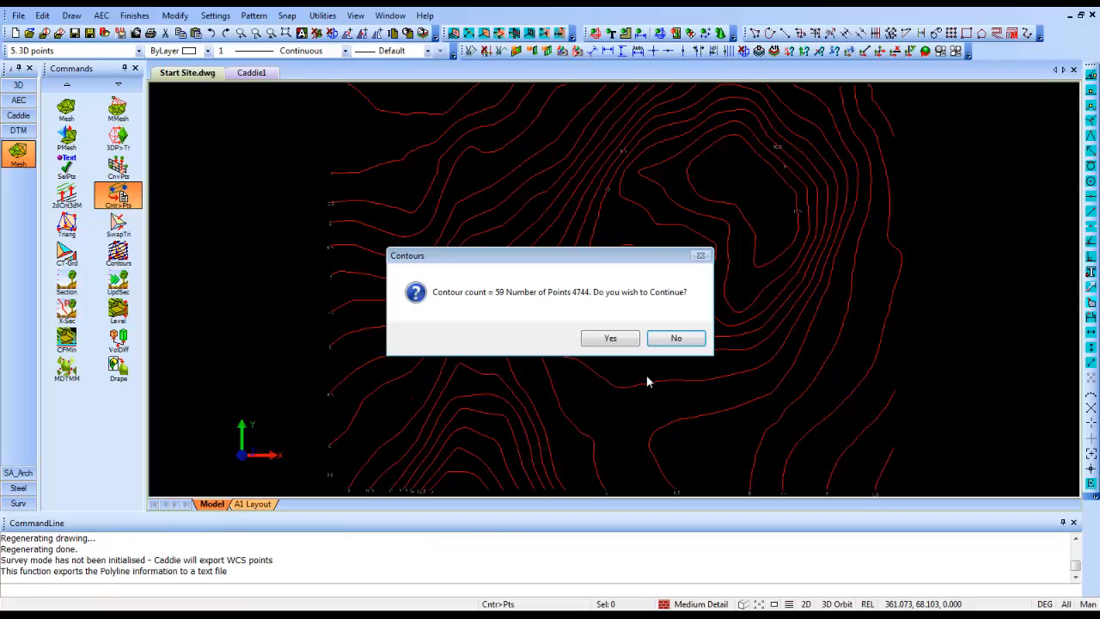
pyautogui.click(616, 339)
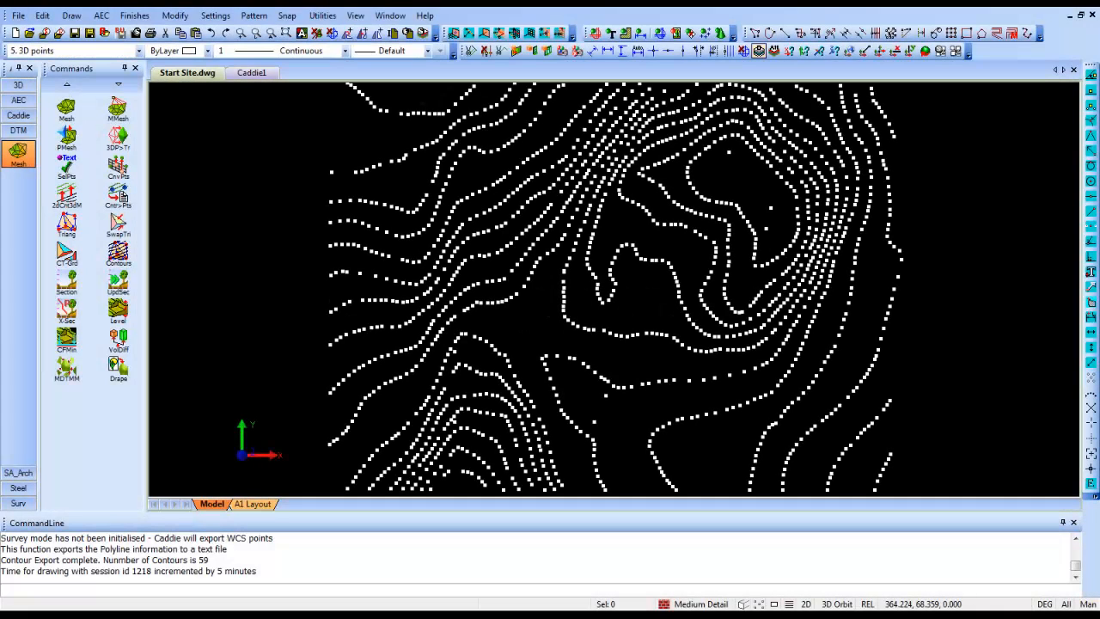
# - Make DTM the active layer and triangulate all the contour points within a window around the whole site
pyautogui.click(107, 55)
pyautogui.scroll(2, 98, 113)
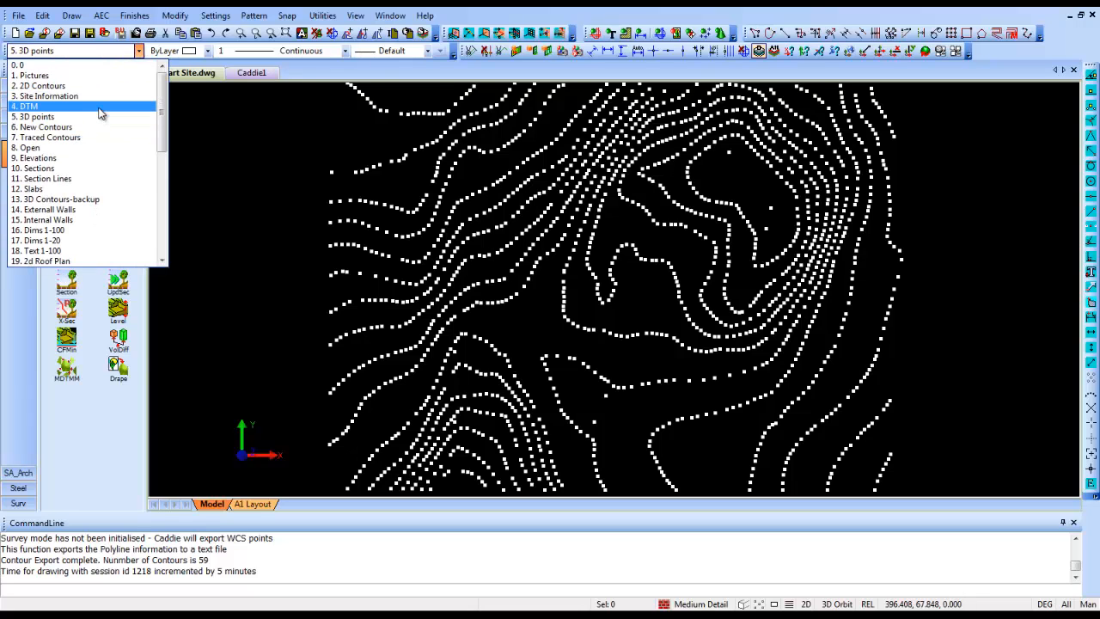
pyautogui.click(99, 107)
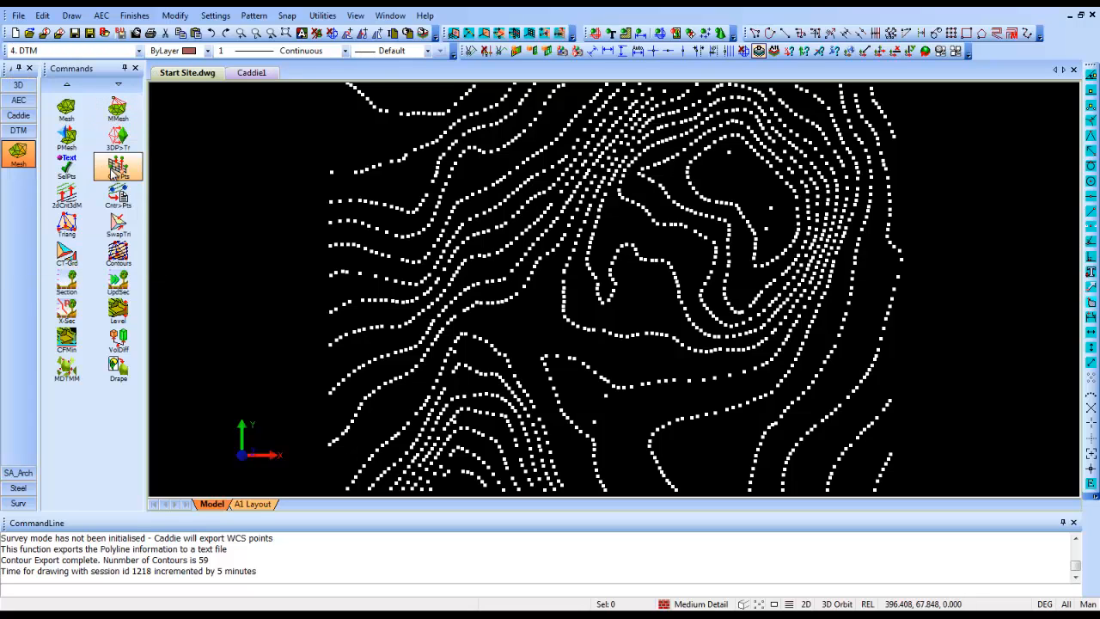
pyautogui.click(77, 227)
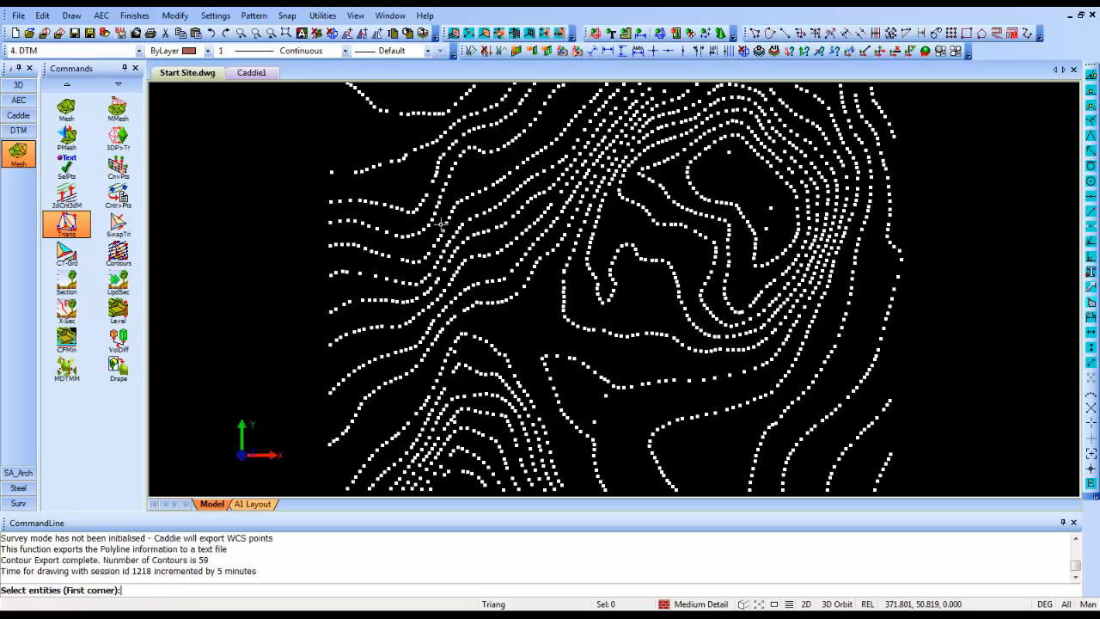
pyautogui.scroll(-1, 441, 236)
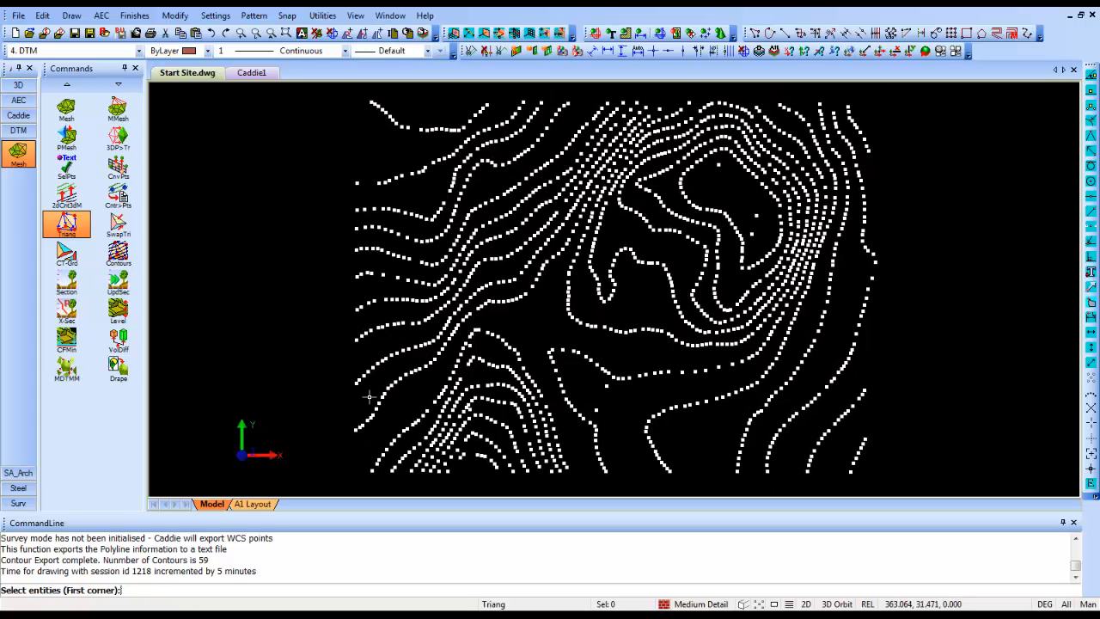
pyautogui.click(298, 485)
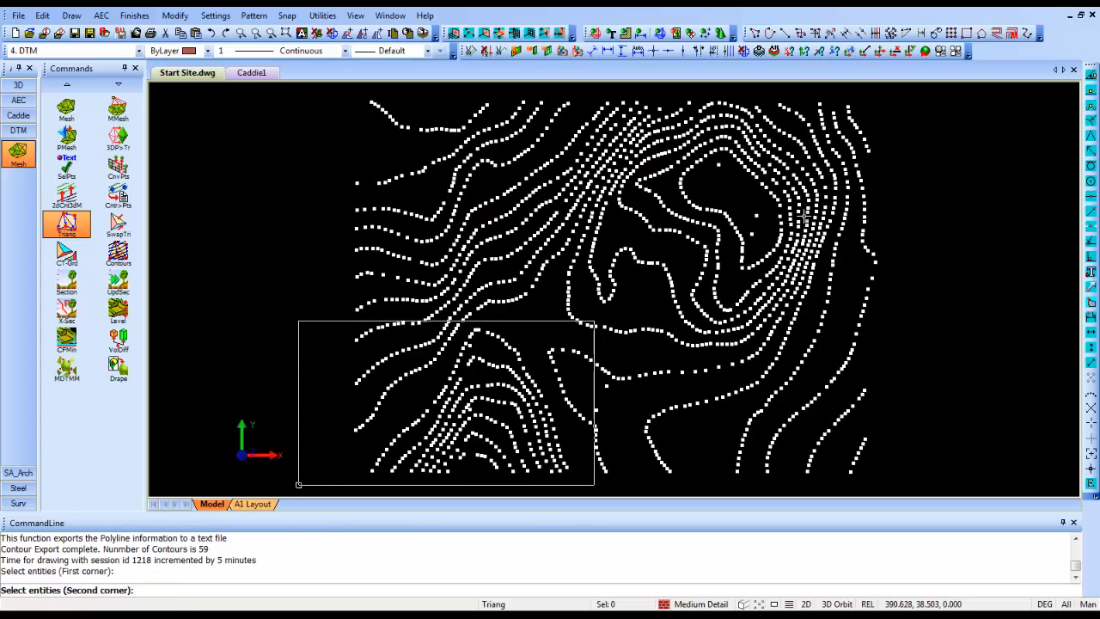
pyautogui.click(912, 89)
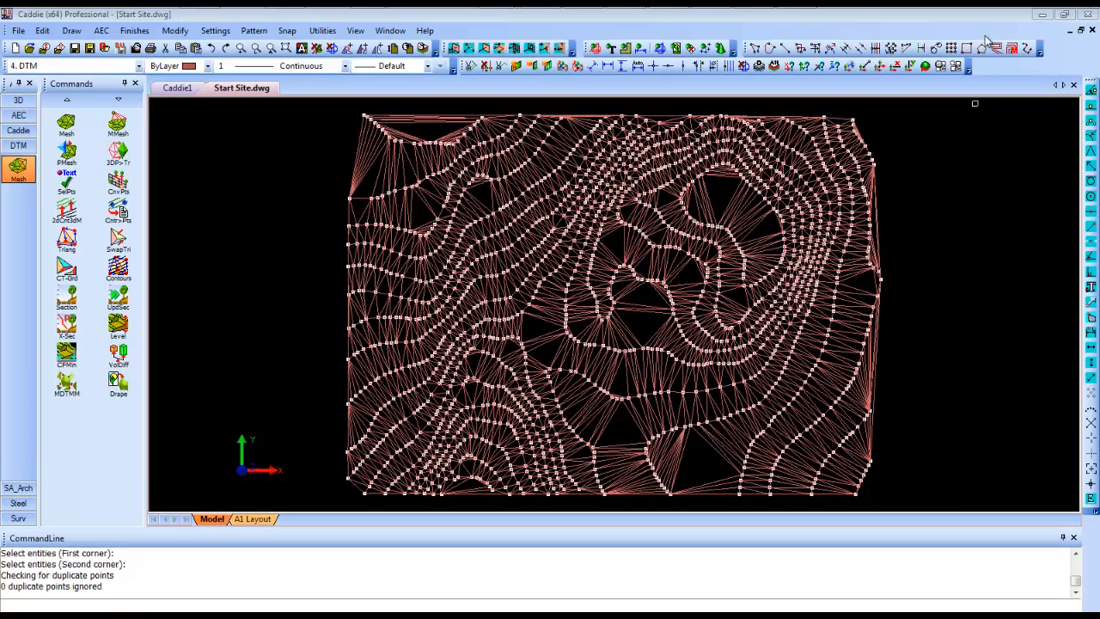
# - Hide the points and orbit the shaded terrain surface to examine its relief, finishing in plan view
pyautogui.click(705, 49)
pyautogui.click(705, 49)
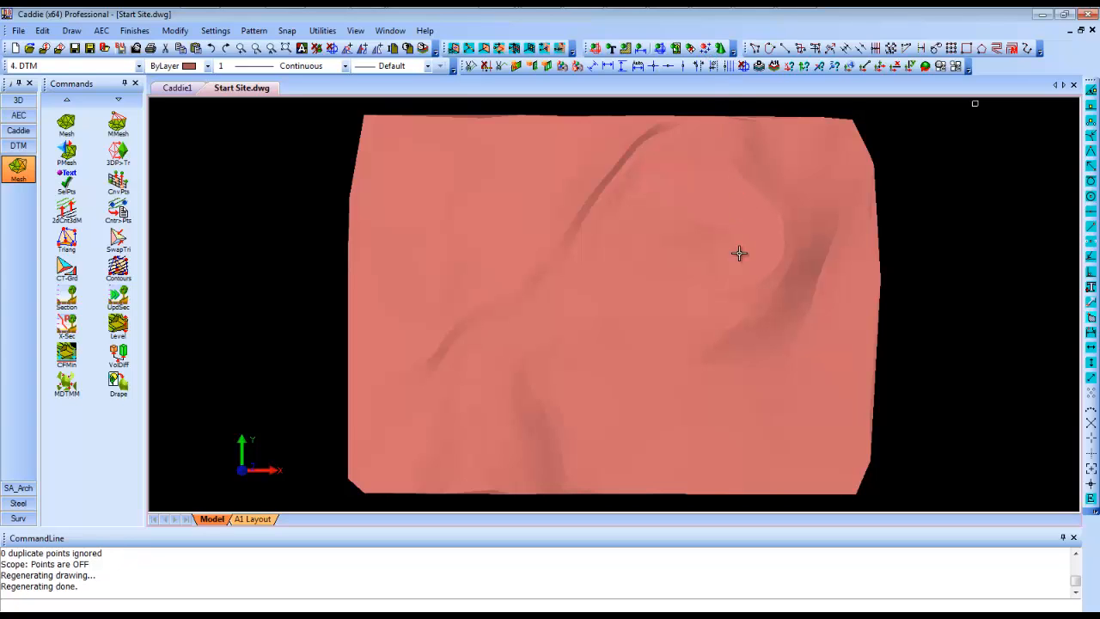
pyautogui.keyDown('shift'); pyautogui.moveTo(689, 405); pyautogui.dragTo(704, 191, button='middle'); pyautogui.keyUp('shift')
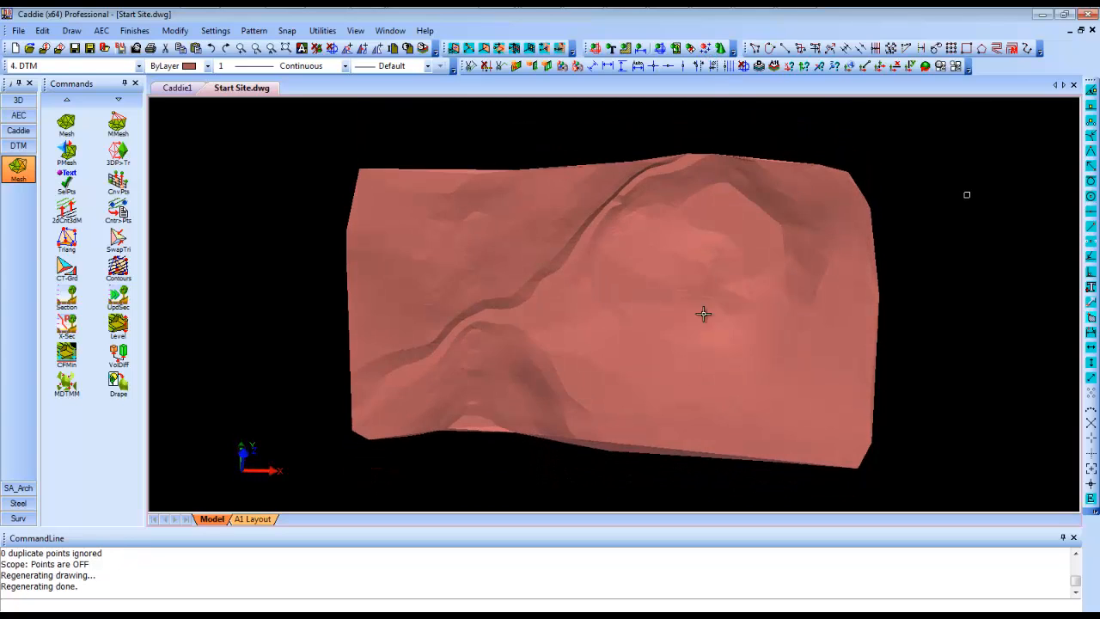
pyautogui.moveTo(687, 377)
pyautogui.keyDown('shift'); pyautogui.mouseDown(button='middle')
pyautogui.moveTo(615, 239)
pyautogui.moveTo(634, 204)
pyautogui.moveTo(662, 211)
pyautogui.mouseUp(button='middle'); pyautogui.keyUp('shift')
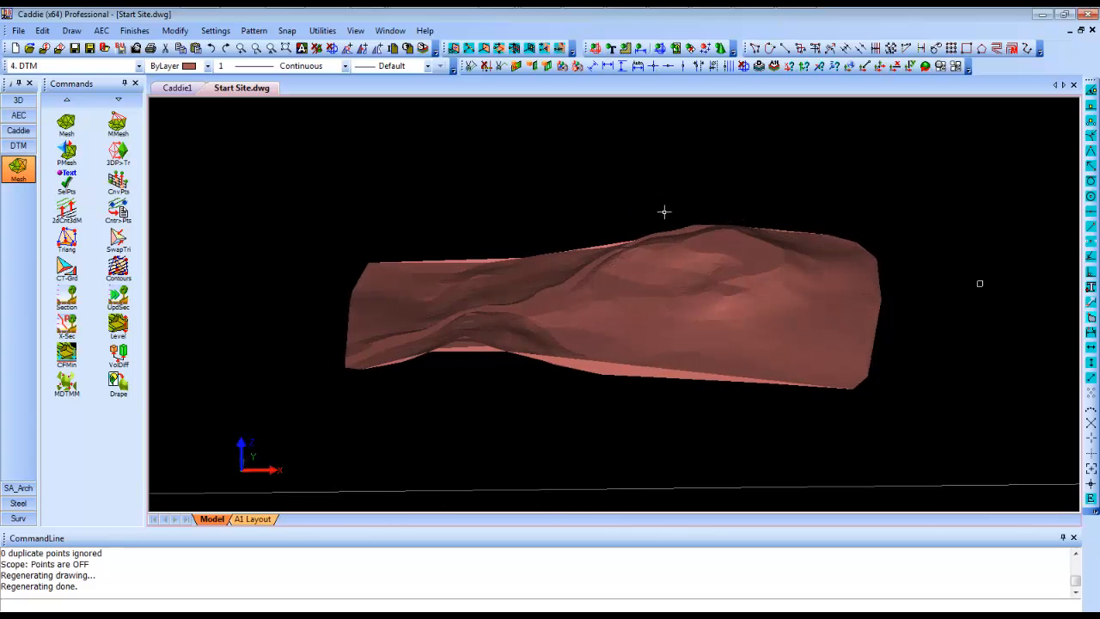
pyautogui.moveTo(627, 285)
pyautogui.keyDown('shift'); pyautogui.mouseDown(button='middle')
pyautogui.moveTo(864, 280)
pyautogui.moveTo(730, 298)
pyautogui.moveTo(570, 294)
pyautogui.moveTo(693, 276)
pyautogui.mouseUp(button='middle'); pyautogui.keyUp('shift')
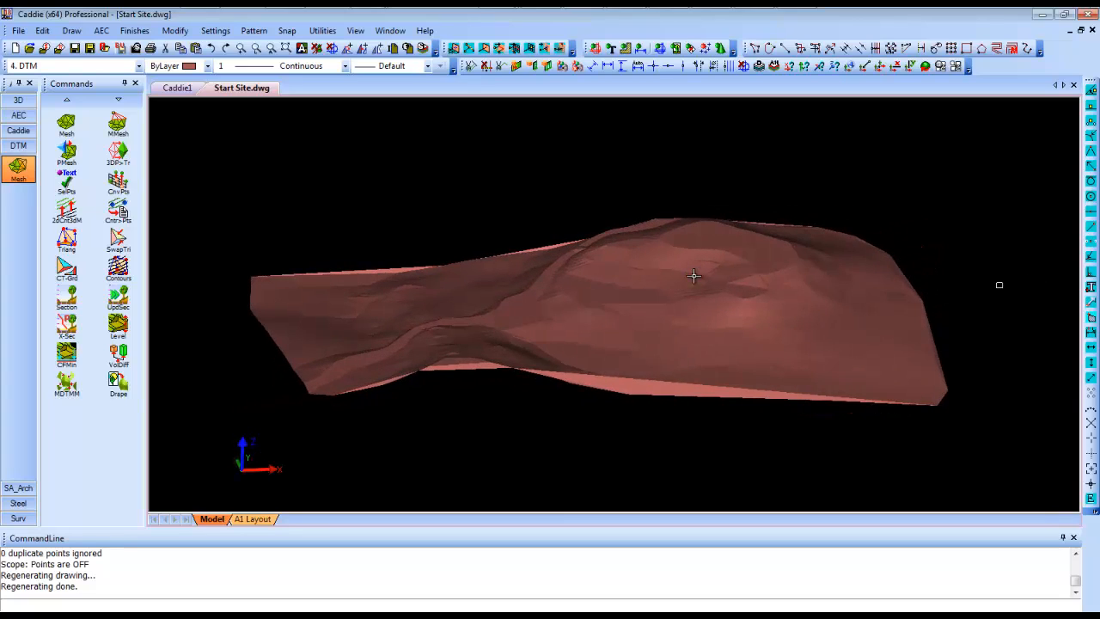
pyautogui.press('Home')
# - Select the whole terrain mesh and place one copy of it beside the original, to the east
pyautogui.scroll(-1, 567, 297)
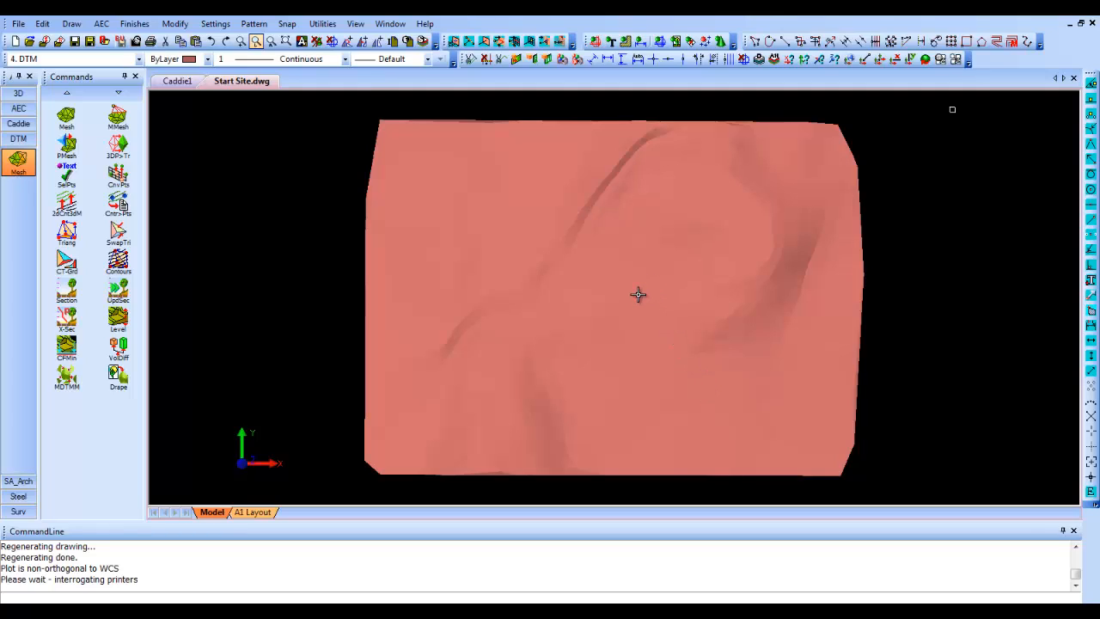
pyautogui.scroll(-4, 689, 260)
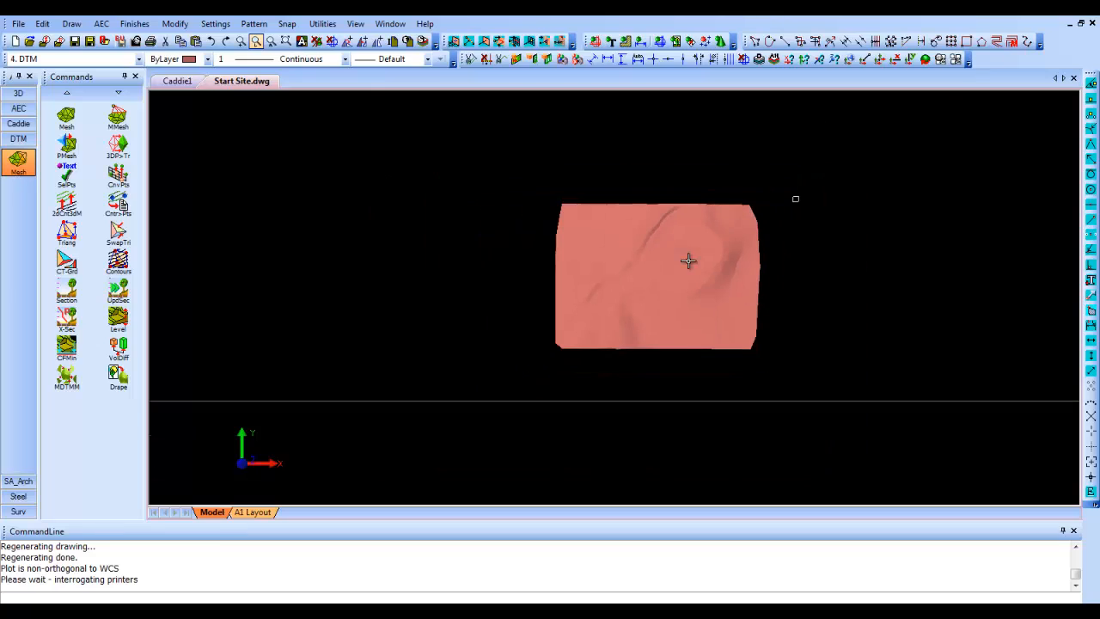
pyautogui.click(501, 378)
pyautogui.click(803, 187)
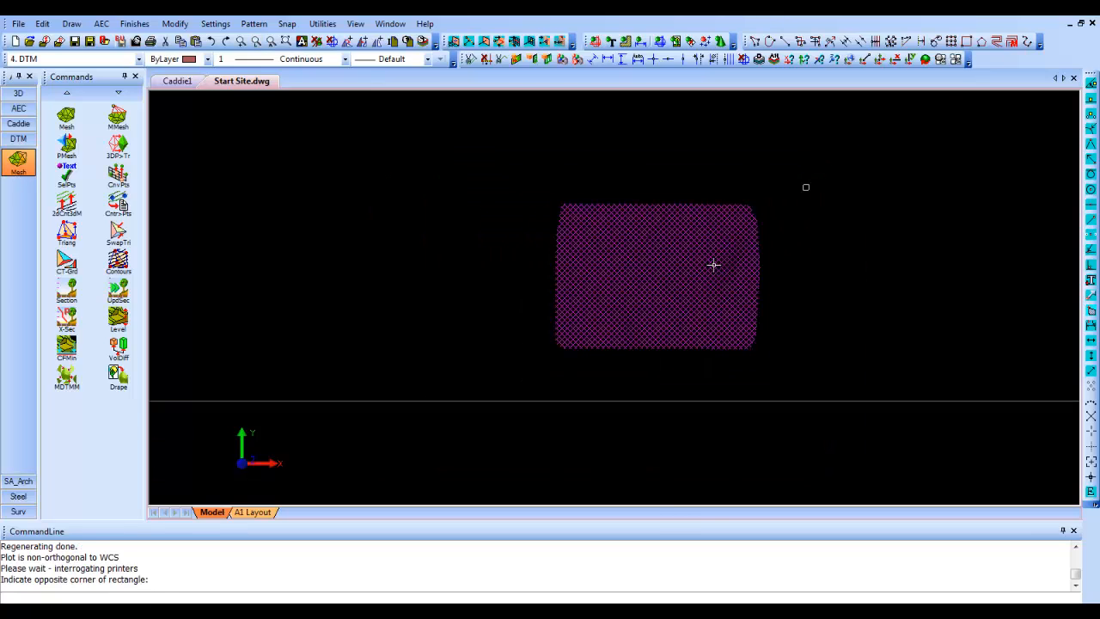
pyautogui.rightClick(659, 289)
pyautogui.click(693, 484)
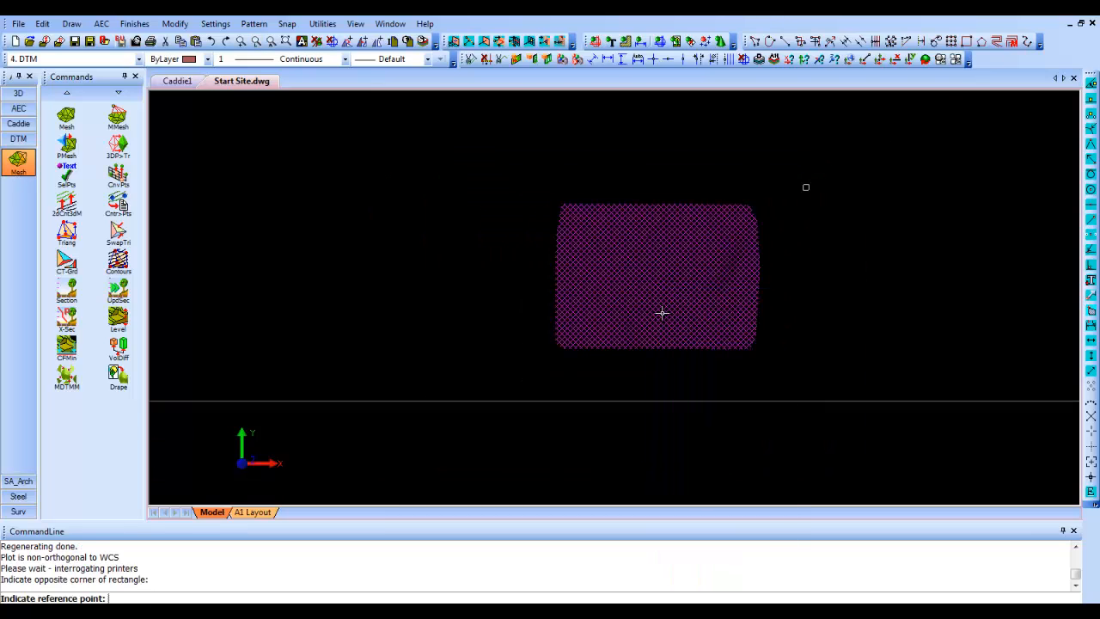
pyautogui.click(662, 289)
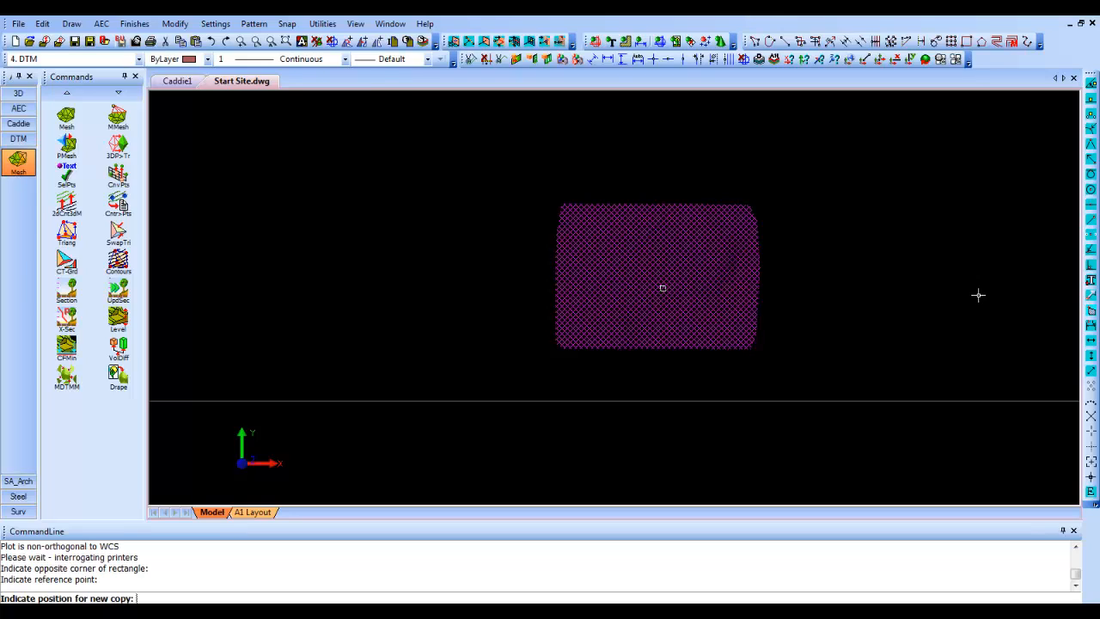
pyautogui.click(999, 293)
pyautogui.press('Escape')
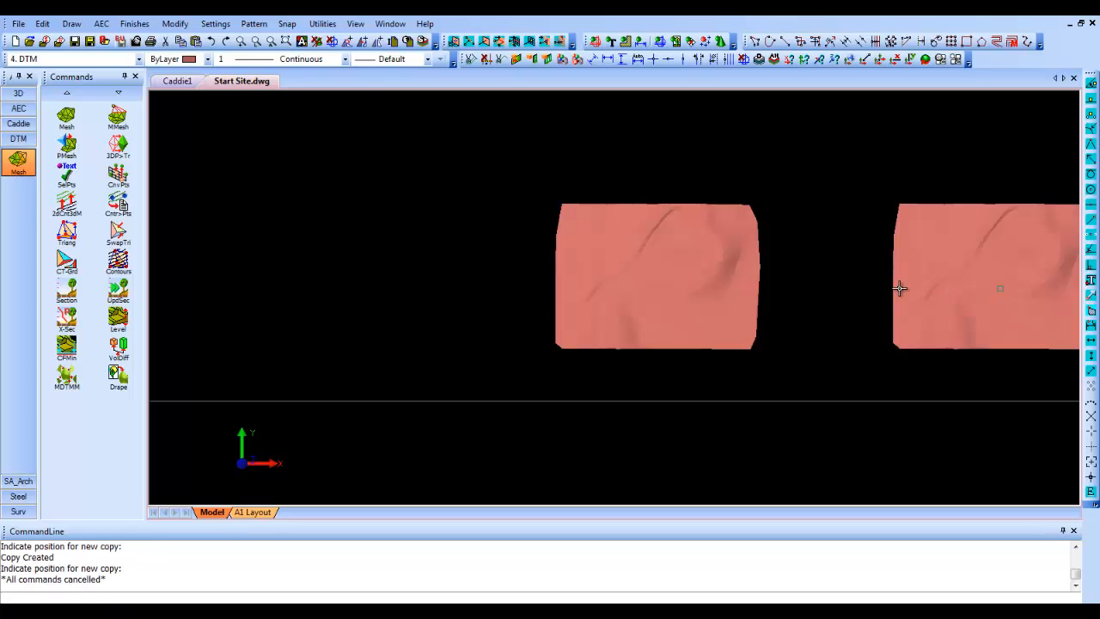
# - Display saved layer group 5 with the Site Information and DTM layers, and show the terrain meshes as unshaded wireframes
pyautogui.scroll(3, 778, 249)
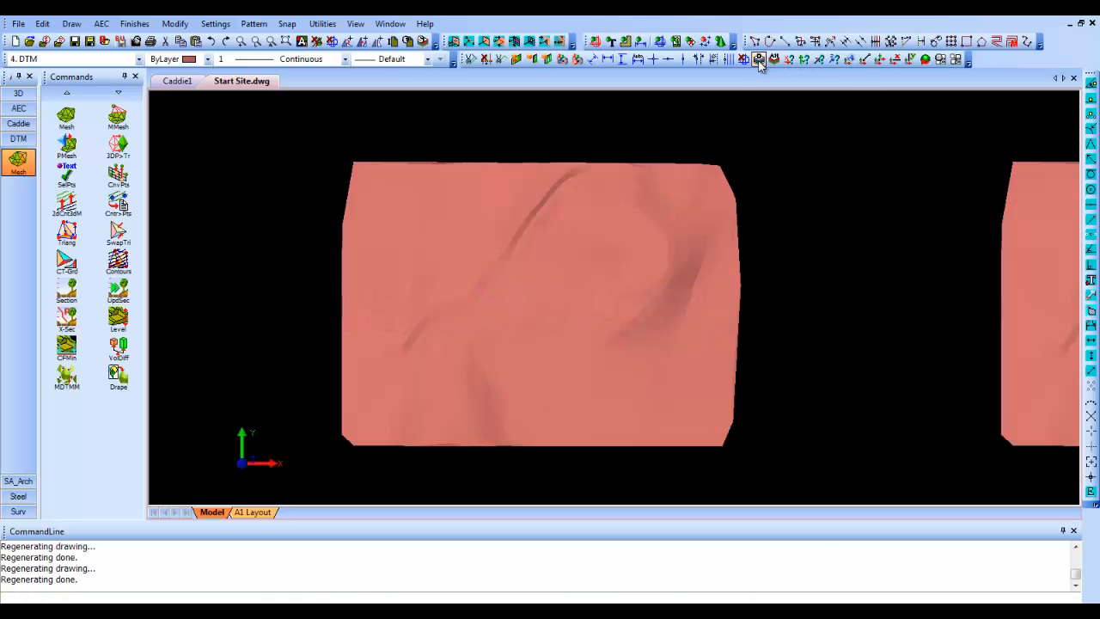
pyautogui.click(759, 61)
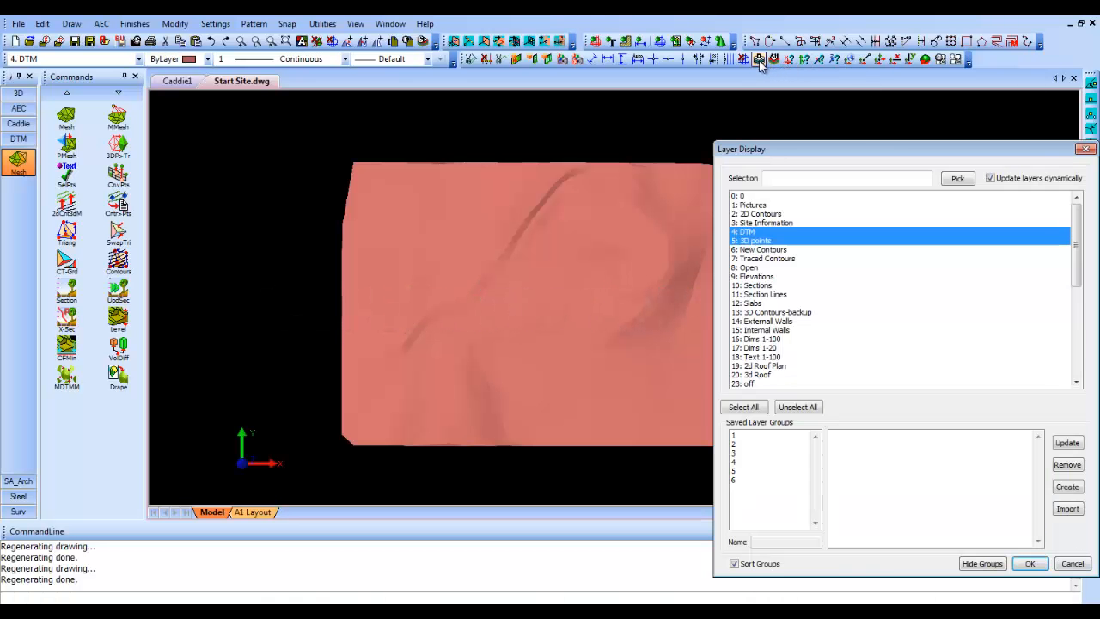
pyautogui.click(749, 462)
pyautogui.click(750, 472)
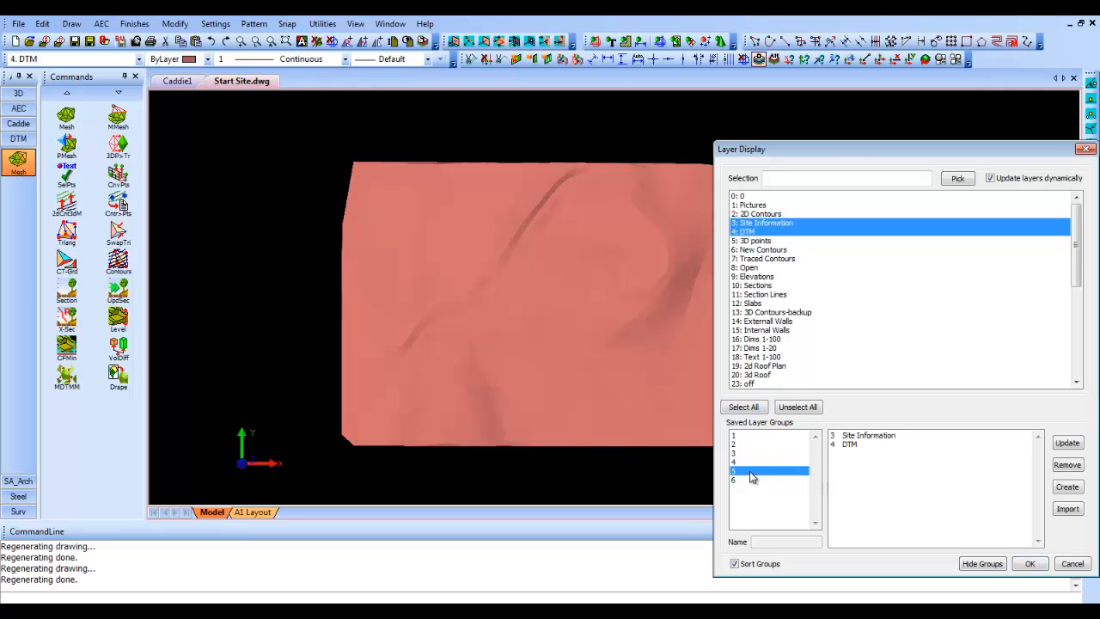
pyautogui.click(1031, 564)
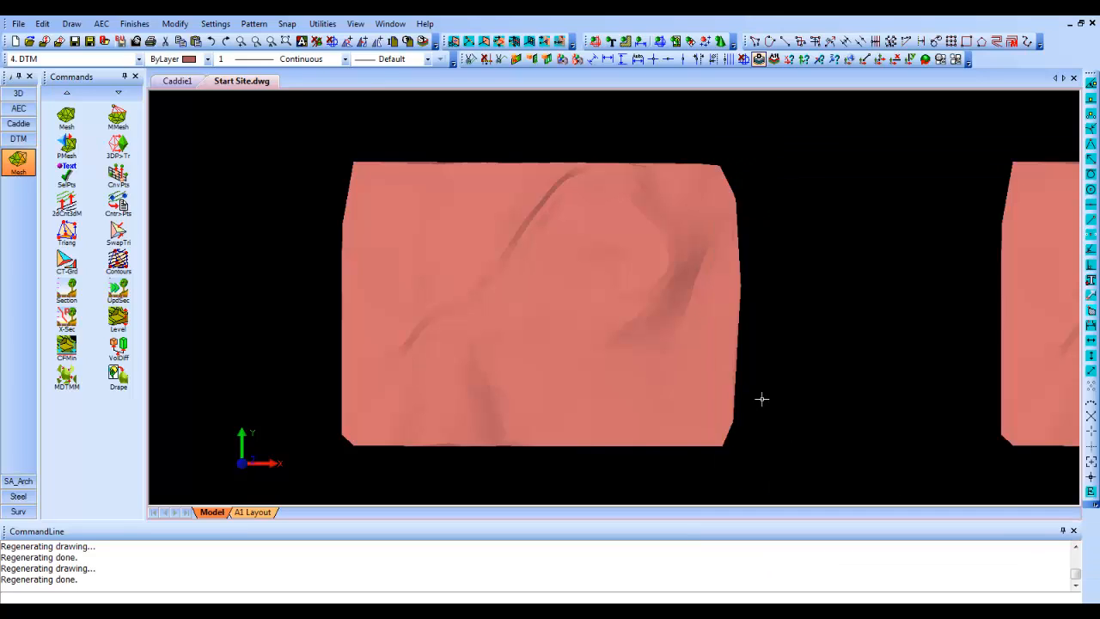
pyautogui.press('s')
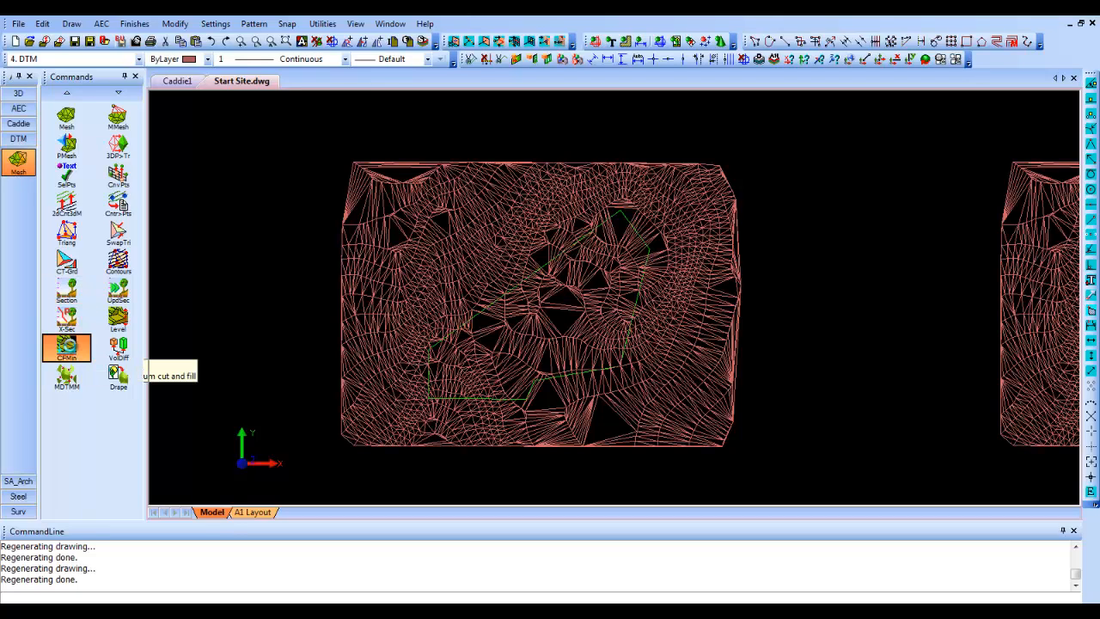
# - Start a minimum cut-and-fill calculation with a shrinkage factor for Sand (0.89), 15 maximum passes and a maximum volume difference of 1
pyautogui.click(69, 347)
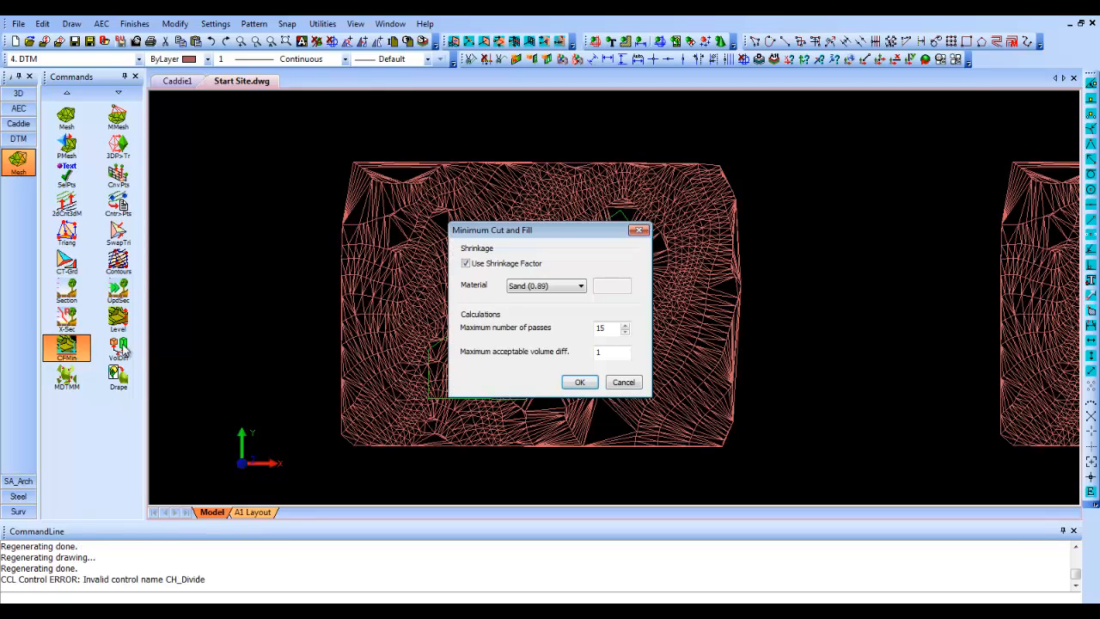
pyautogui.click(566, 292)
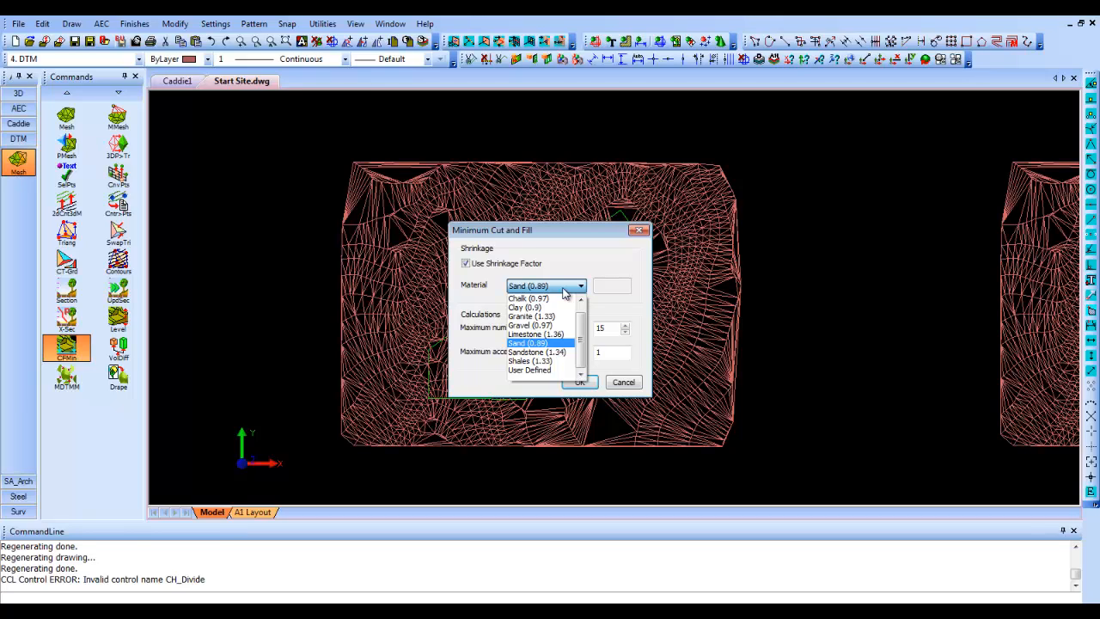
pyautogui.click(565, 293)
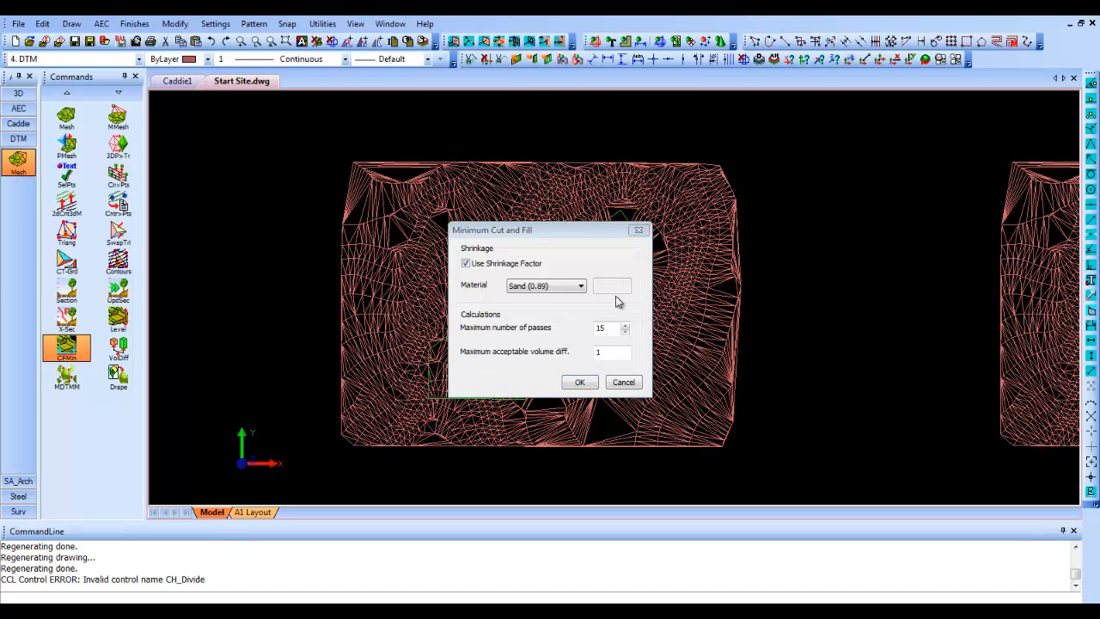
pyautogui.click(582, 383)
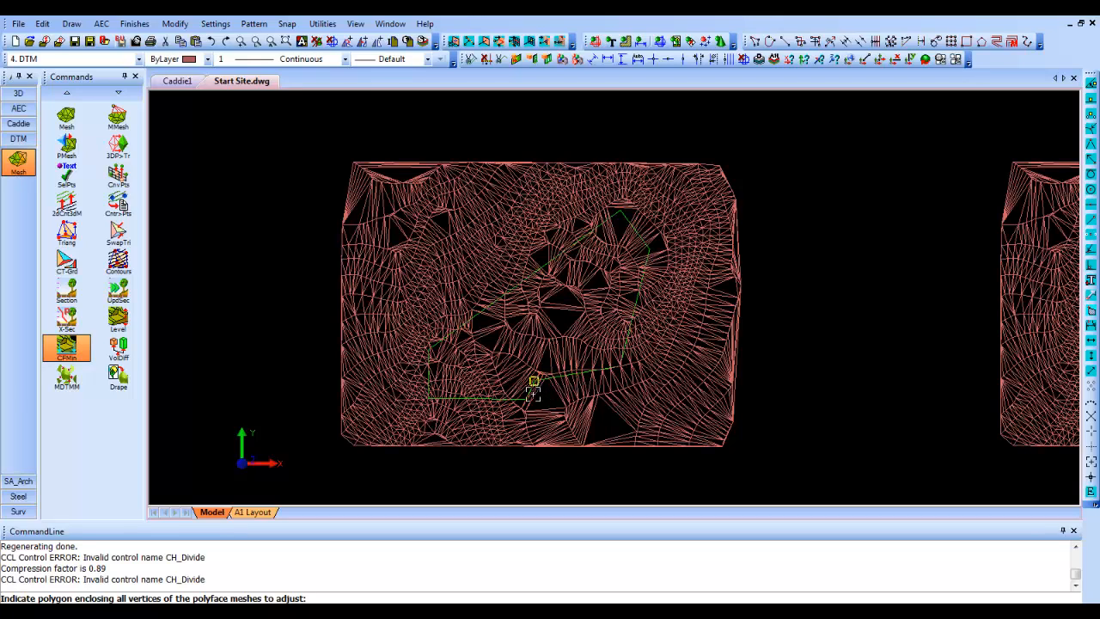
# - Trace the green platform outline on the western terrain mesh as the adjustment polygon and level the enclosed area at the calculated minimum cut-and-fill height
pyautogui.scroll(1, 544, 376)
pyautogui.scroll(1, 544, 375)
pyautogui.scroll(1, 523, 386)
pyautogui.click(522, 385)
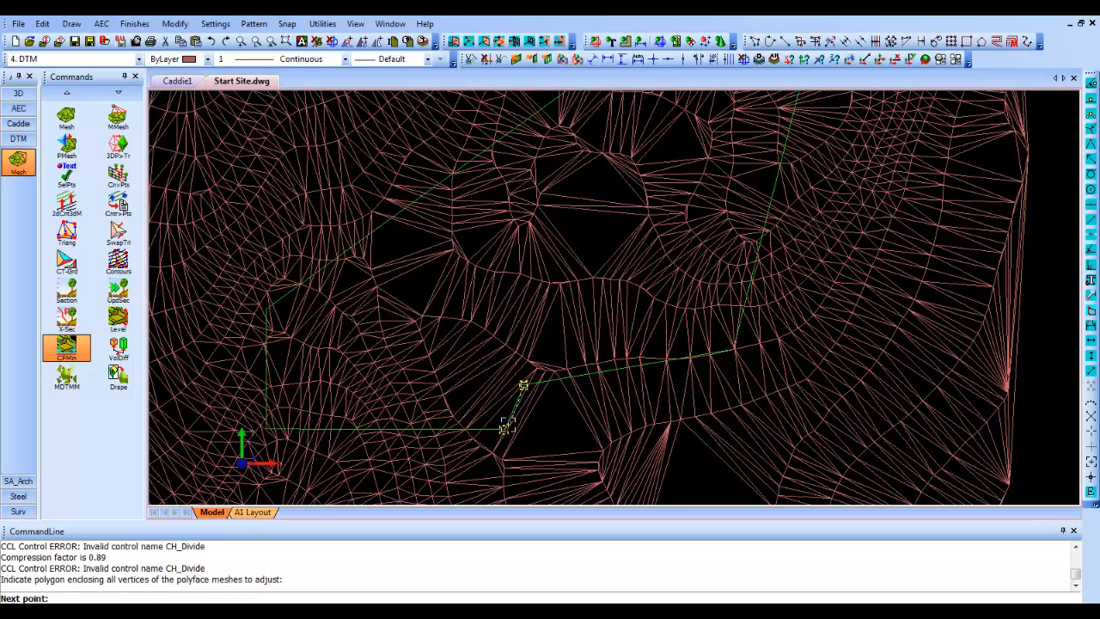
pyautogui.click(504, 427)
pyautogui.scroll(1, 266, 427)
pyautogui.click(266, 423)
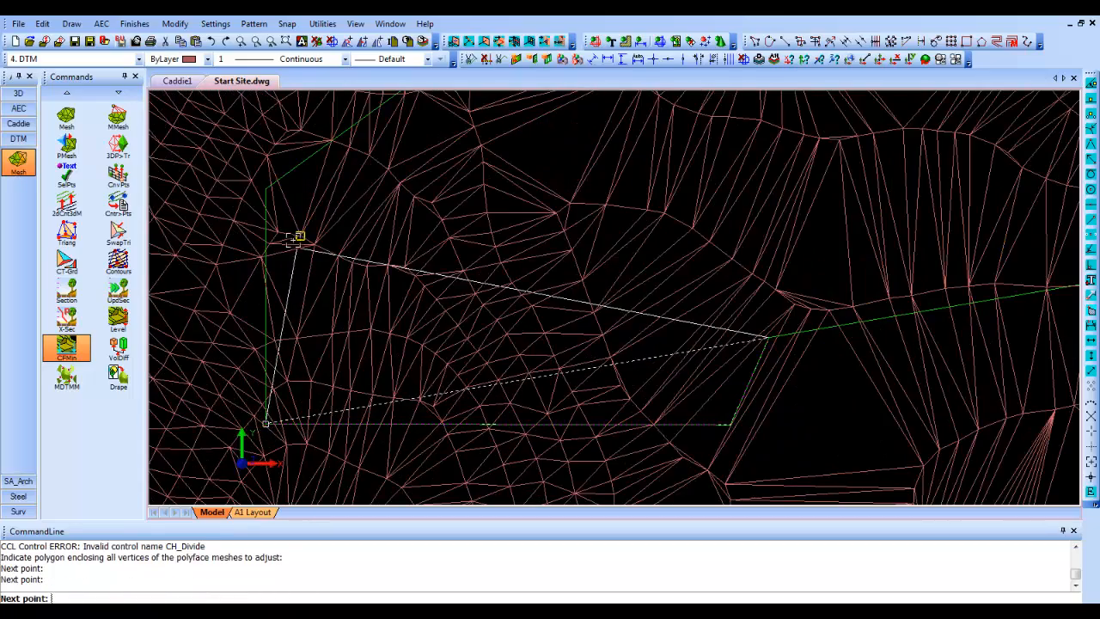
pyautogui.click(266, 191)
pyautogui.scroll(-3, 266, 191)
pyautogui.scroll(1, 385, 283)
pyautogui.scroll(1, 429, 216)
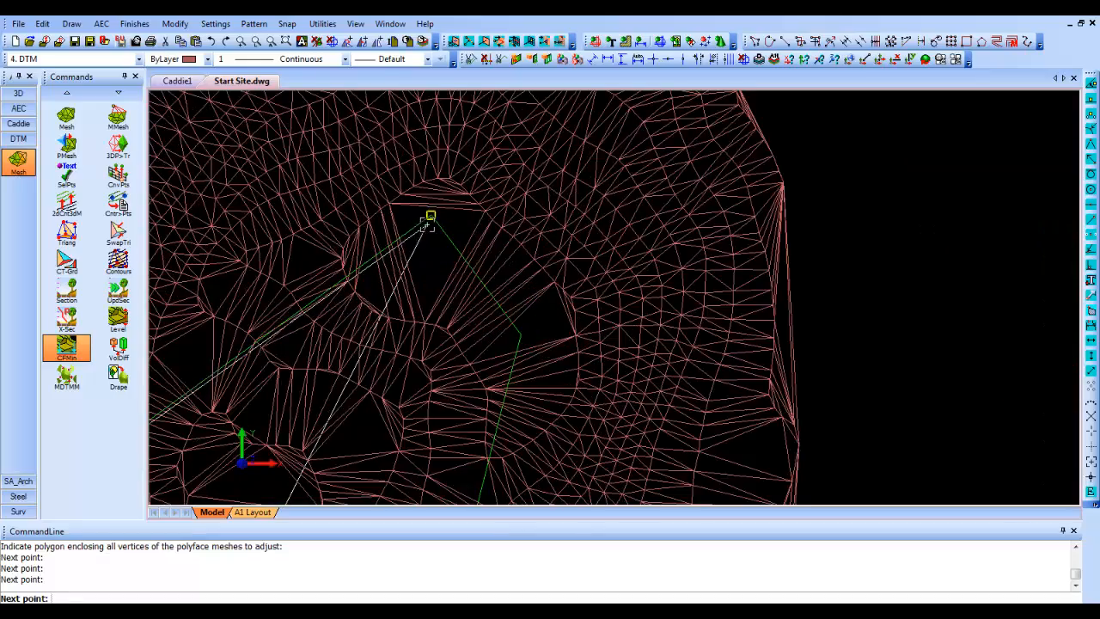
pyautogui.click(431, 215)
pyautogui.scroll(-5, 524, 335)
pyautogui.scroll(8, 503, 349)
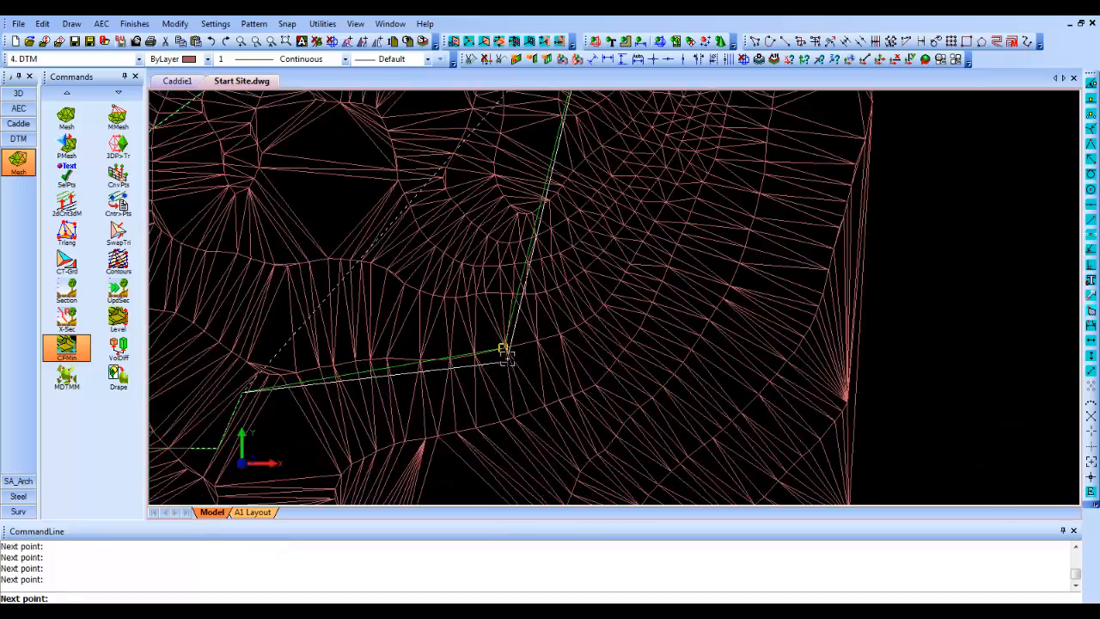
pyautogui.scroll(-6, 626, 312)
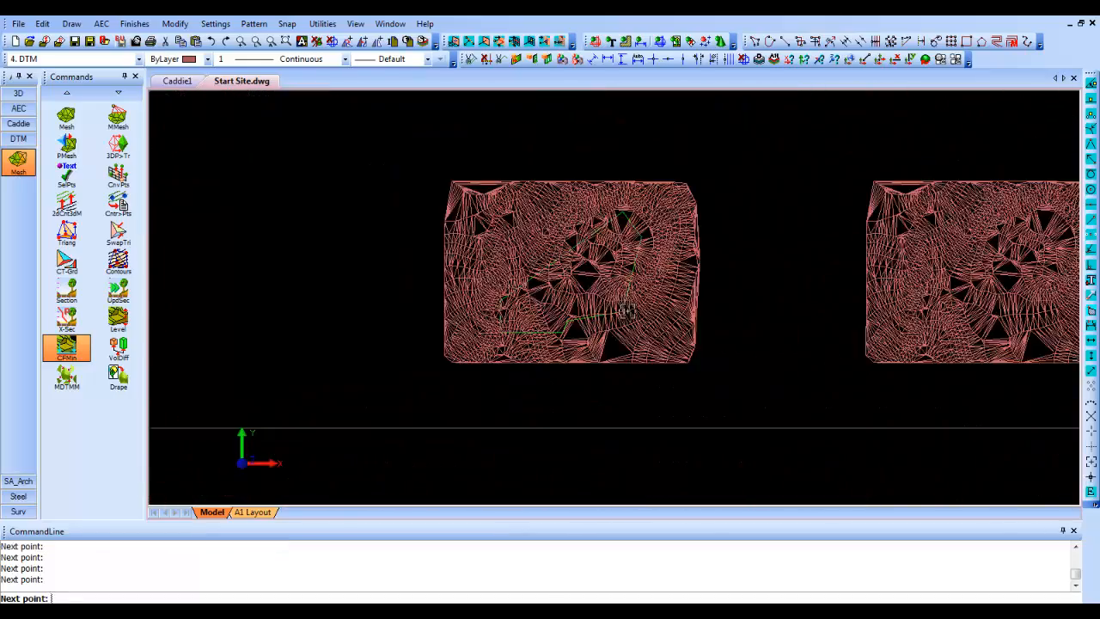
pyautogui.scroll(1, 643, 225)
pyautogui.scroll(1, 640, 237)
pyautogui.scroll(2, 638, 300)
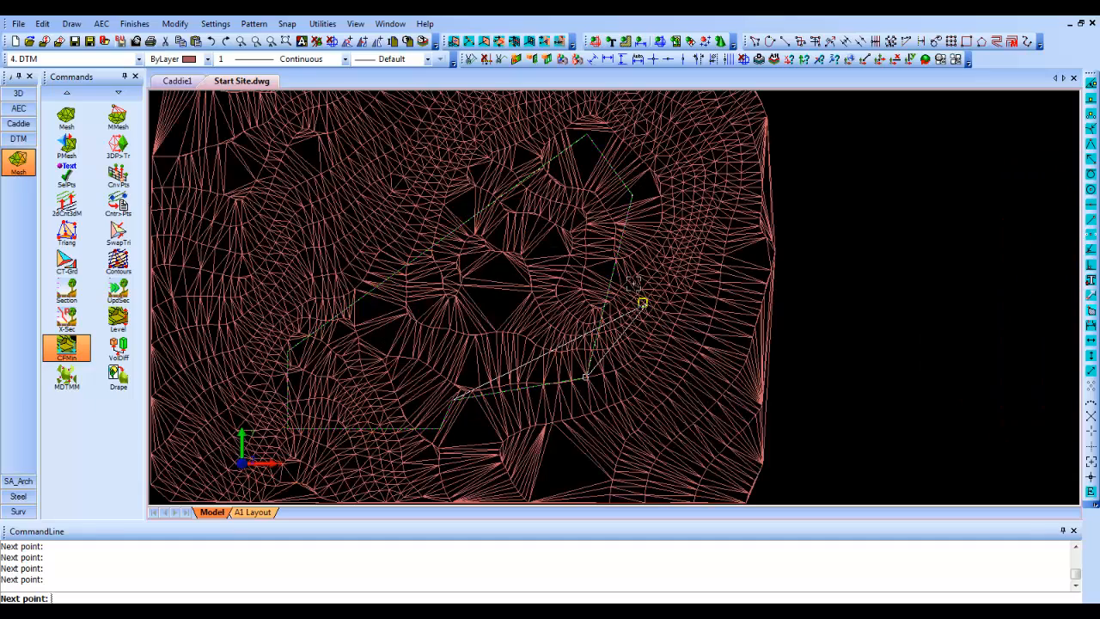
pyautogui.scroll(-1, 607, 243)
pyautogui.rightClick(606, 243)
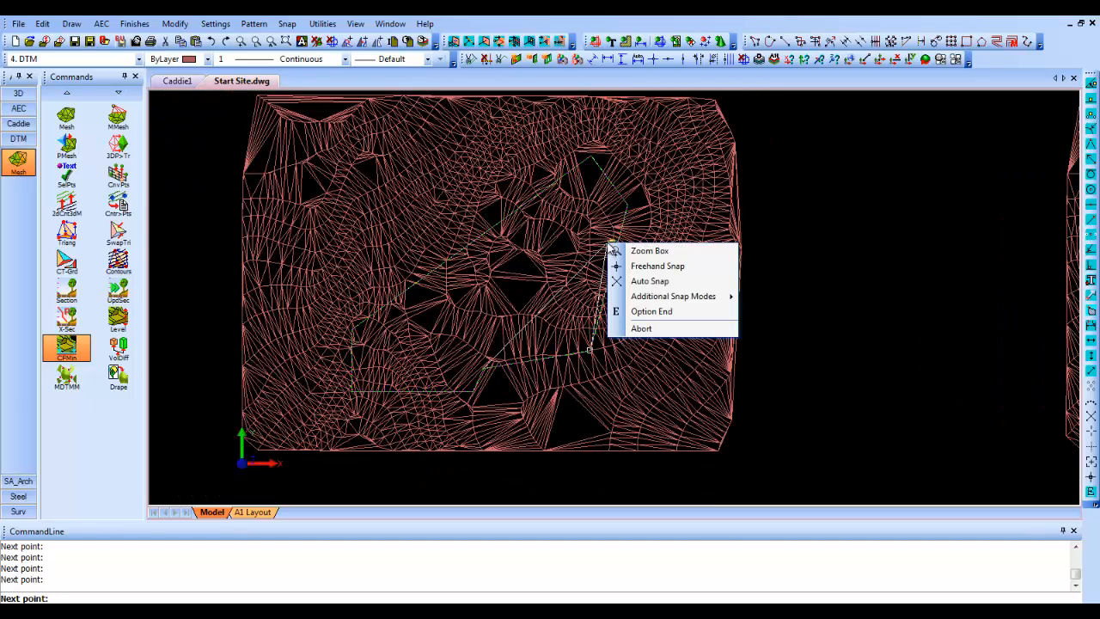
pyautogui.click(680, 313)
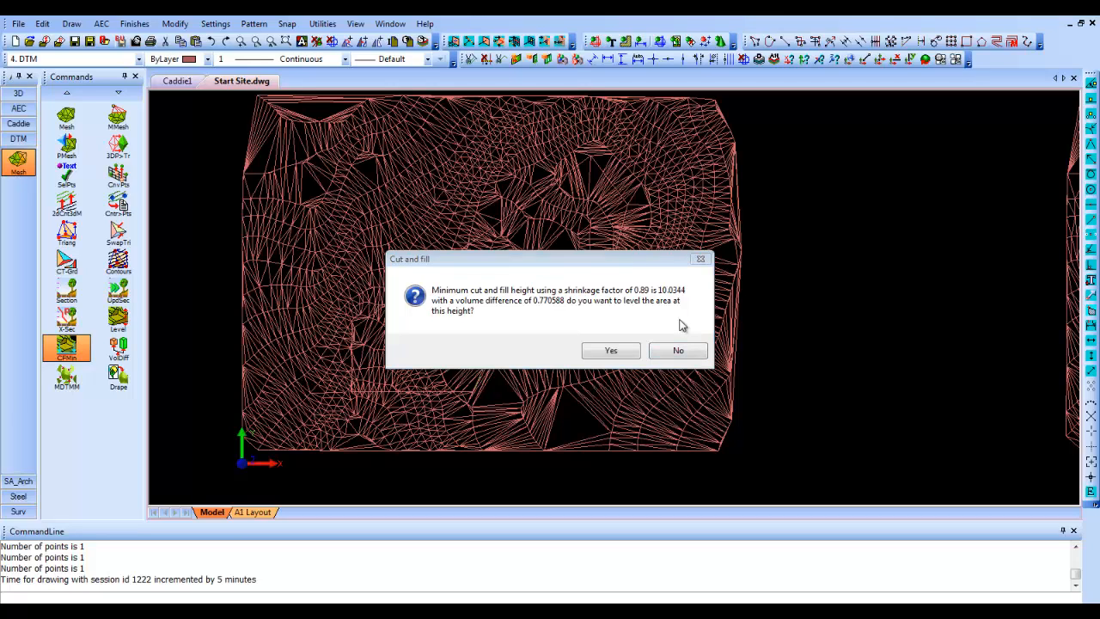
pyautogui.click(611, 350)
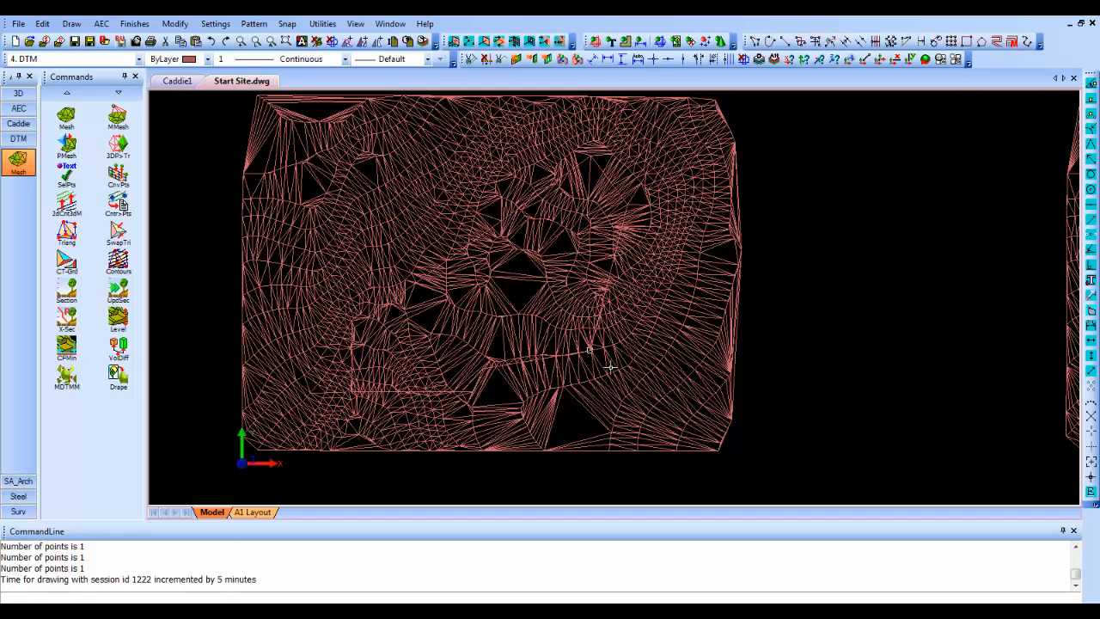
# - Shade the terrain and orbit around the levelled platform to examine its cut and filled edges, finishing in plan view with both meshes visible
pyautogui.hotkey('ctrl', 'r')
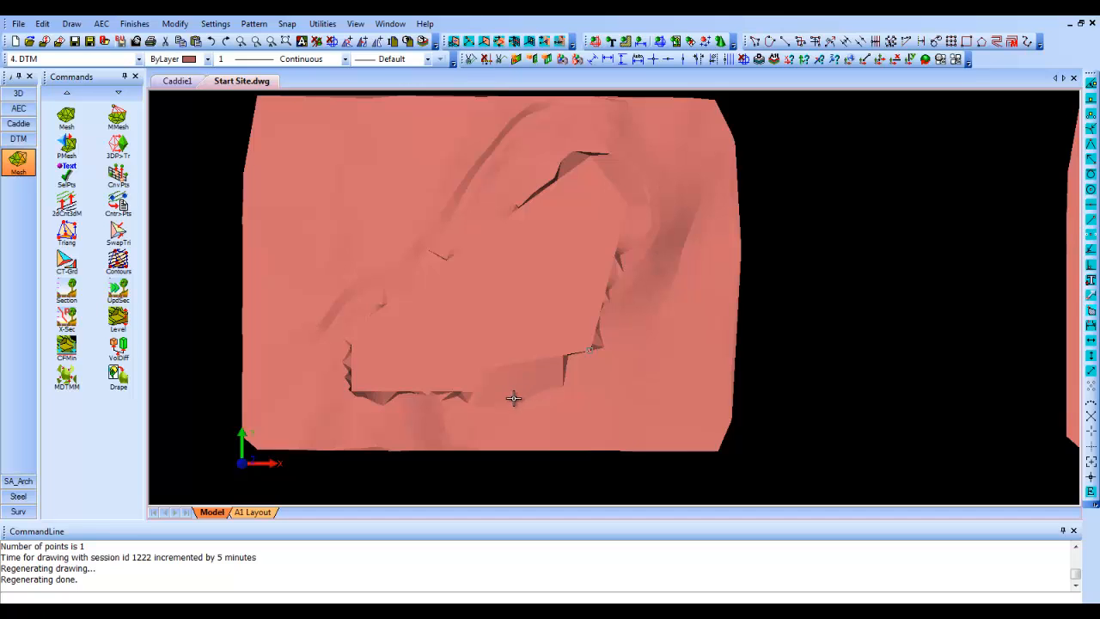
pyautogui.moveTo(513, 398)
pyautogui.keyDown('shift'); pyautogui.mouseDown(button='middle')
pyautogui.moveTo(532, 255)
pyautogui.moveTo(533, 324)
pyautogui.moveTo(456, 253)
pyautogui.moveTo(393, 255)
pyautogui.moveTo(523, 256)
pyautogui.moveTo(684, 229)
pyautogui.moveTo(710, 317)
pyautogui.moveTo(693, 403)
pyautogui.moveTo(640, 429)
pyautogui.moveTo(586, 307)
pyautogui.moveTo(589, 343)
pyautogui.moveTo(441, 184)
pyautogui.moveTo(501, 298)
pyautogui.moveTo(489, 263)
pyautogui.mouseUp(button='middle'); pyautogui.keyUp('shift')
pyautogui.moveTo(696, 254)
pyautogui.keyDown('shift'); pyautogui.mouseDown(button='middle')
pyautogui.moveTo(692, 318)
pyautogui.moveTo(724, 250)
pyautogui.mouseUp(button='middle'); pyautogui.keyUp('shift')
pyautogui.keyDown('shift'); pyautogui.moveTo(602, 305); pyautogui.dragTo(564, 248, button='middle'); pyautogui.keyUp('shift')
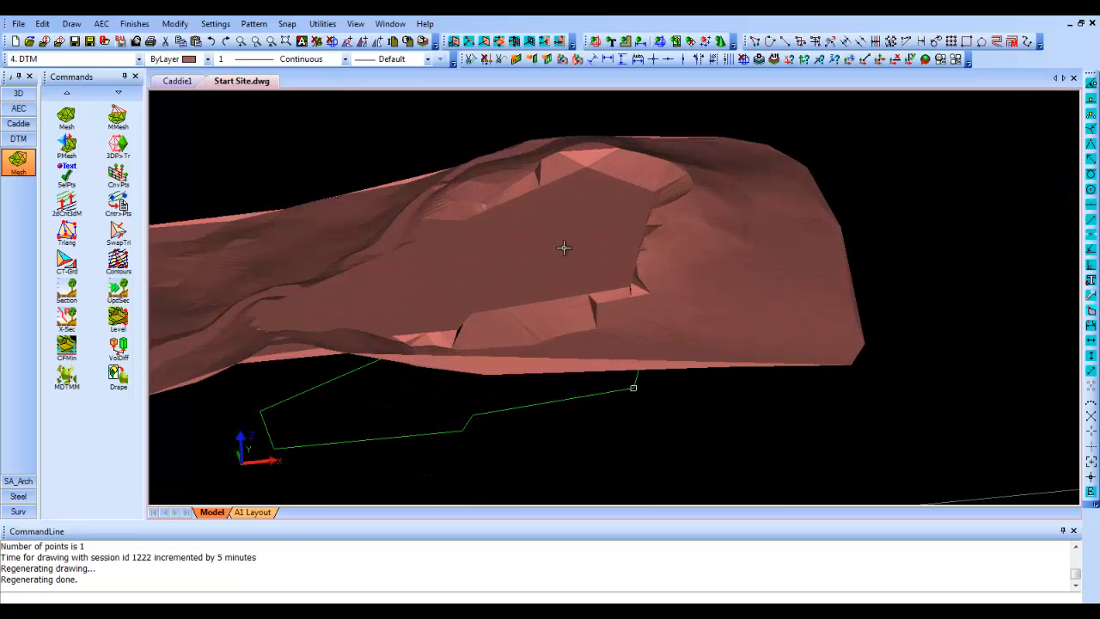
pyautogui.hotkey('ctrl', 'z')
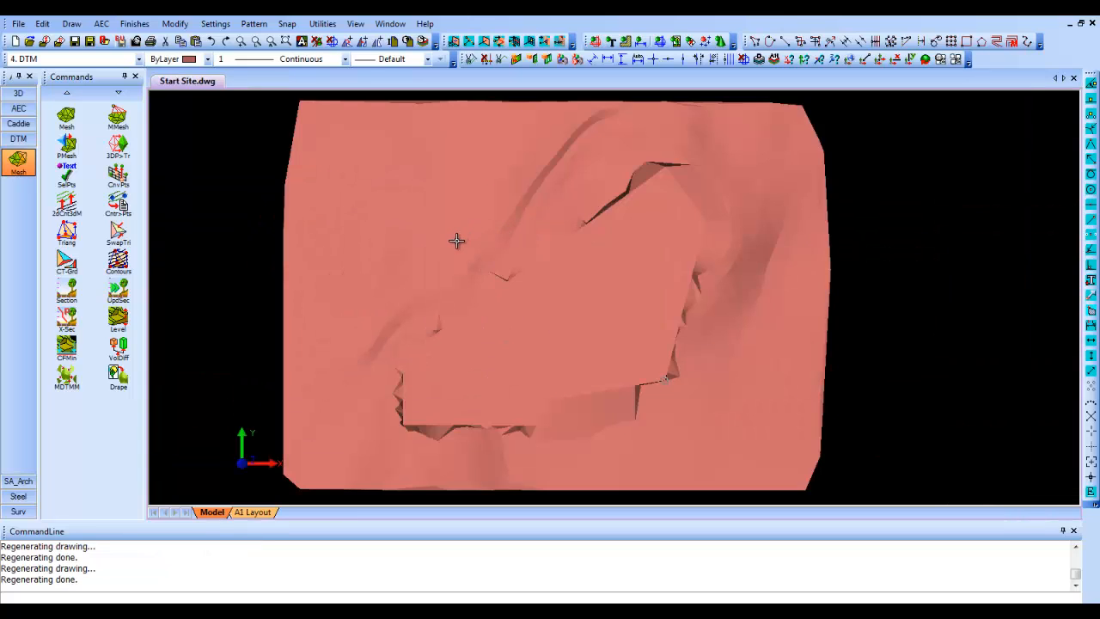
pyautogui.keyDown('ctrl'); pyautogui.moveTo(443, 237); pyautogui.dragTo(449, 333, button='middle'); pyautogui.keyUp('ctrl')
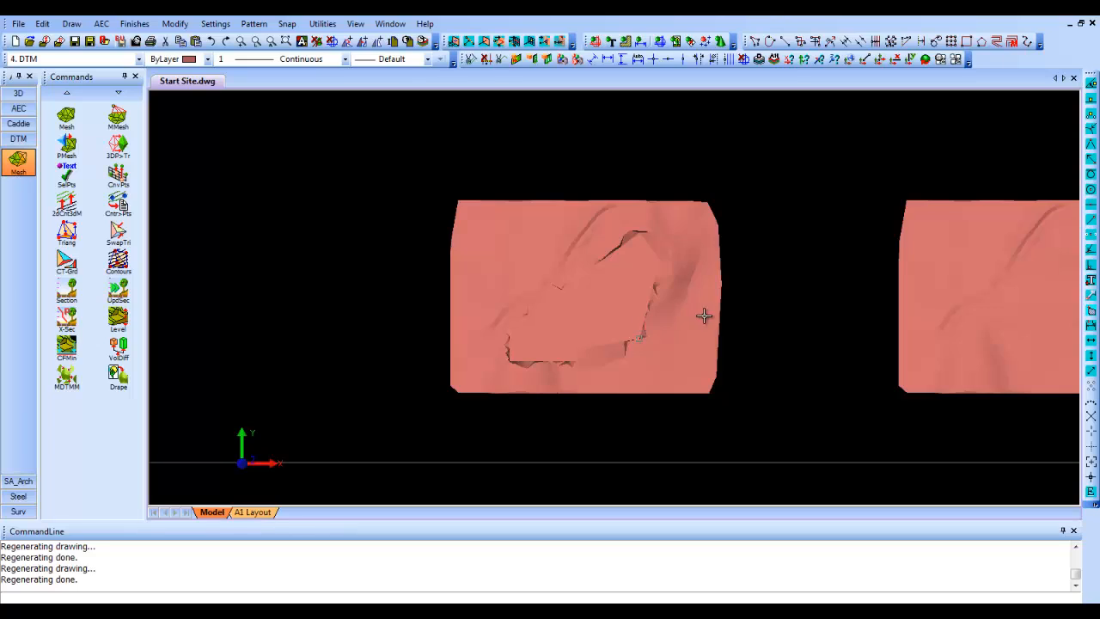
pyautogui.moveTo(707, 315); pyautogui.dragTo(503, 314, button='middle')
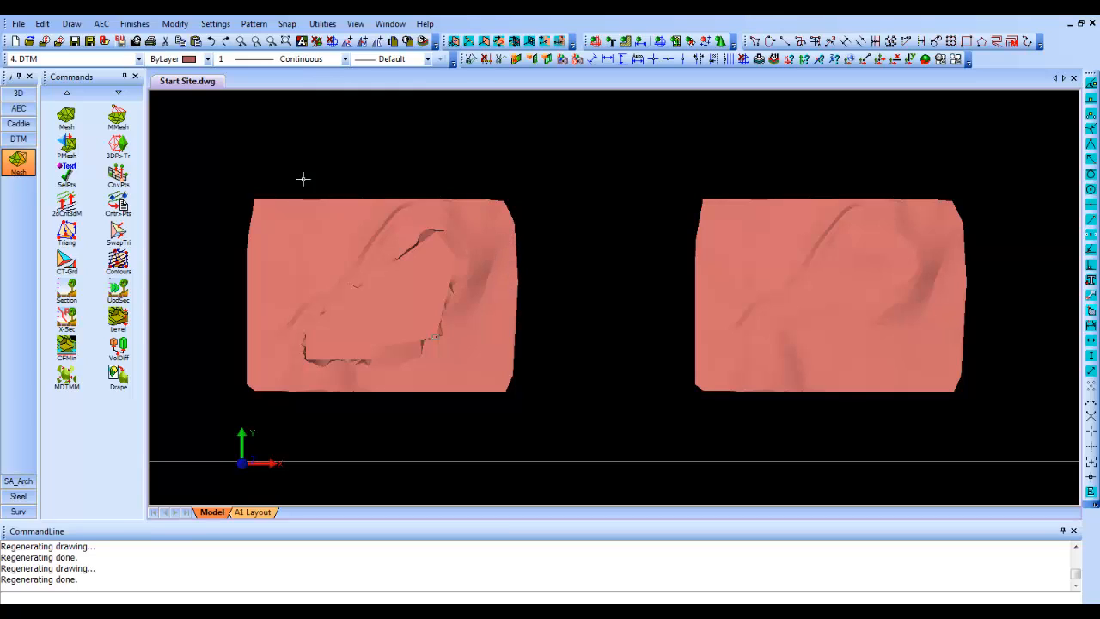
# - Start a volume difference calculation and enclose the whole levelled western mesh in a four-point polygon as the first DTM
pyautogui.click(118, 352)
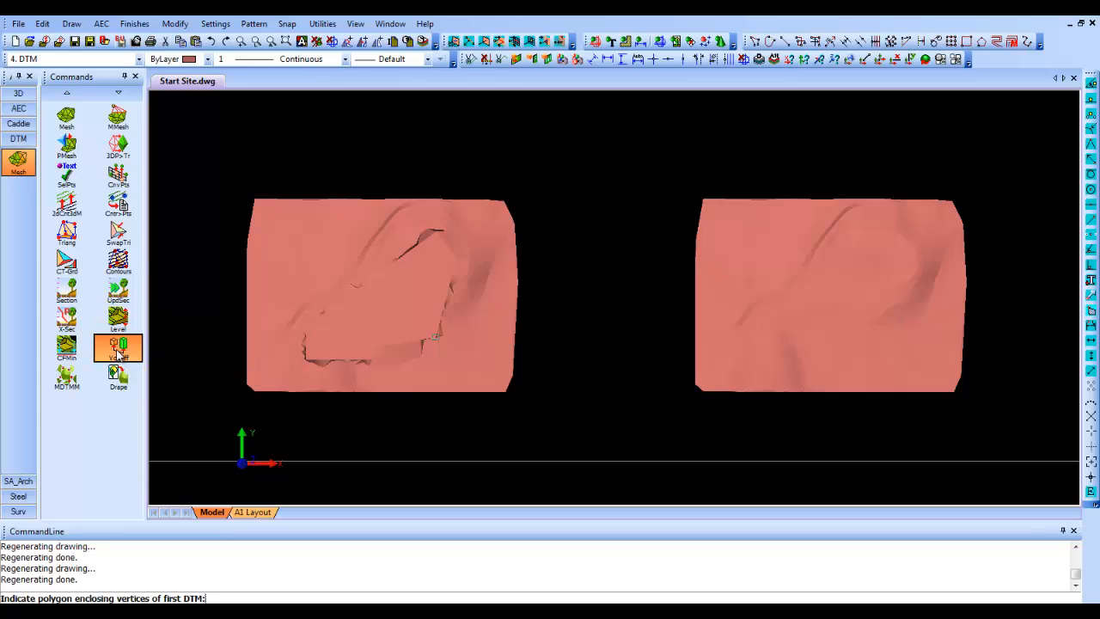
pyautogui.click(220, 420)
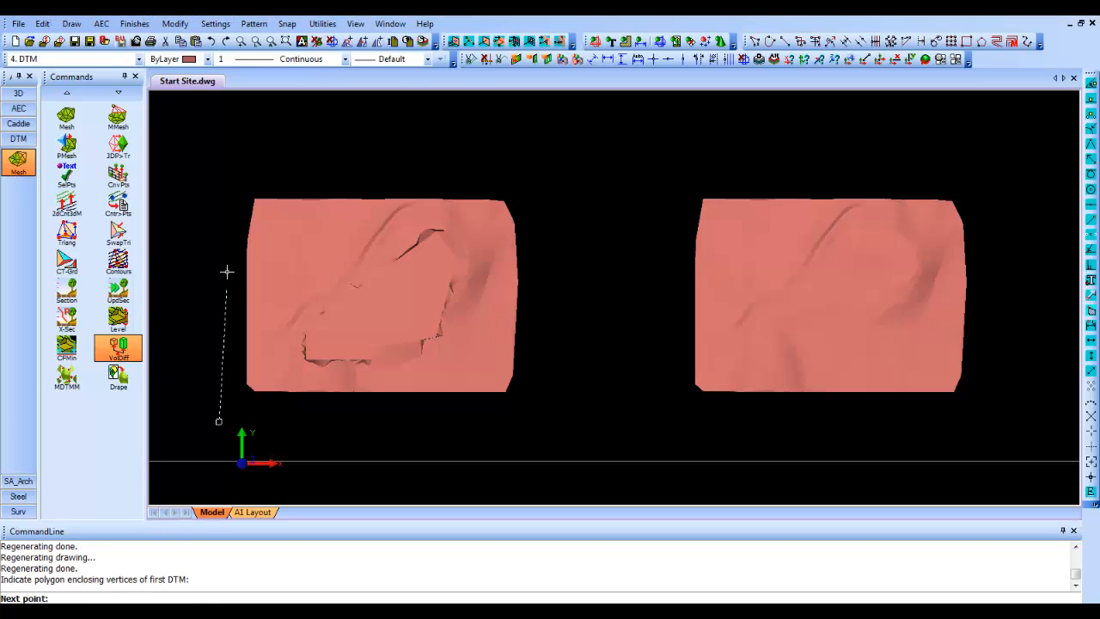
pyautogui.click(215, 175)
pyautogui.click(572, 166)
pyautogui.click(568, 407)
pyautogui.rightClick(567, 407)
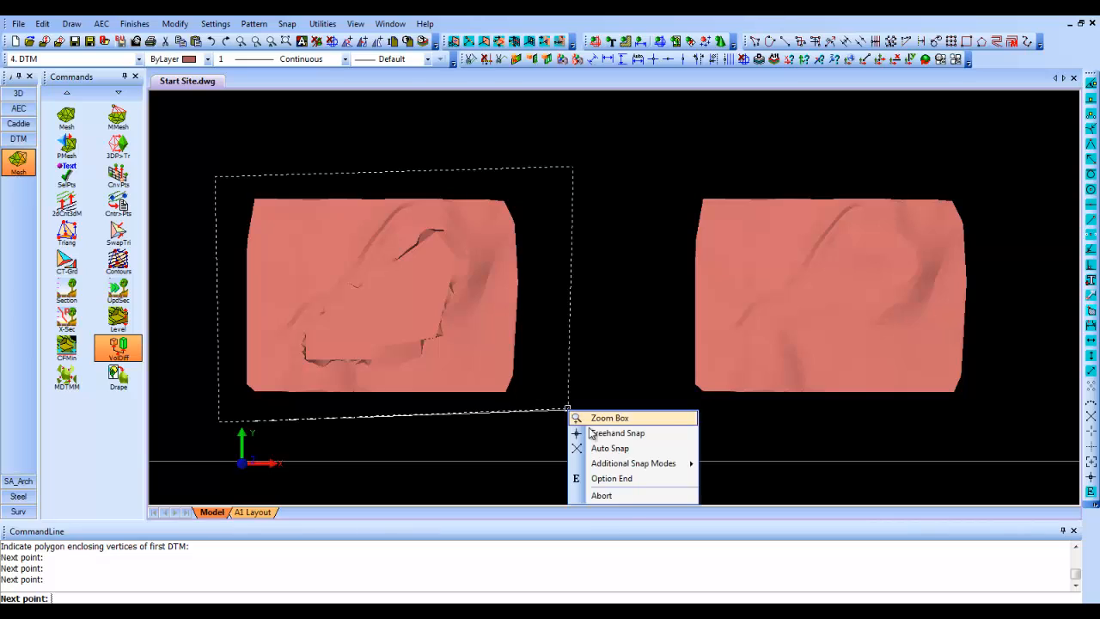
pyautogui.click(624, 482)
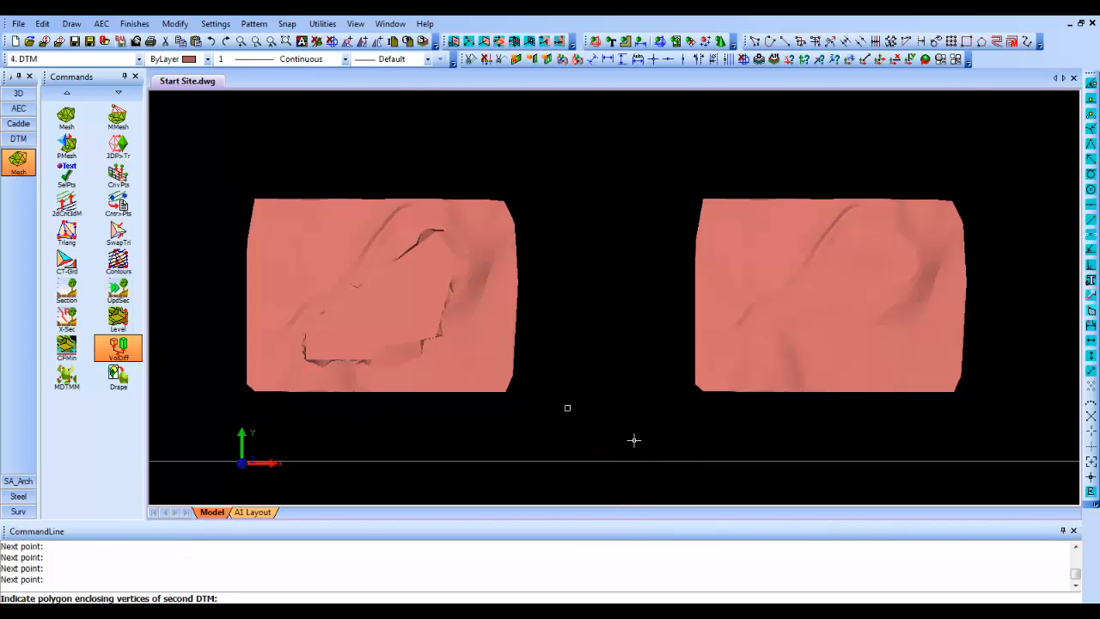
# - Enclose the whole original, unlevelled eastern mesh in a four-point polygon as the second DTM to calculate the volume difference
pyautogui.click(635, 439)
pyautogui.click(636, 170)
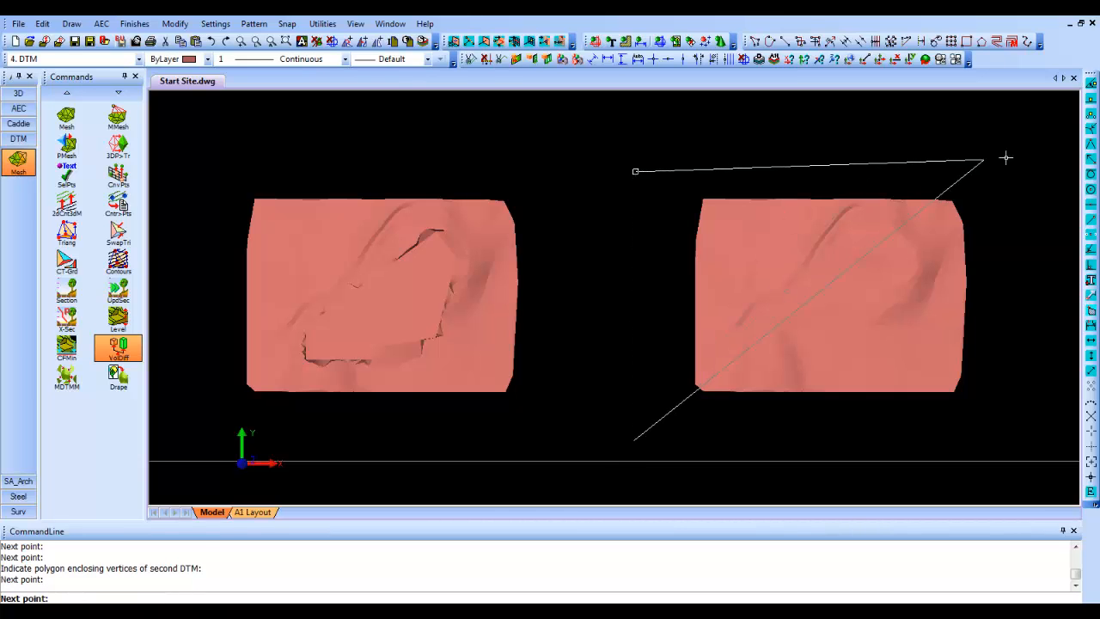
pyautogui.click(1031, 163)
pyautogui.click(1029, 418)
pyautogui.rightClick(1029, 419)
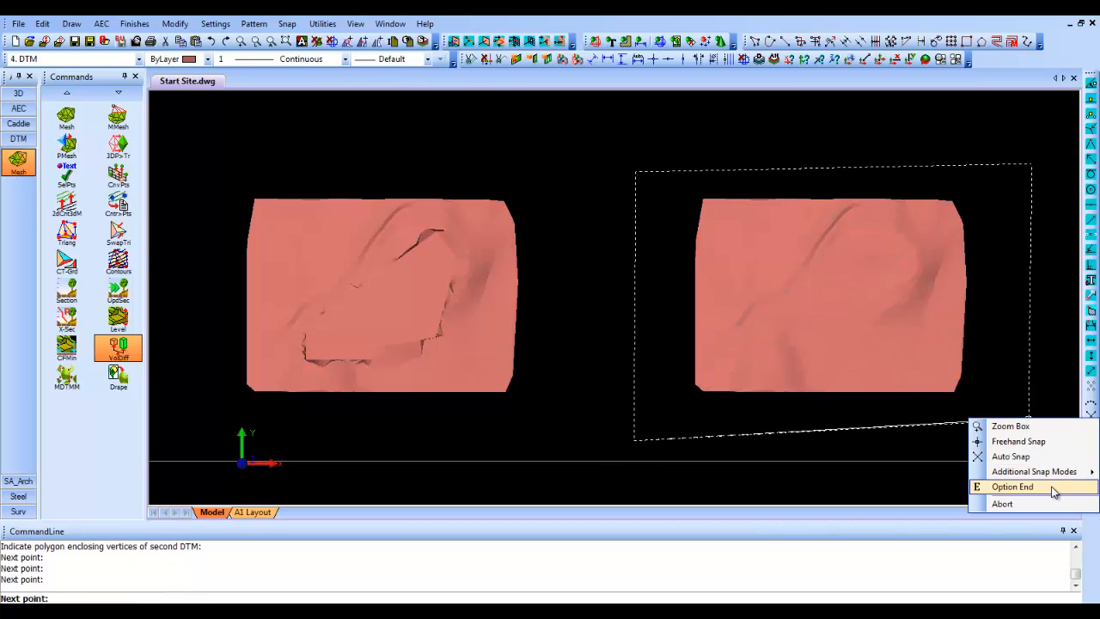
pyautogui.click(1056, 489)
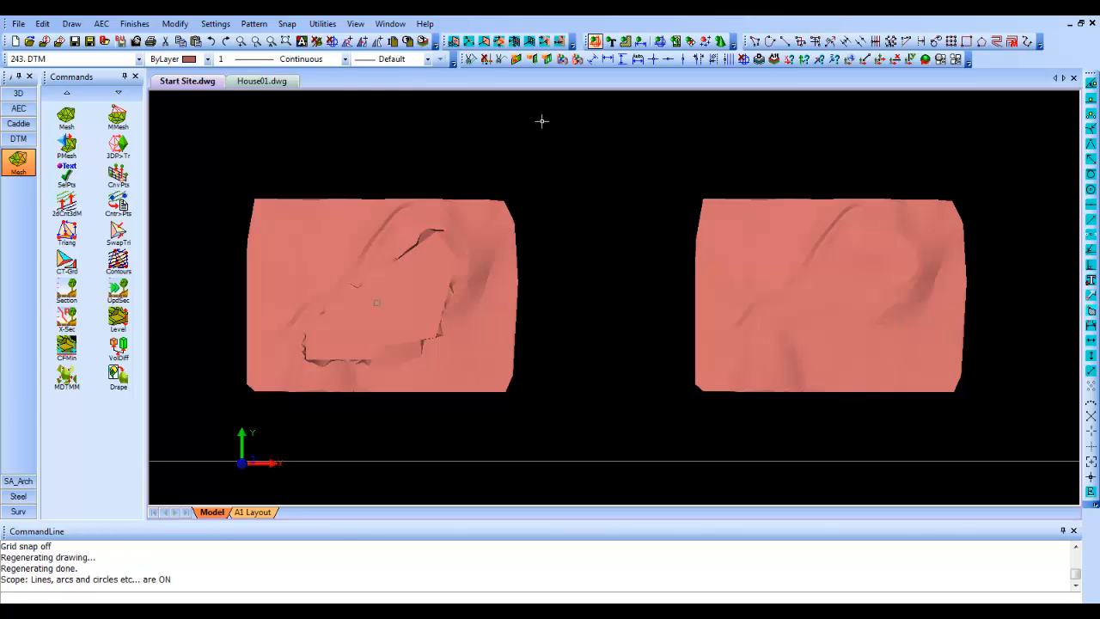
# - In Start Site.dwg, exclude lines, arcs and circles from selection and copy the whole levelled mesh to the clipboard with its origin near the middle
pyautogui.click(286, 81)
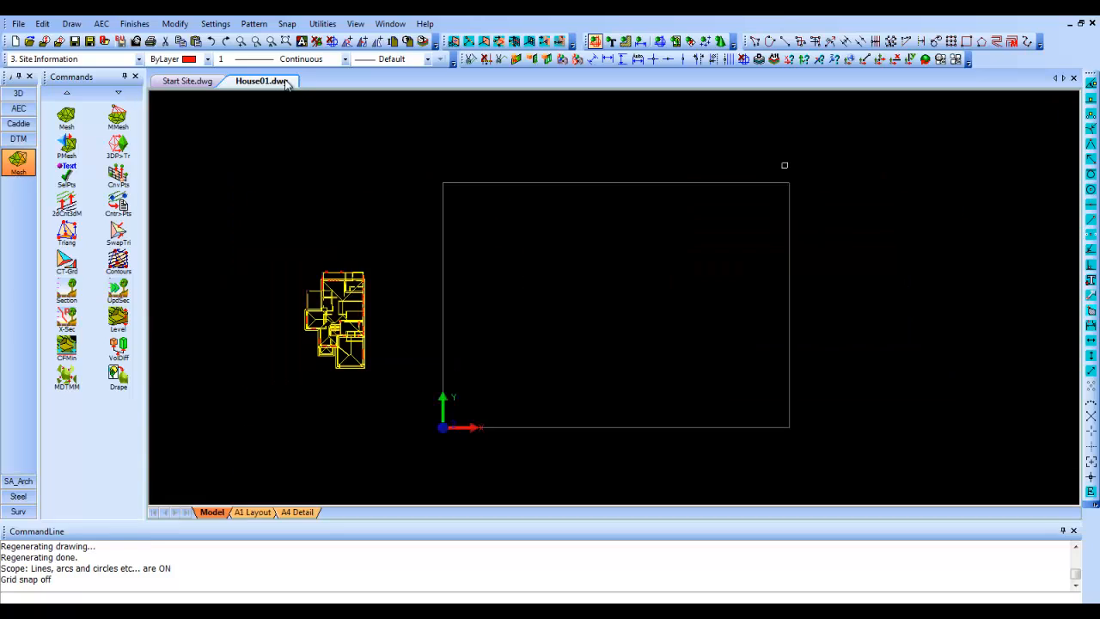
pyautogui.click(187, 81)
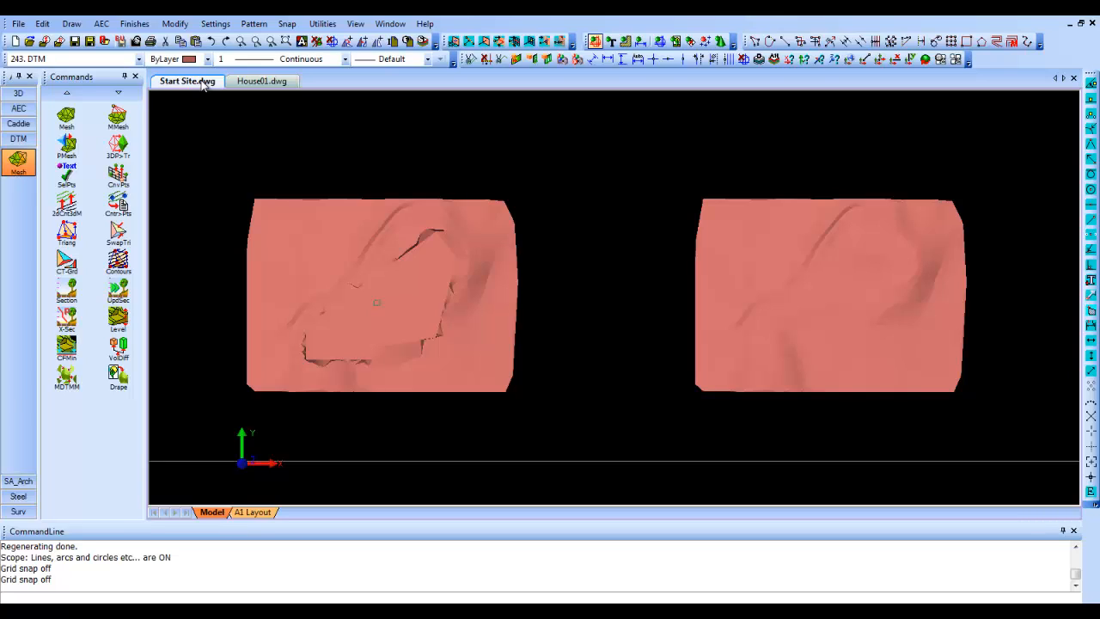
pyautogui.click(595, 43)
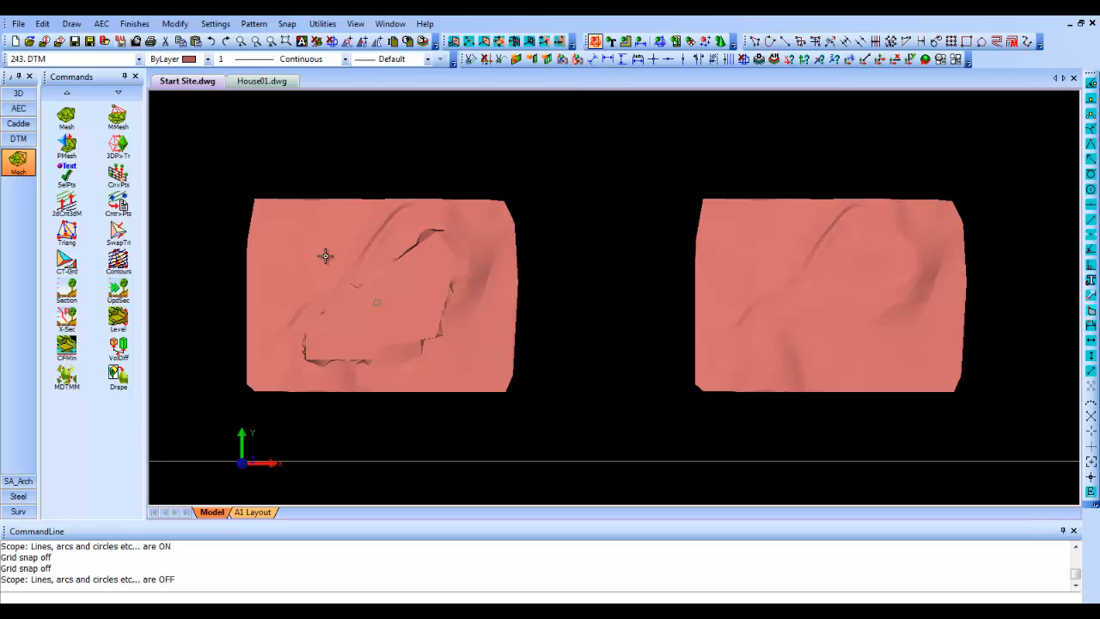
pyautogui.click(205, 433)
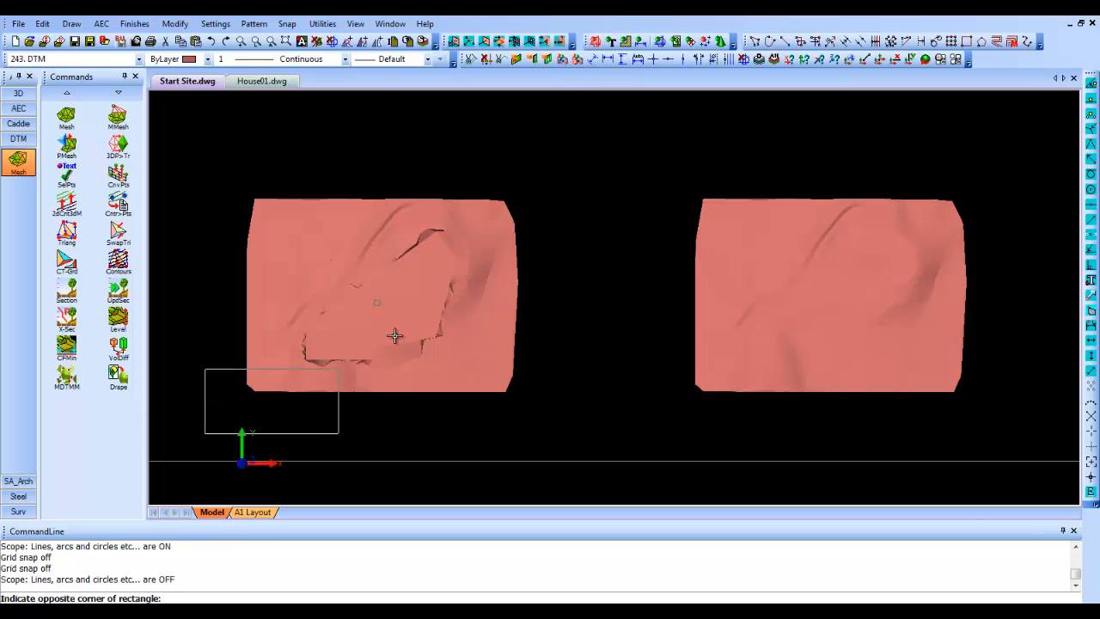
pyautogui.click(577, 162)
pyautogui.rightClick(473, 231)
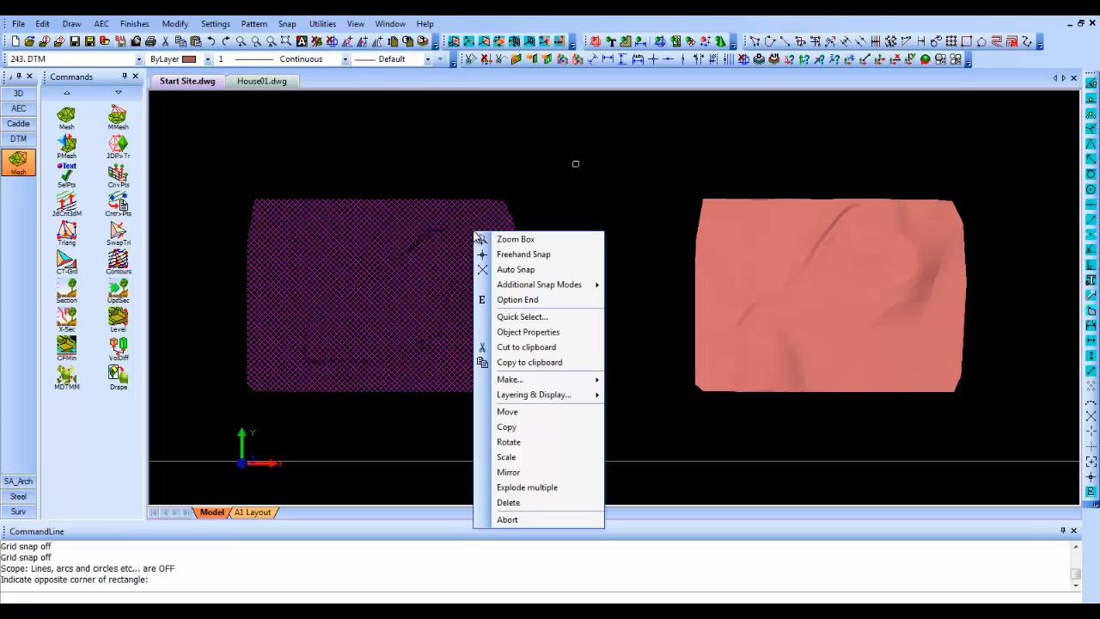
pyautogui.click(533, 365)
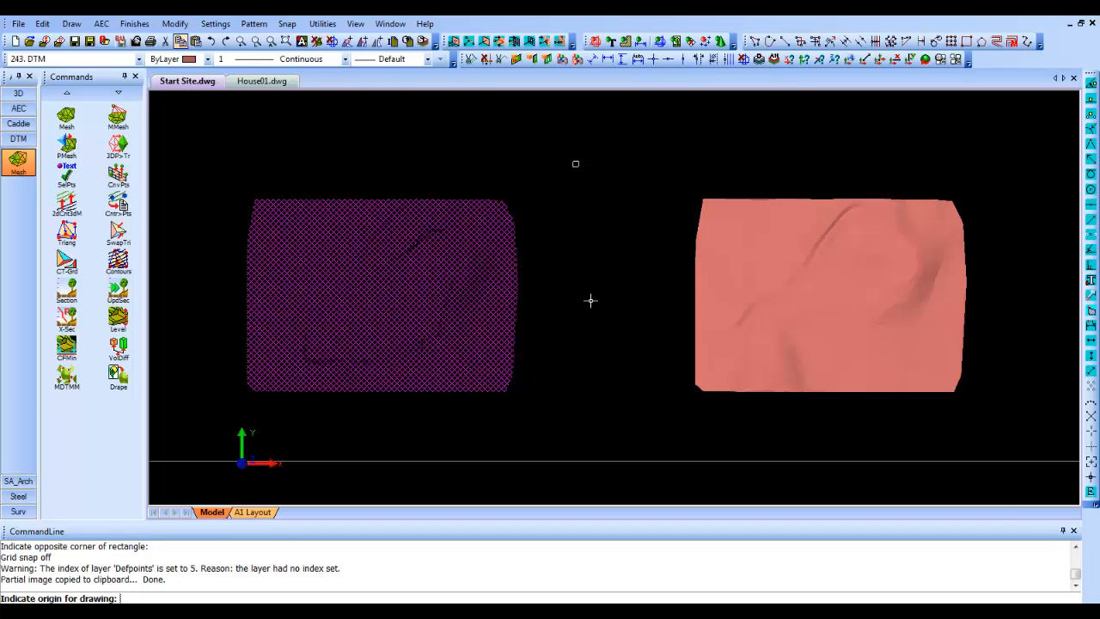
pyautogui.click(389, 301)
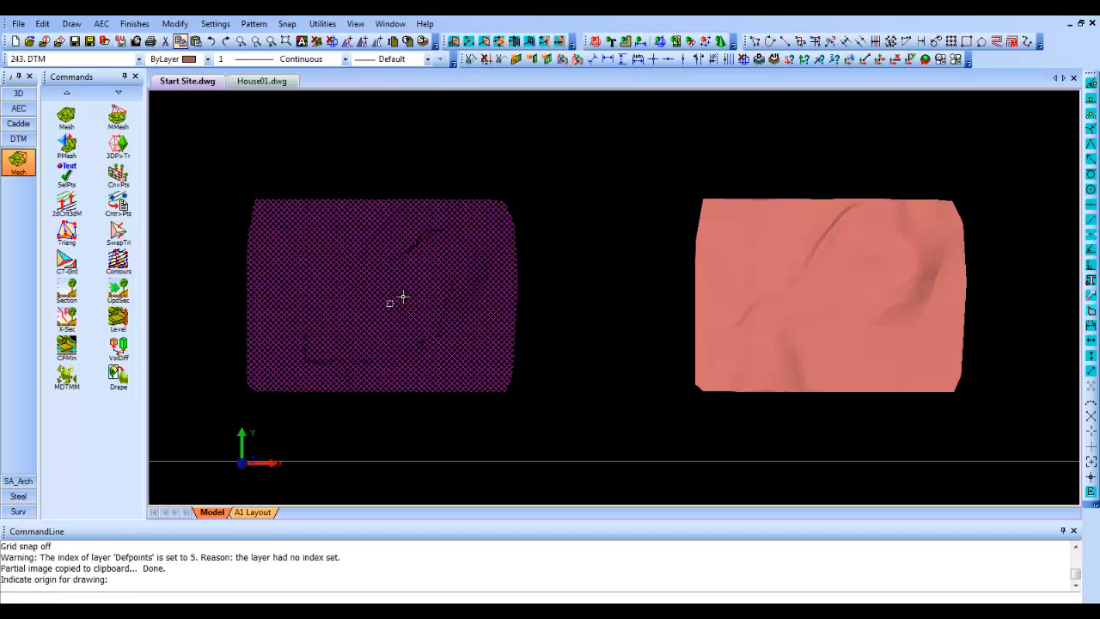
# - Paste the copied terrain mesh into House01.dwg with its origin near the centre of the rectangular drawing frame
pyautogui.click(284, 83)
pyautogui.rightClick(483, 244)
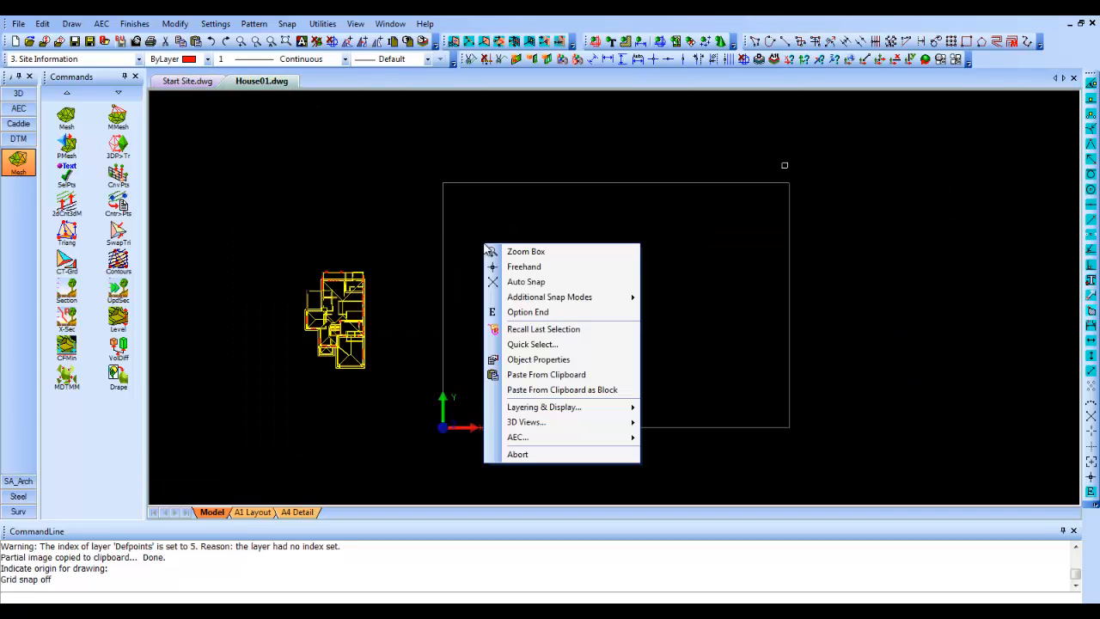
pyautogui.click(550, 374)
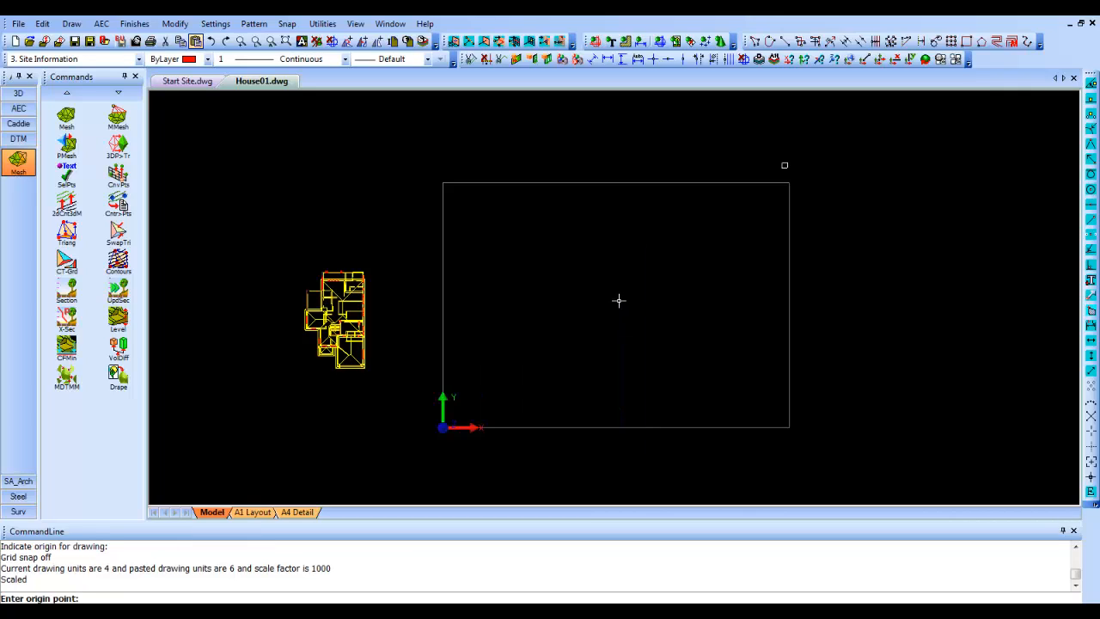
pyautogui.click(621, 307)
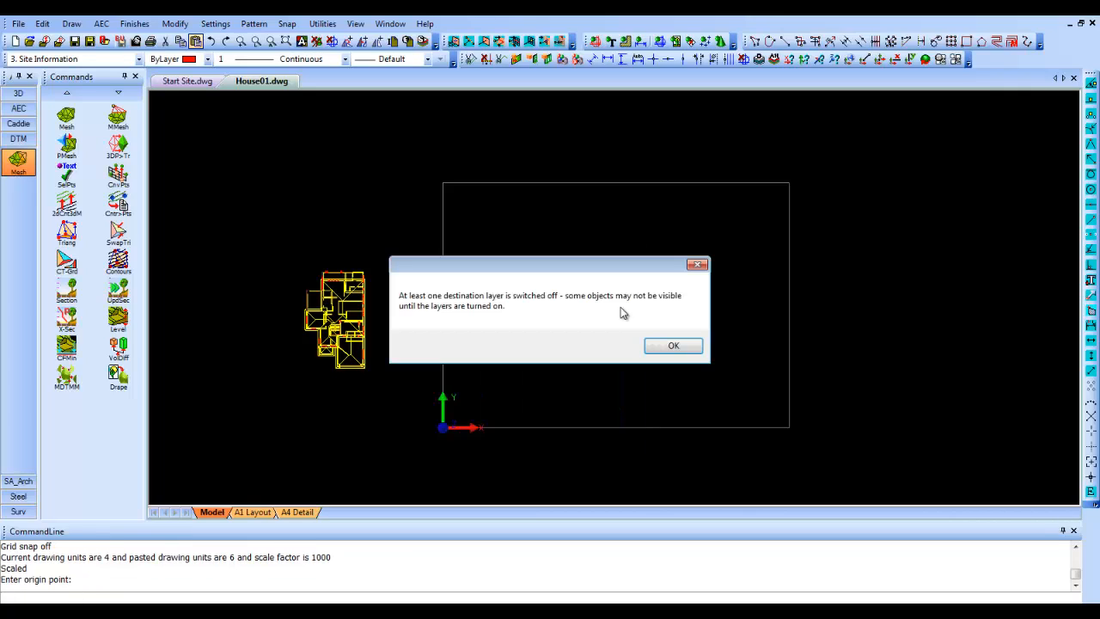
# - Switch on the DTM layer in the layer display so the pasted terrain mesh shows, end the paste command, and shade the model
pyautogui.click(672, 345)
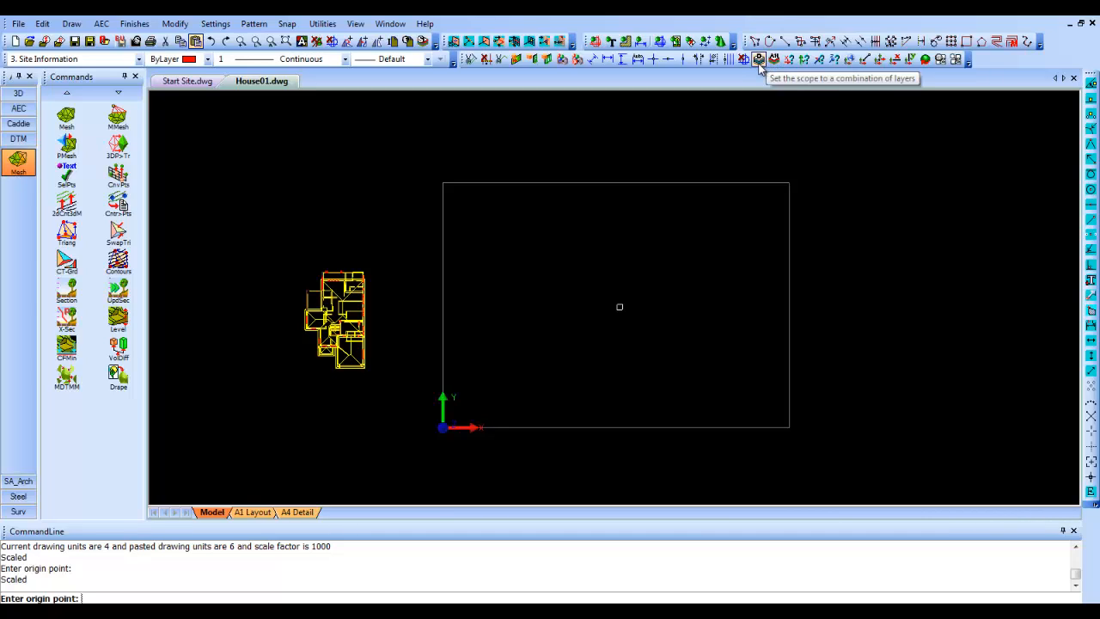
pyautogui.click(758, 59)
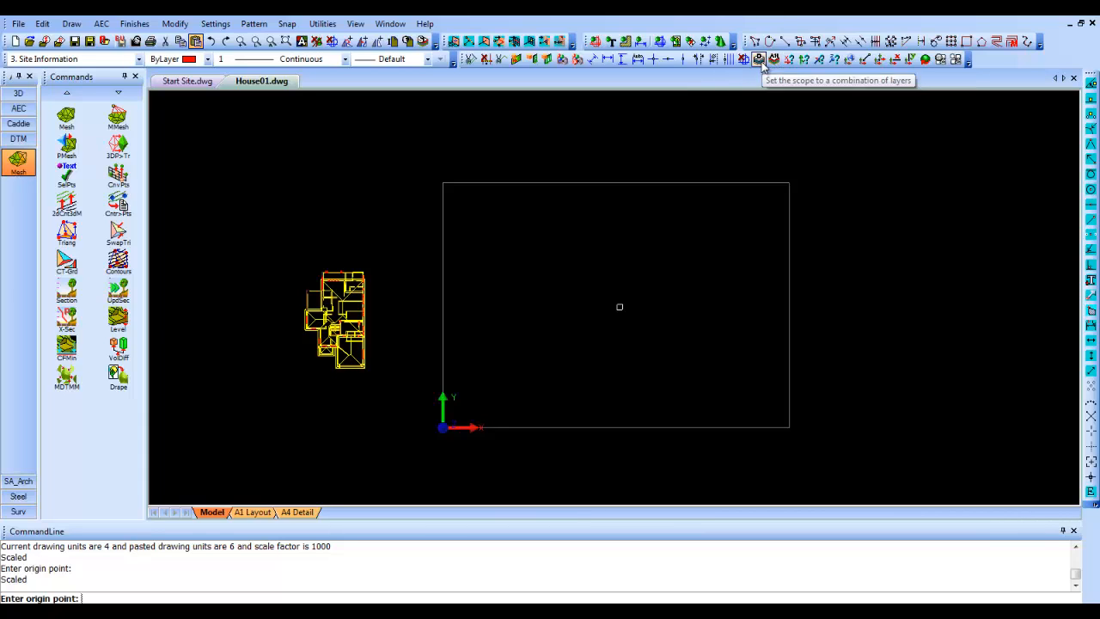
pyautogui.click(762, 62)
pyautogui.moveTo(1044, 236); pyautogui.dragTo(1047, 267)
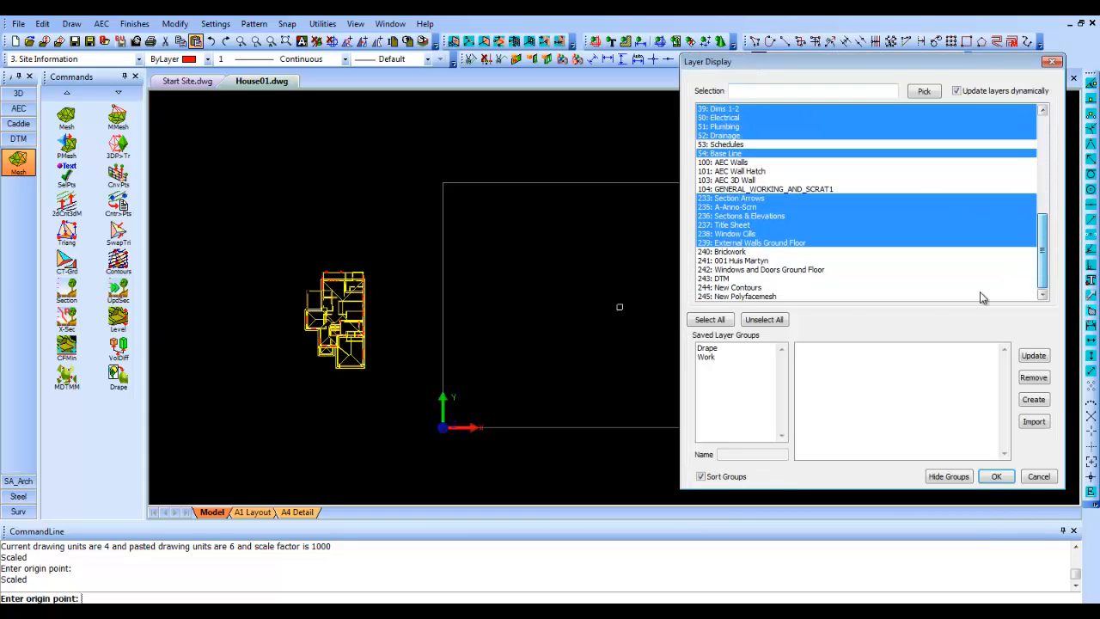
pyautogui.click(767, 280)
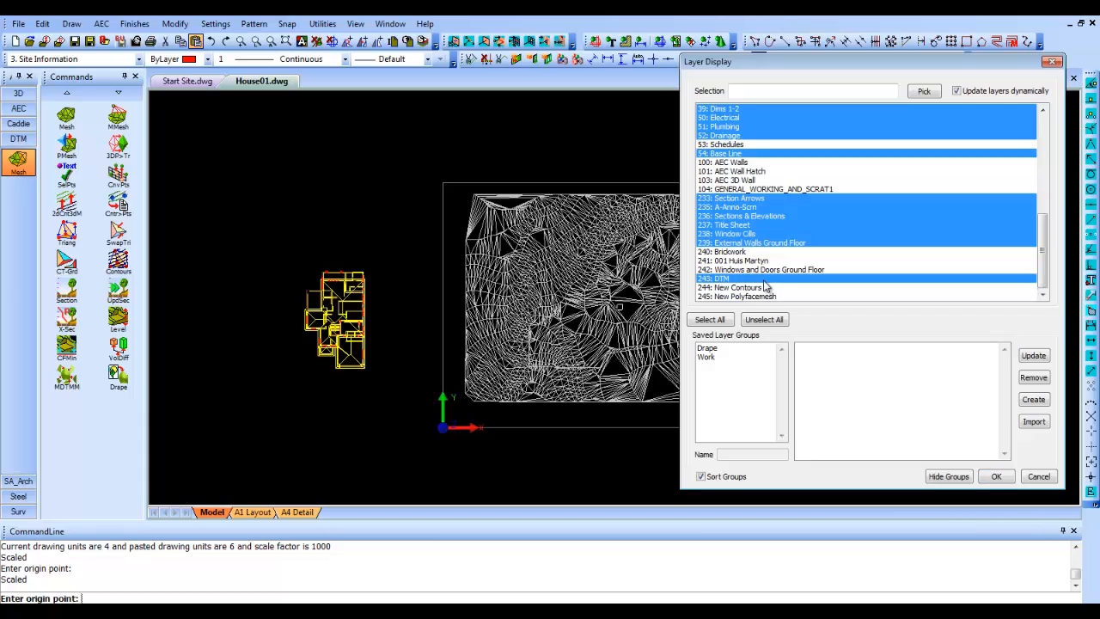
pyautogui.click(996, 477)
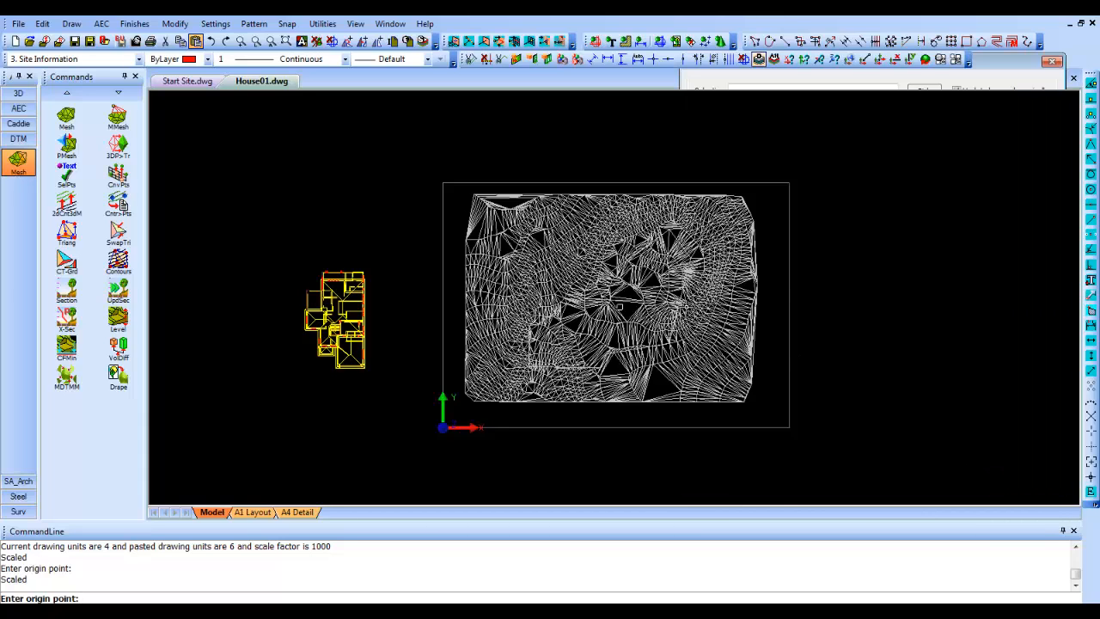
pyautogui.rightClick(689, 308)
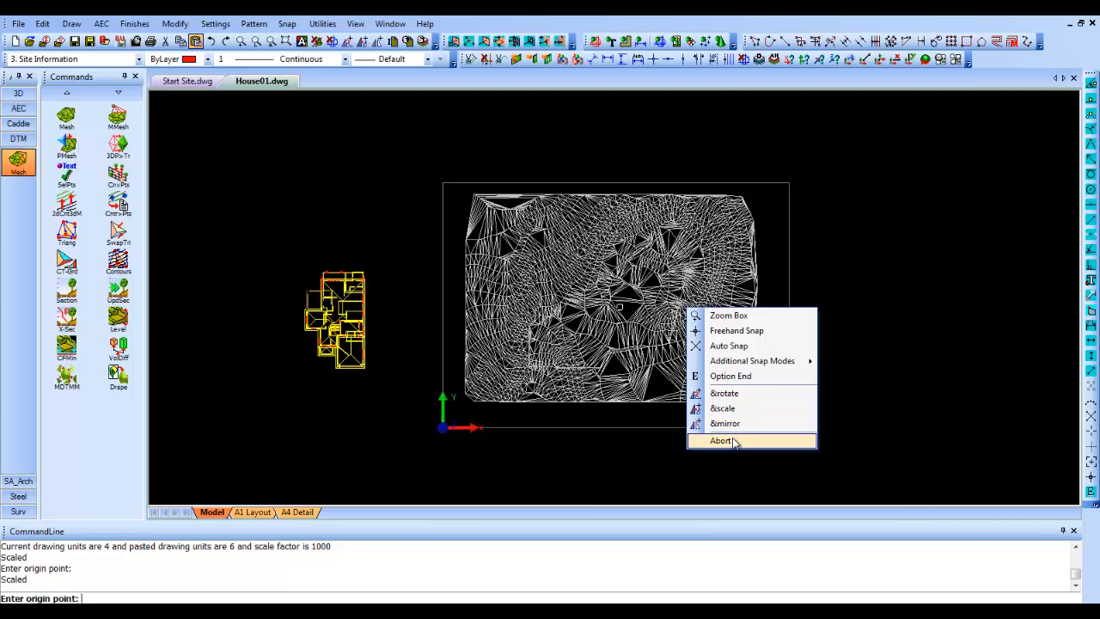
pyautogui.click(721, 440)
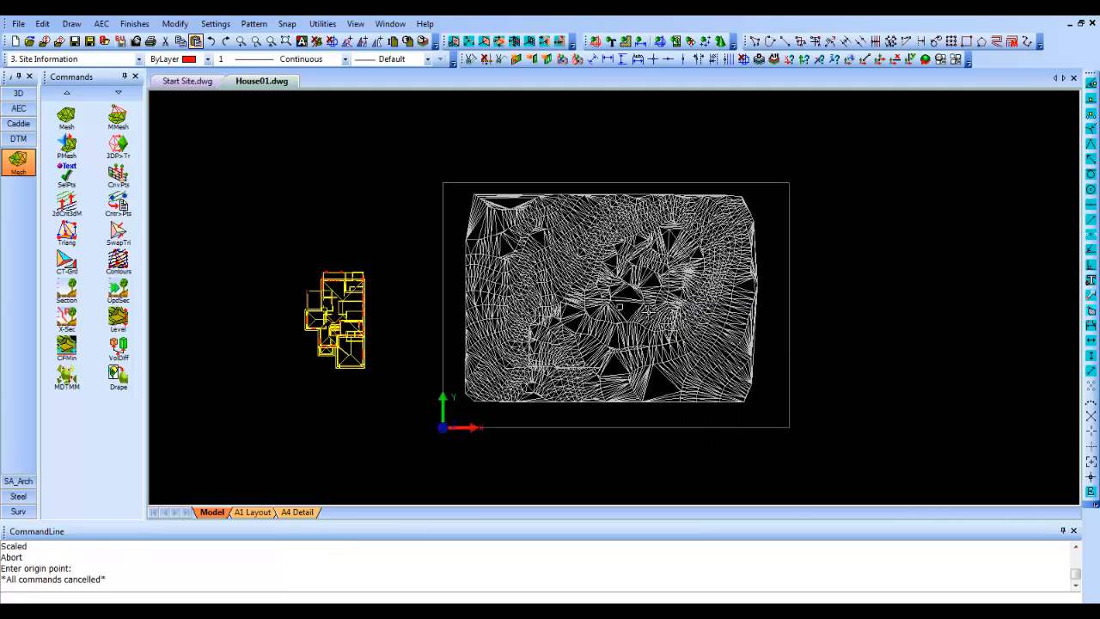
pyautogui.click(636, 20)
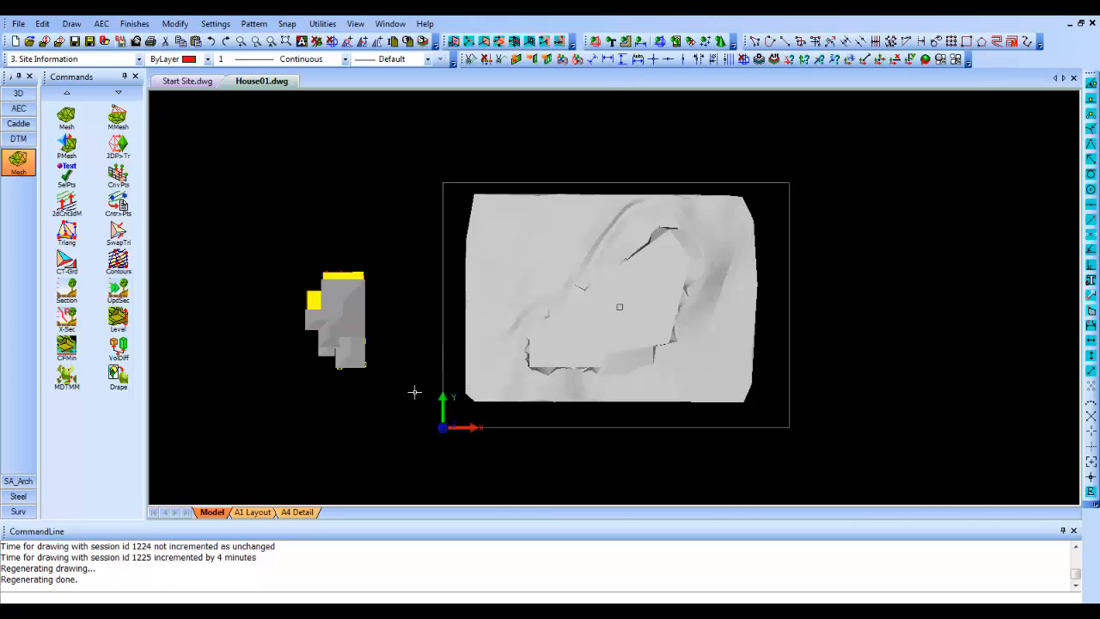
# - Move the whole house by its south-east corner onto the levelled platform of the terrain, rotated 50° clockwise
pyautogui.keyDown('shift'); pyautogui.moveTo(414, 391); pyautogui.dragTo(426, 199, button='middle'); pyautogui.keyUp('shift')
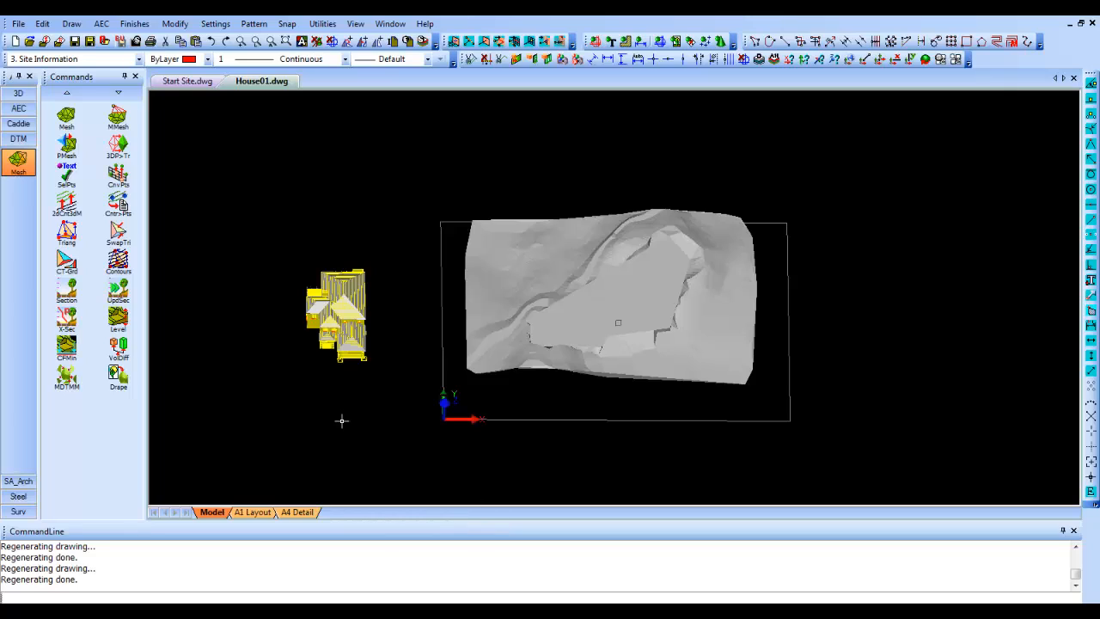
pyautogui.click(256, 394)
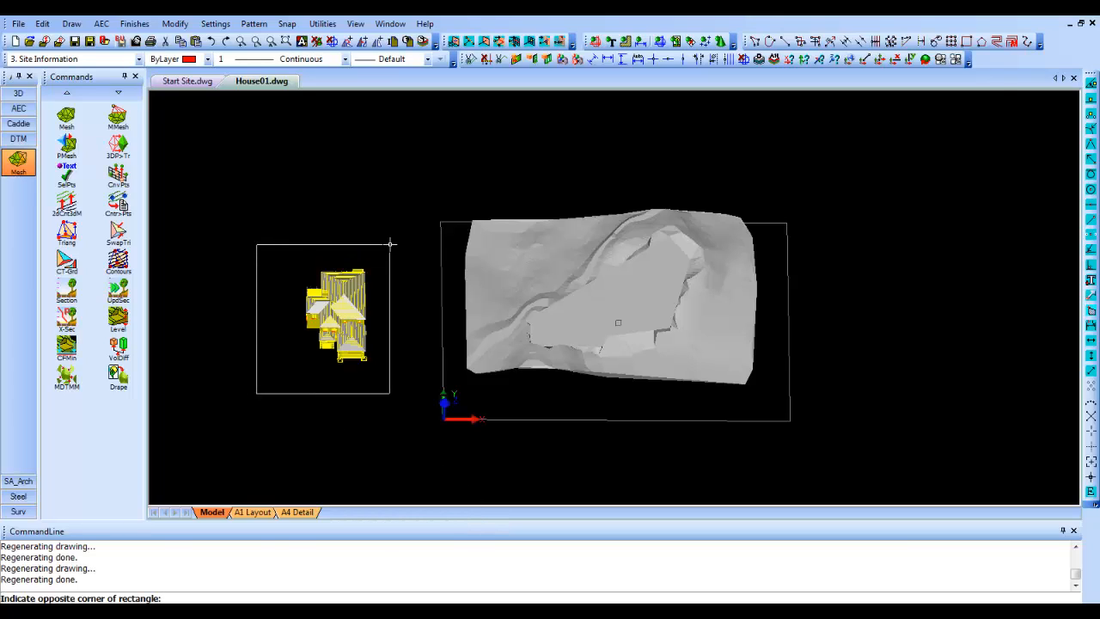
pyautogui.click(390, 244)
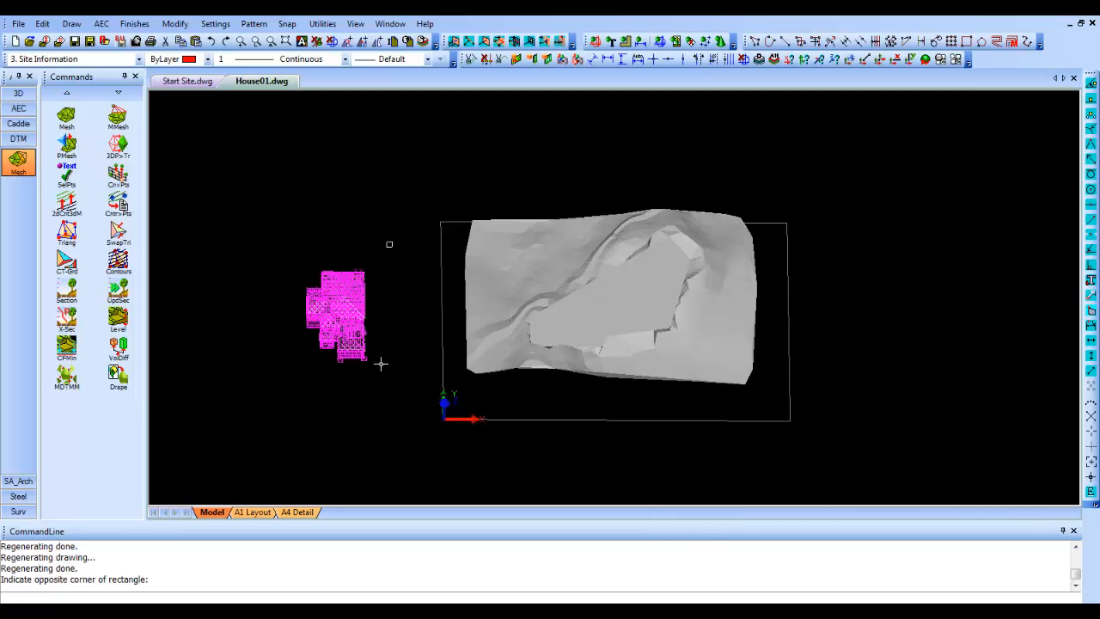
pyautogui.scroll(2, 363, 364)
pyautogui.scroll(2, 361, 358)
pyautogui.rightClick(389, 328)
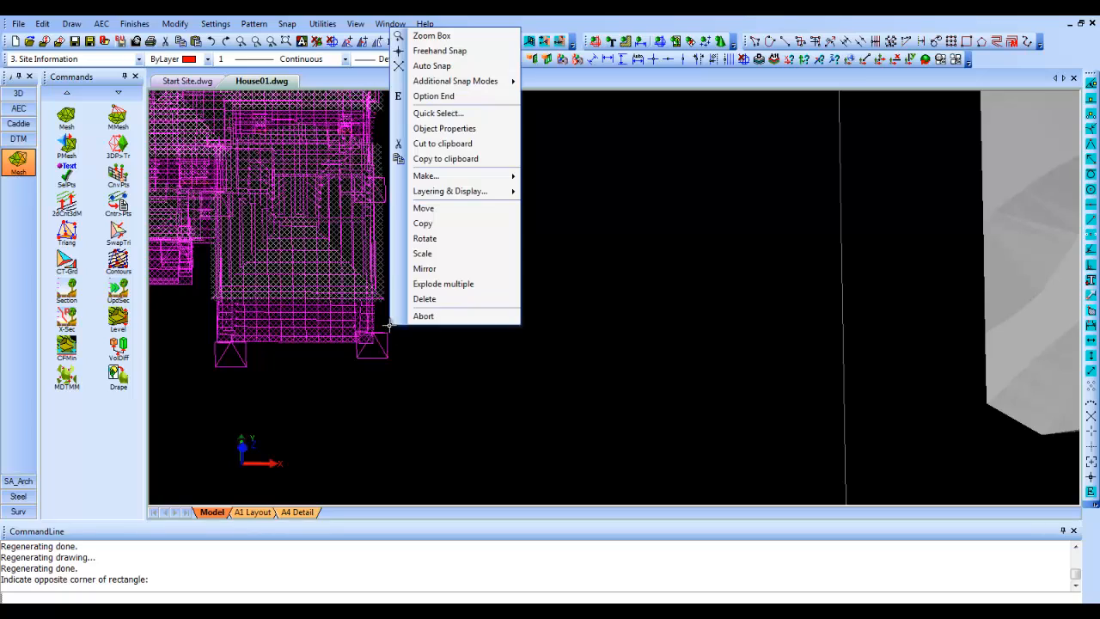
pyautogui.click(423, 208)
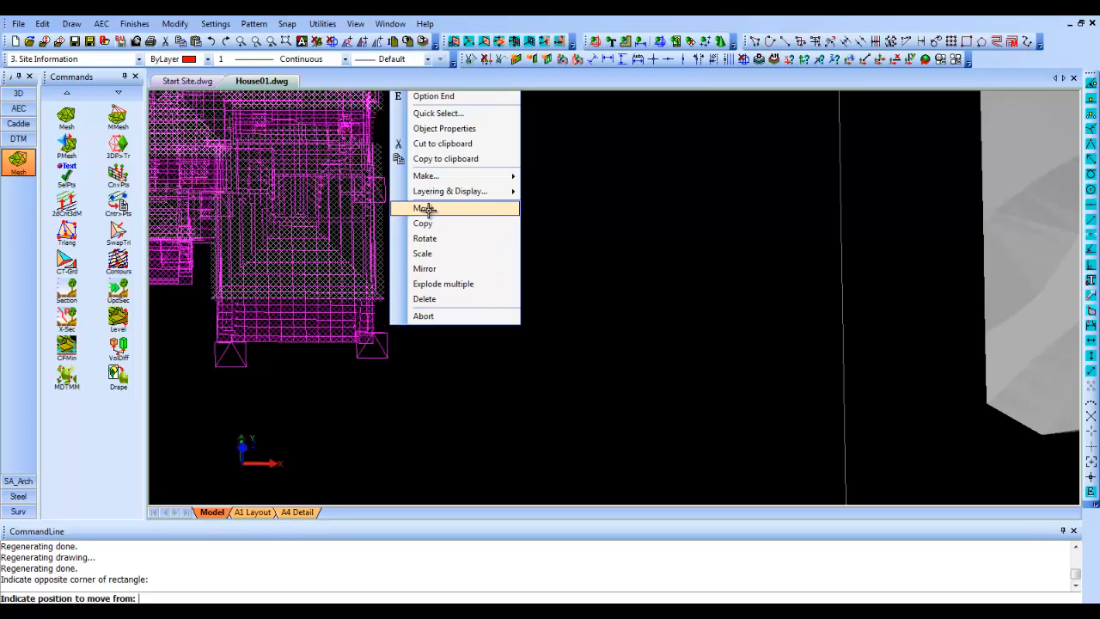
pyautogui.click(375, 338)
pyautogui.scroll(-3, 378, 347)
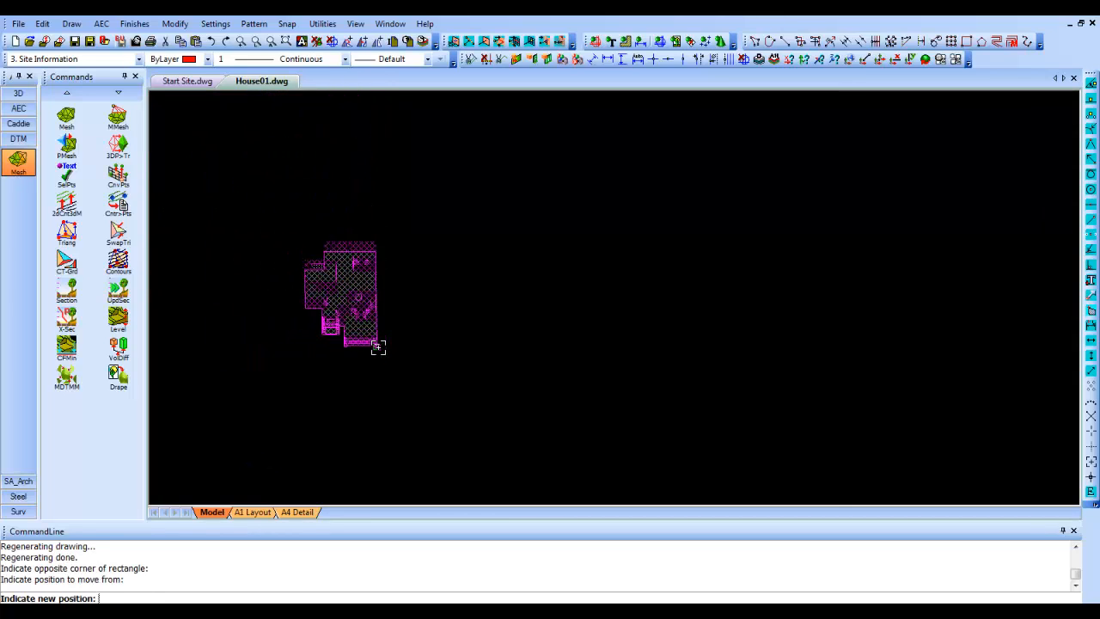
pyautogui.scroll(-2, 378, 347)
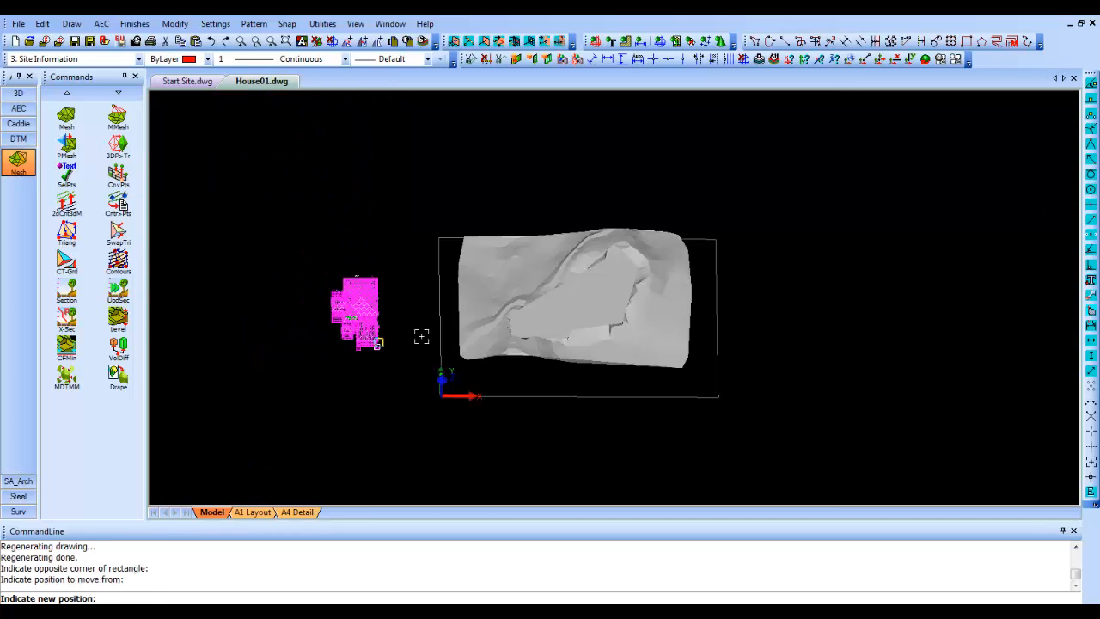
pyautogui.rightClick(415, 284)
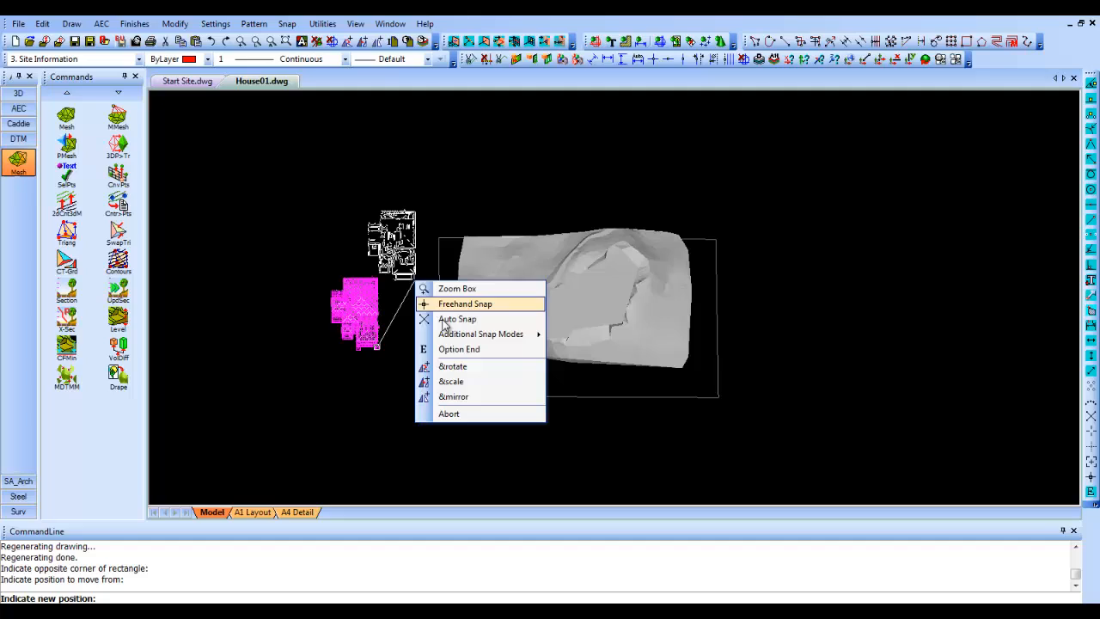
pyautogui.click(459, 371)
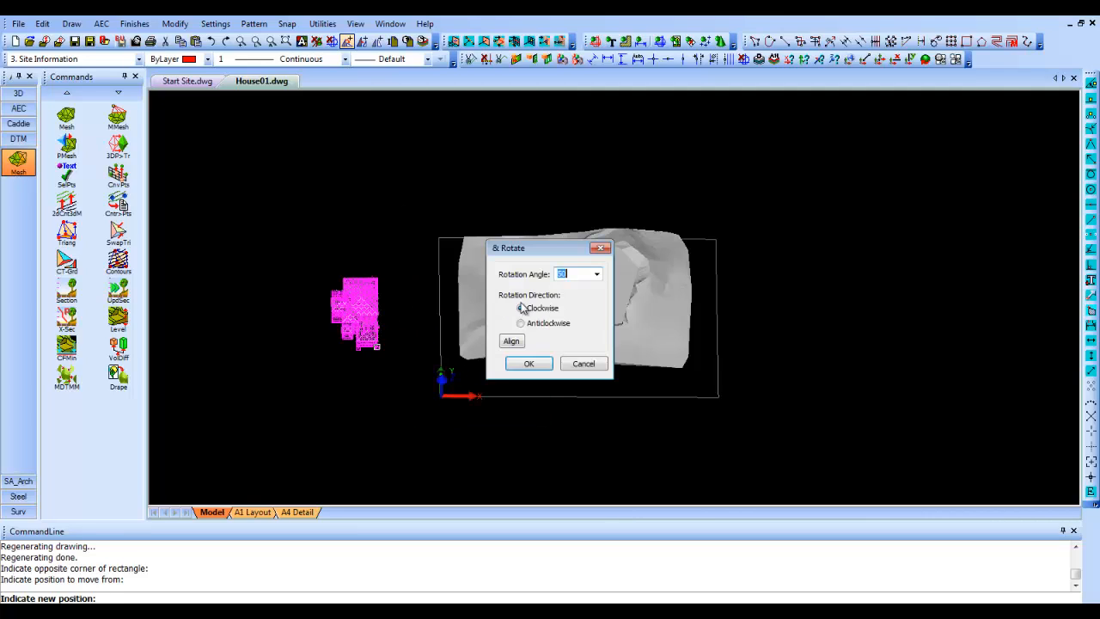
pyautogui.click(530, 363)
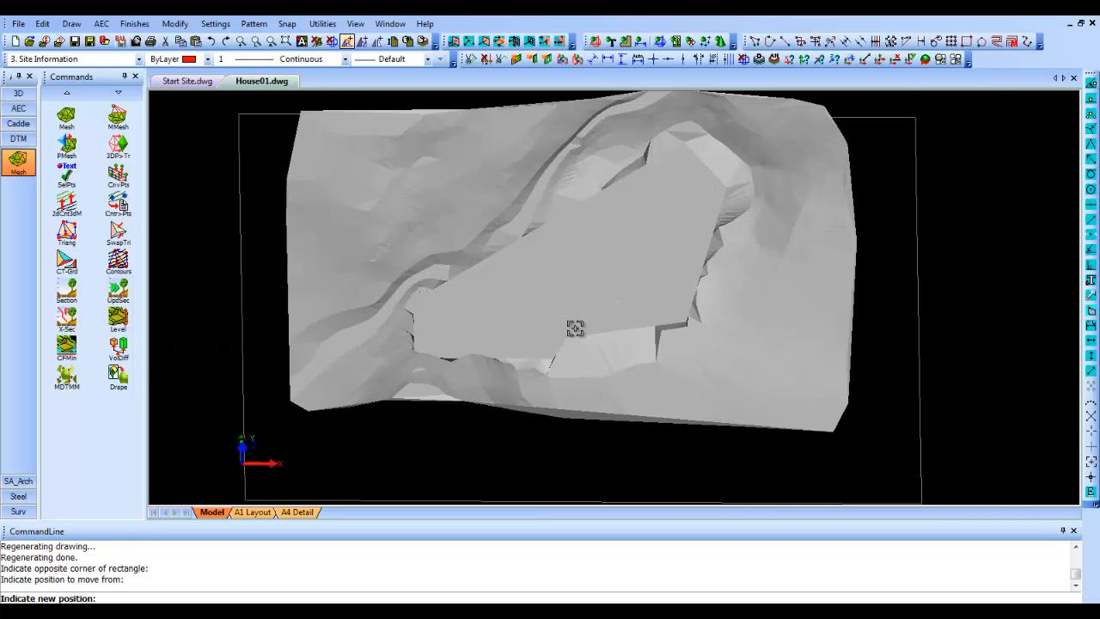
pyautogui.scroll(2, 576, 325)
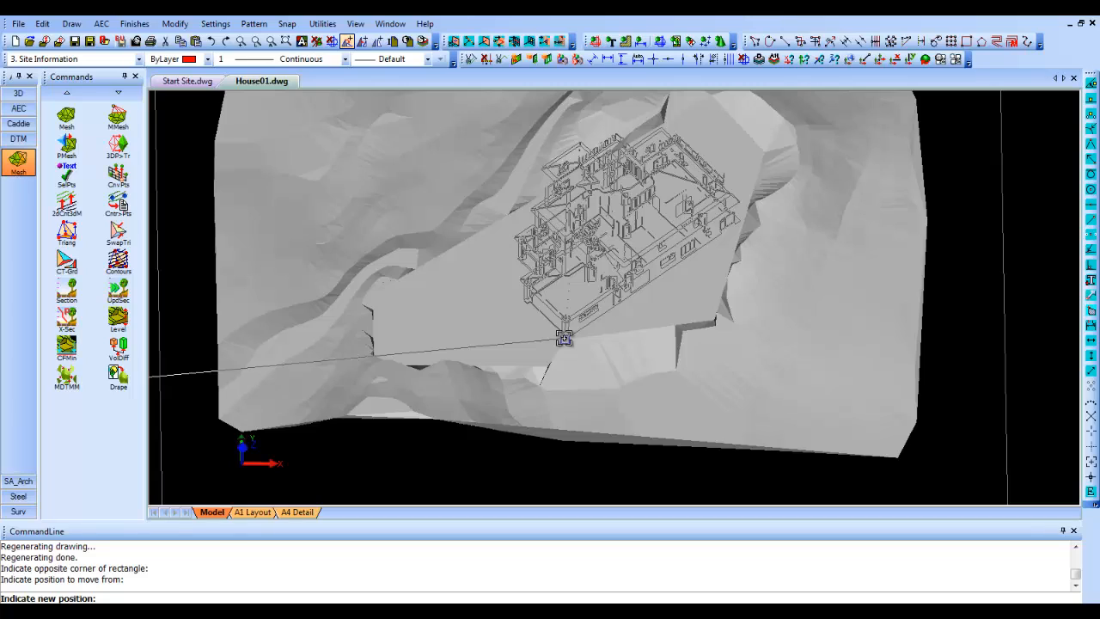
pyautogui.click(563, 338)
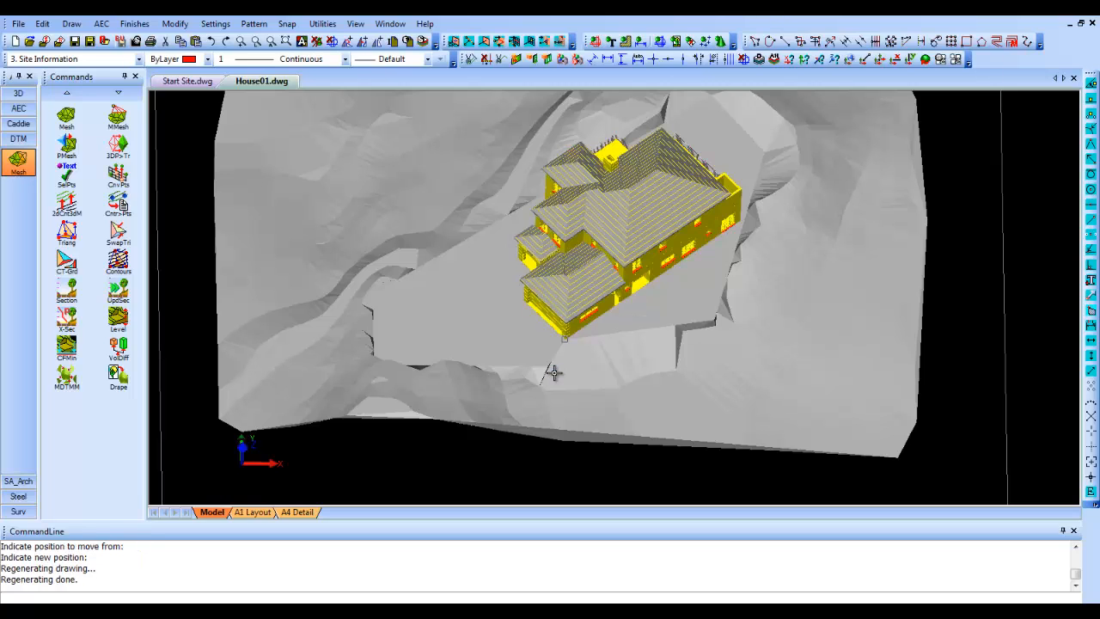
# - Examine how the house sits on the levelled platform from several sides, and return to the plan view
pyautogui.moveTo(549, 386)
pyautogui.keyDown('shift'); pyautogui.mouseDown(button='middle')
pyautogui.moveTo(548, 281)
pyautogui.moveTo(549, 335)
pyautogui.moveTo(525, 314)
pyautogui.moveTo(524, 326)
pyautogui.mouseUp(button='middle'); pyautogui.keyUp('shift')
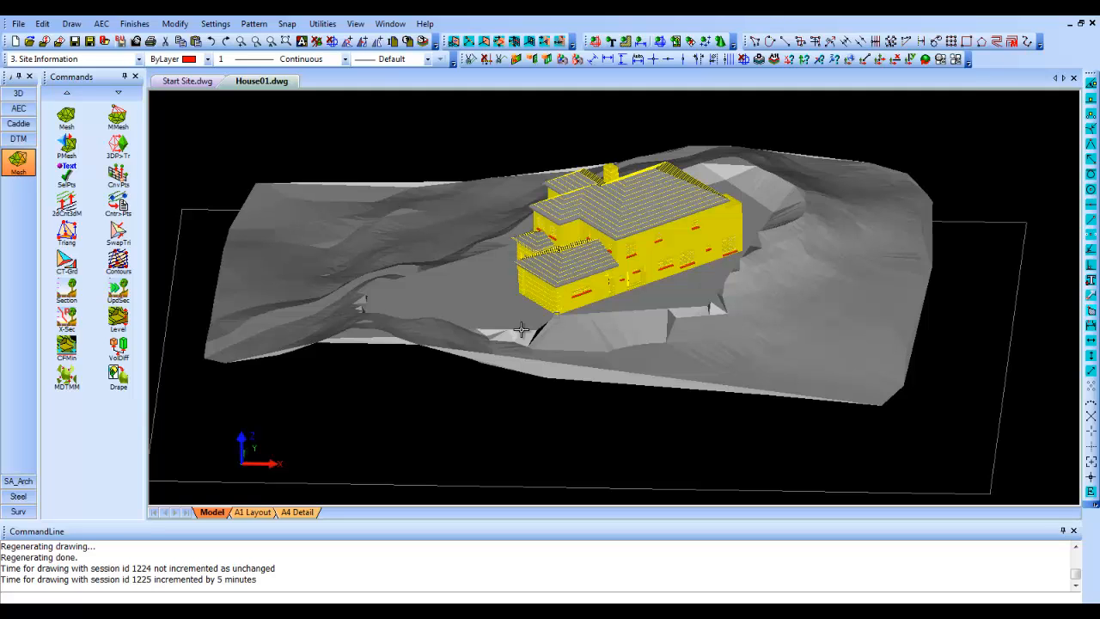
pyautogui.keyDown('shift'); pyautogui.moveTo(521, 329); pyautogui.dragTo(764, 314, button='middle'); pyautogui.keyUp('shift')
pyautogui.keyDown('shift'); pyautogui.moveTo(666, 357); pyautogui.dragTo(601, 355, button='middle'); pyautogui.keyUp('shift')
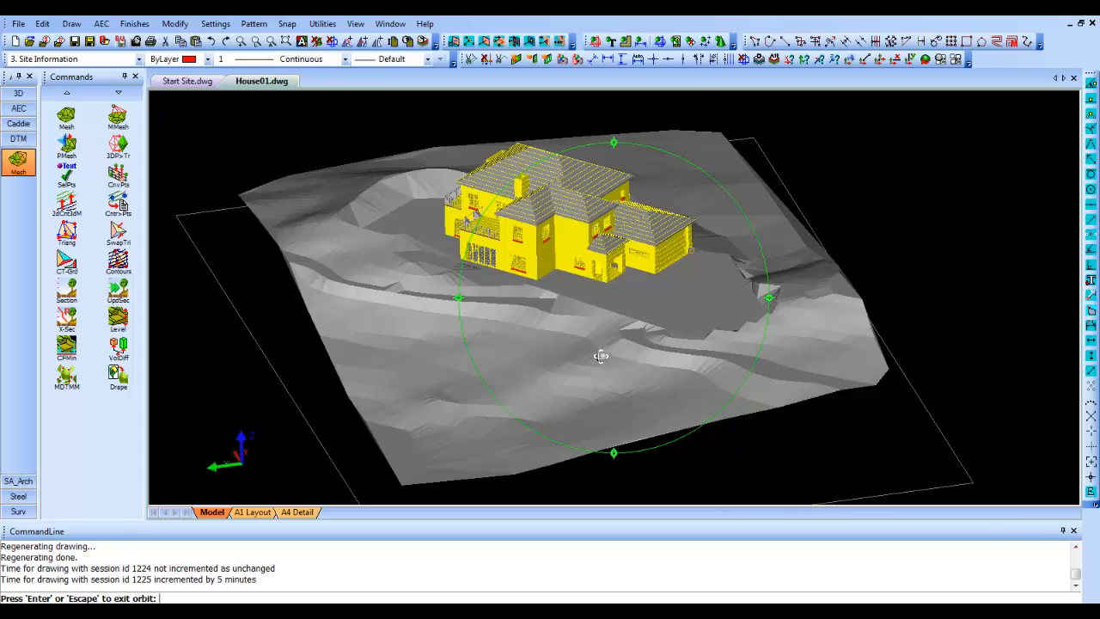
pyautogui.rightClick(628, 398)
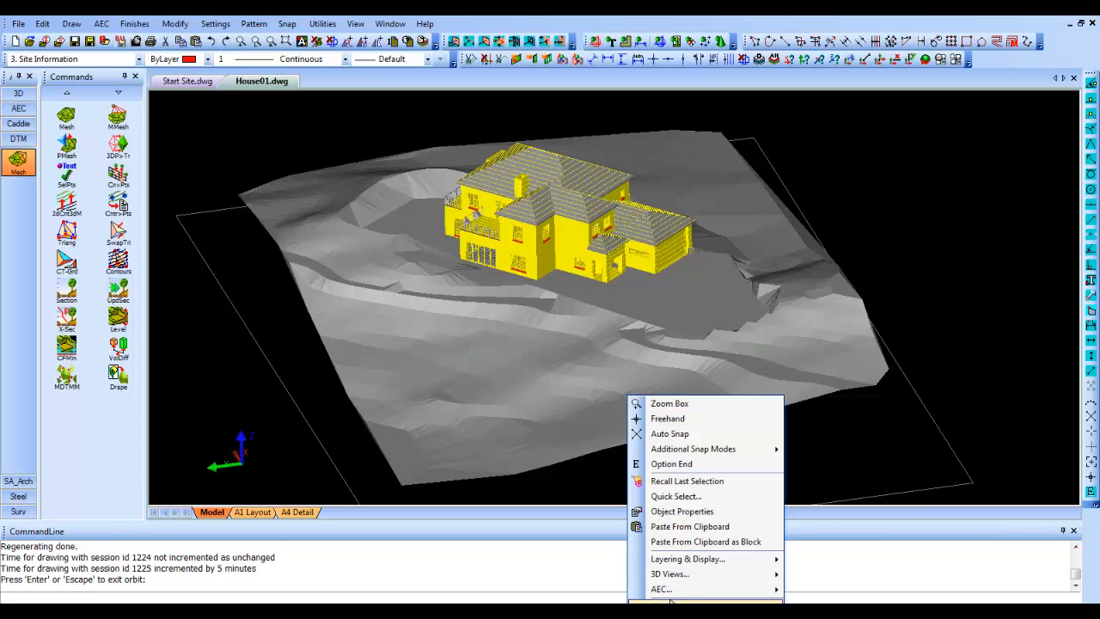
pyautogui.click(577, 370)
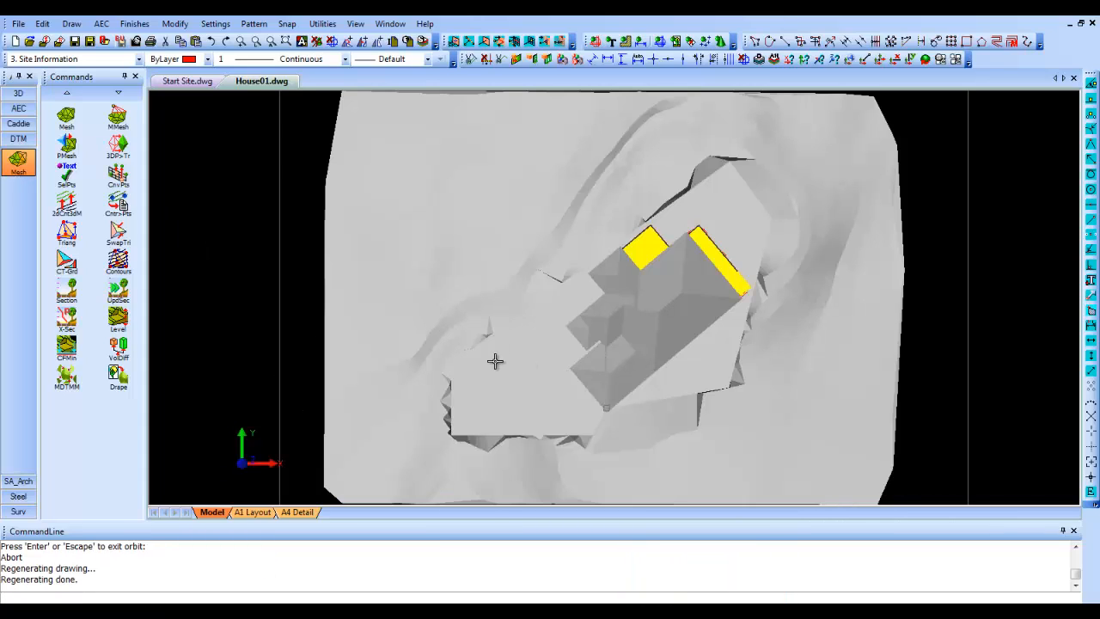
pyautogui.scroll(-1, 493, 361)
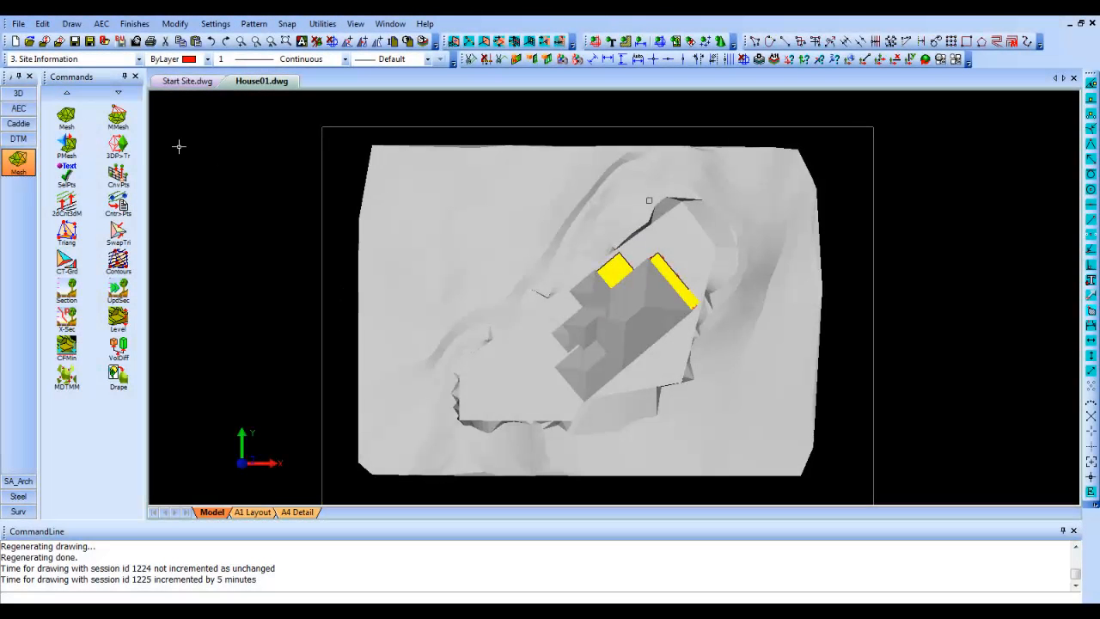
# - Make layer 10. Sections current and place X and Y construction lines crossing at the middle of the house
pyautogui.click(110, 61)
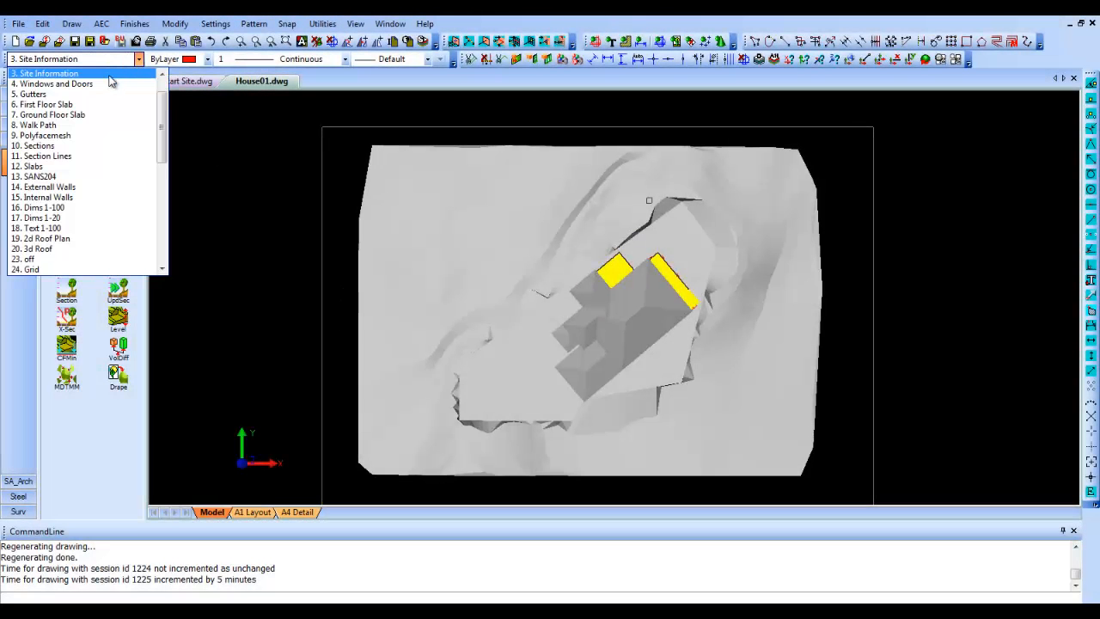
pyautogui.click(94, 146)
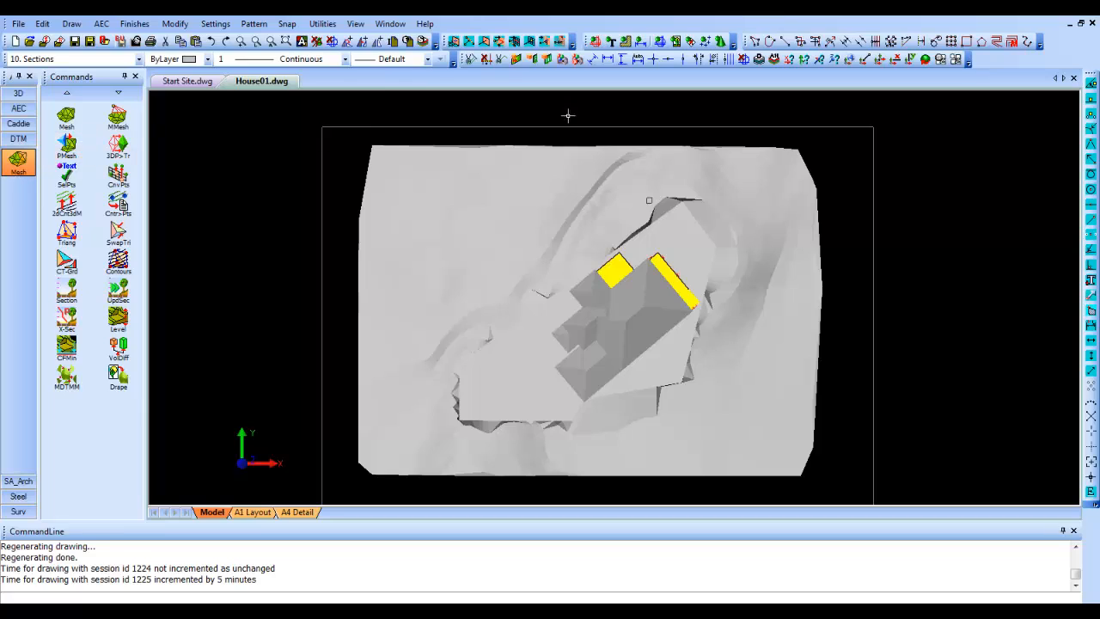
pyautogui.click(652, 59)
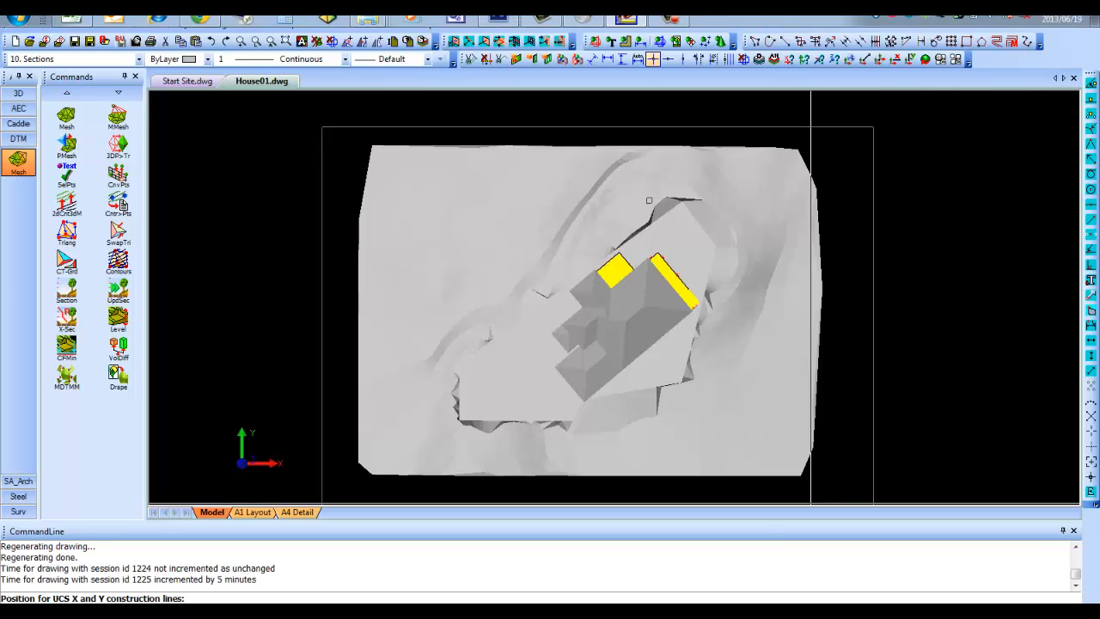
pyautogui.click(628, 316)
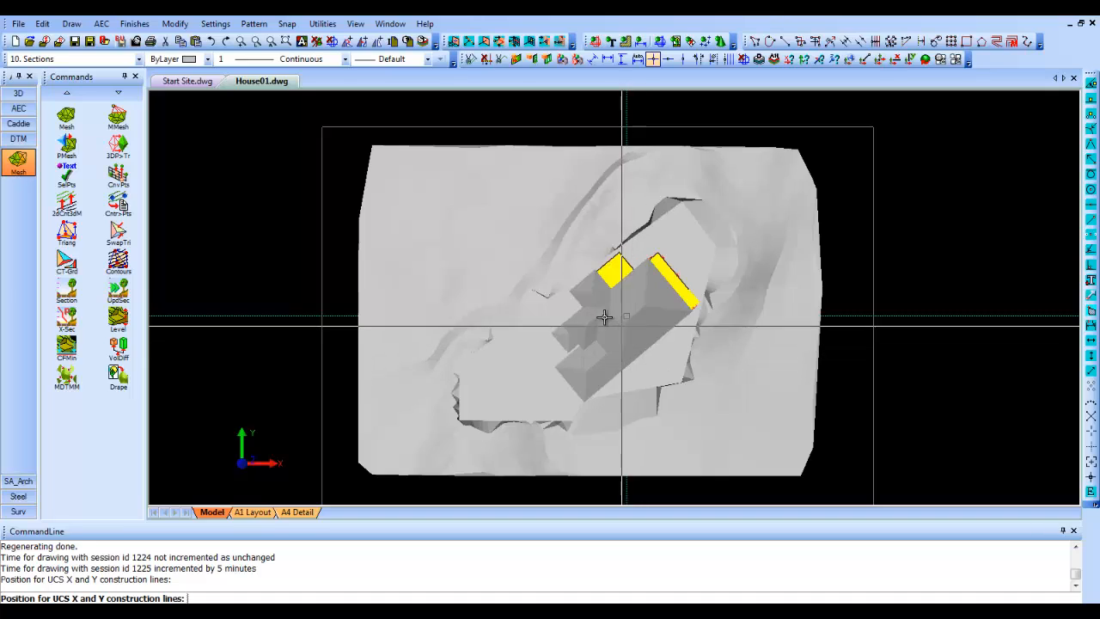
pyautogui.scroll(-2, 464, 273)
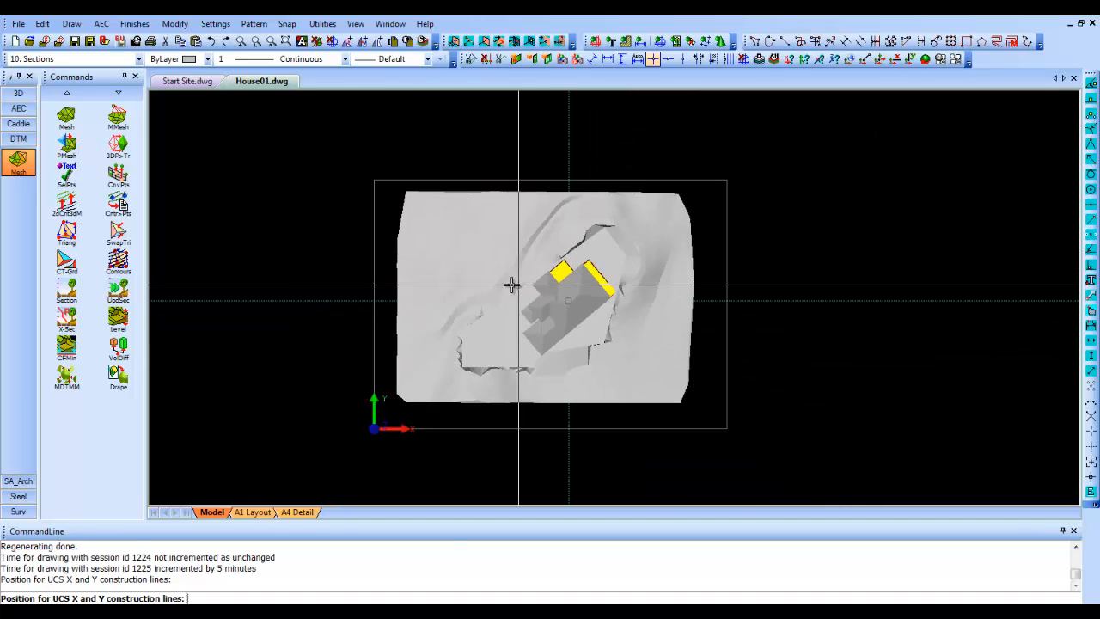
pyautogui.scroll(-3, 449, 287)
pyautogui.moveTo(550, 274); pyautogui.dragTo(490, 287, button='middle')
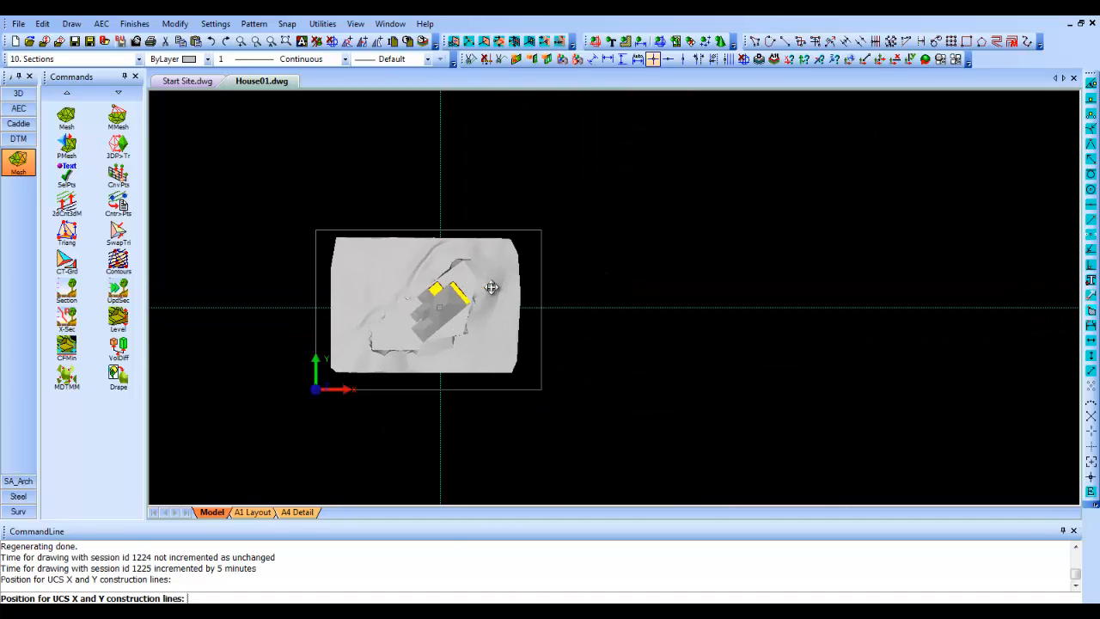
pyautogui.press('Escape')
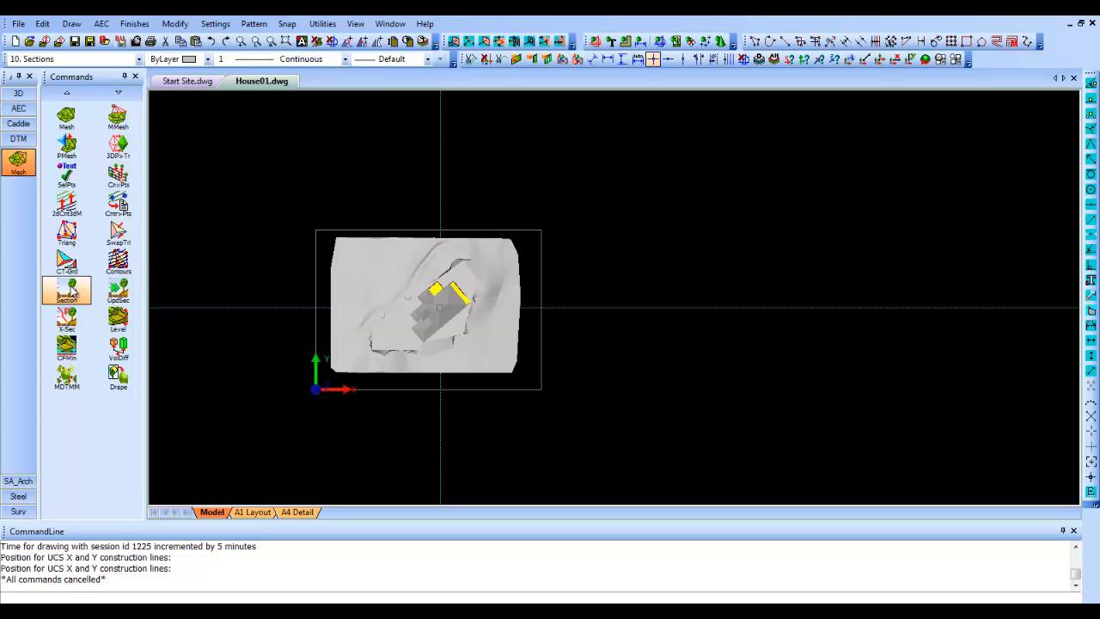
# - Cut a terrain section west to east along the X construction line, with text height 2 at 1:100 and vertical scale 2, placed east of the plan
pyautogui.click(72, 290)
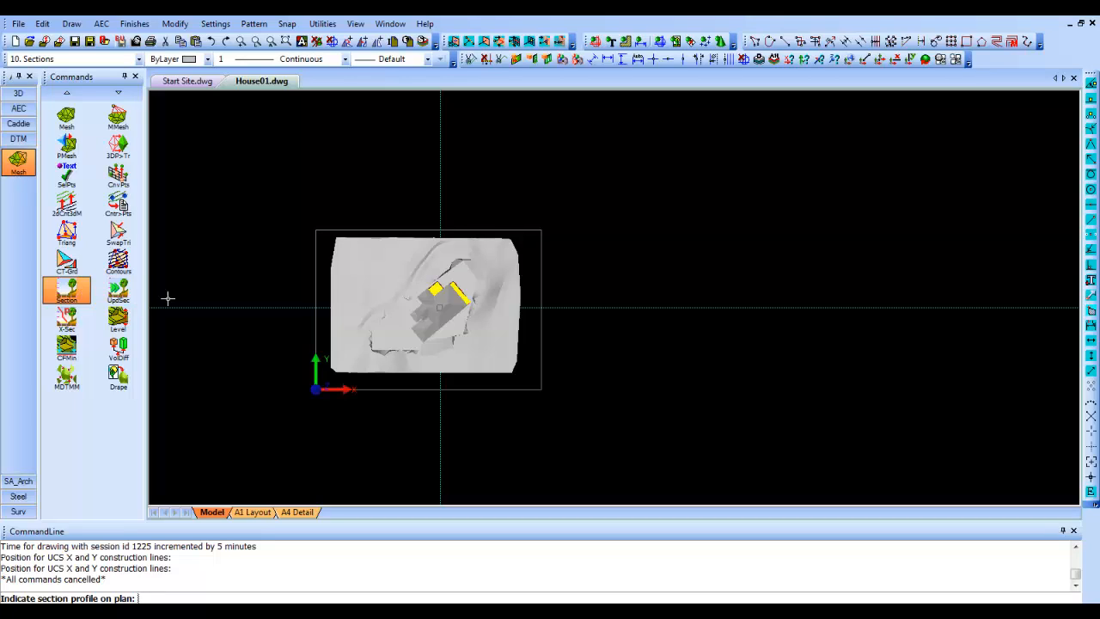
pyautogui.click(302, 307)
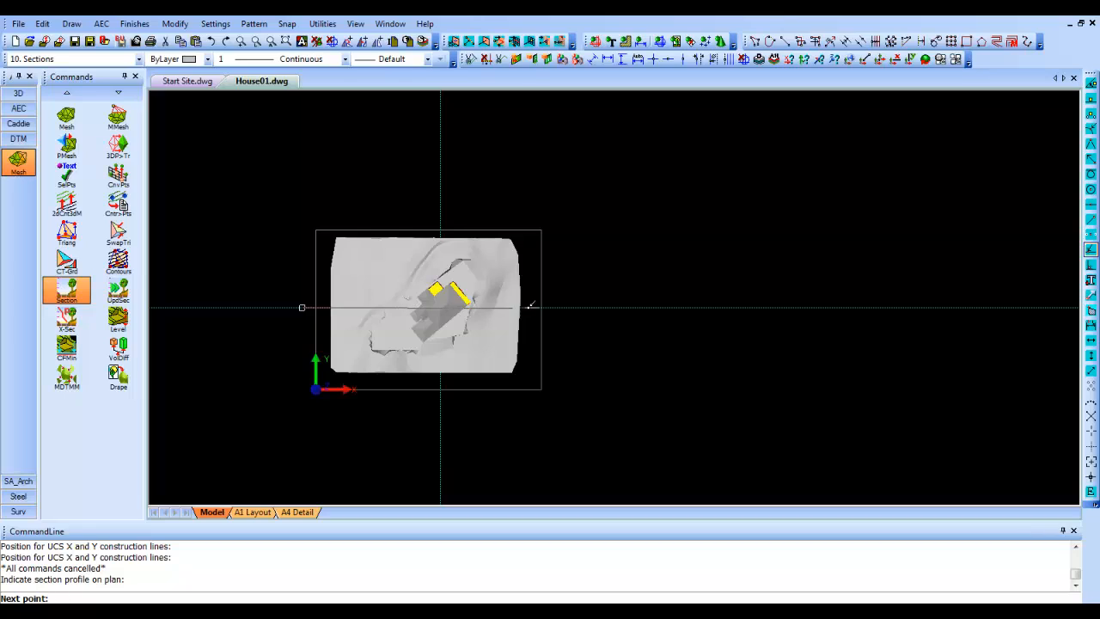
pyautogui.rightClick(566, 304)
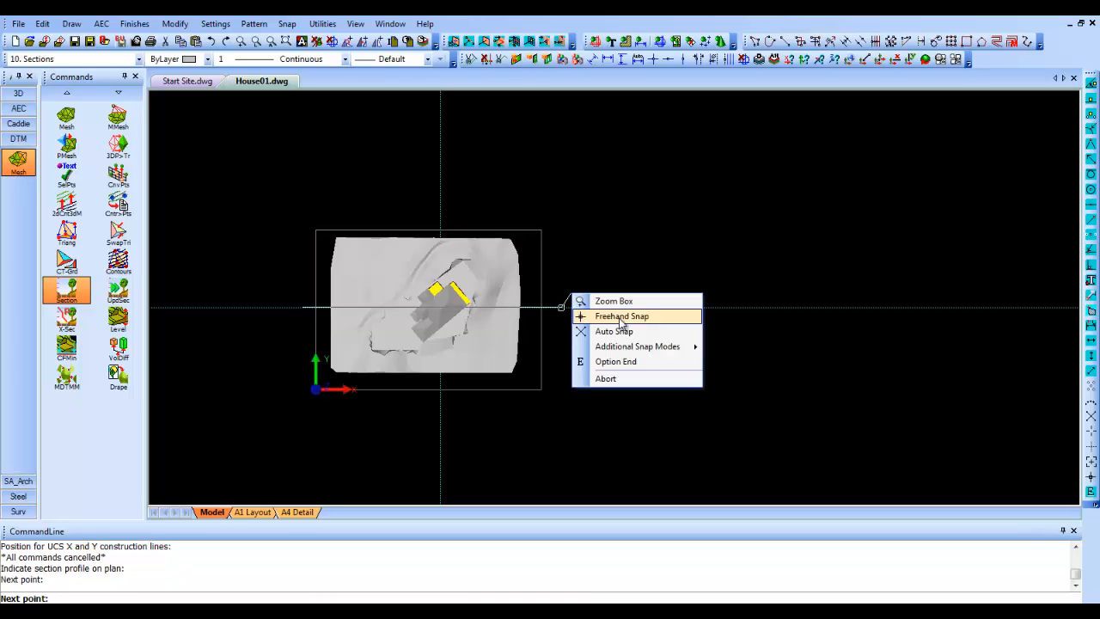
pyautogui.click(610, 362)
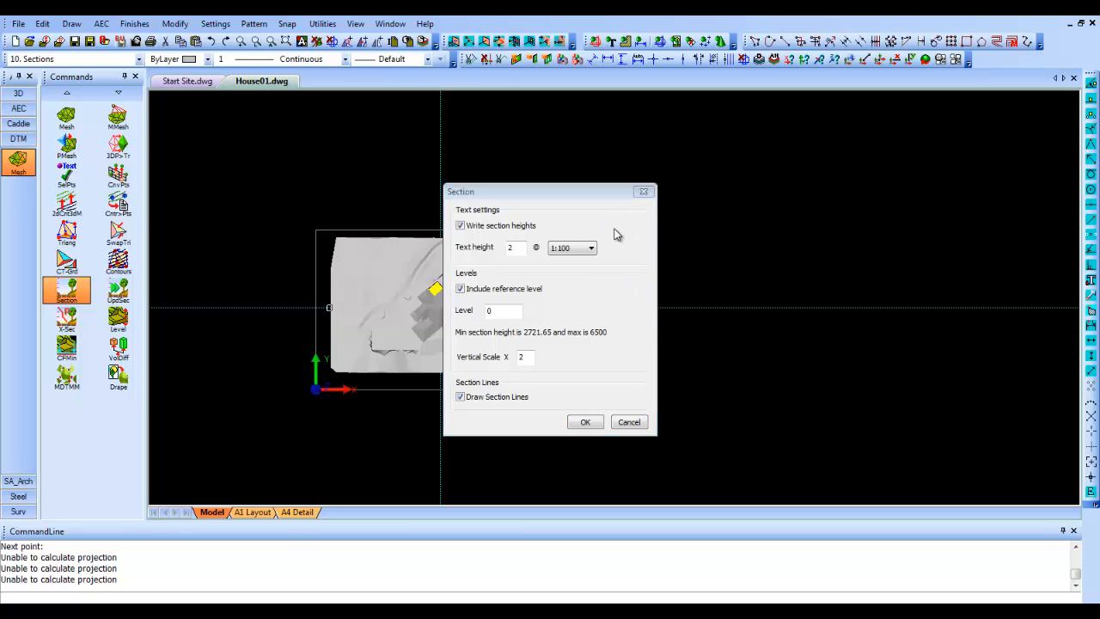
pyautogui.click(584, 421)
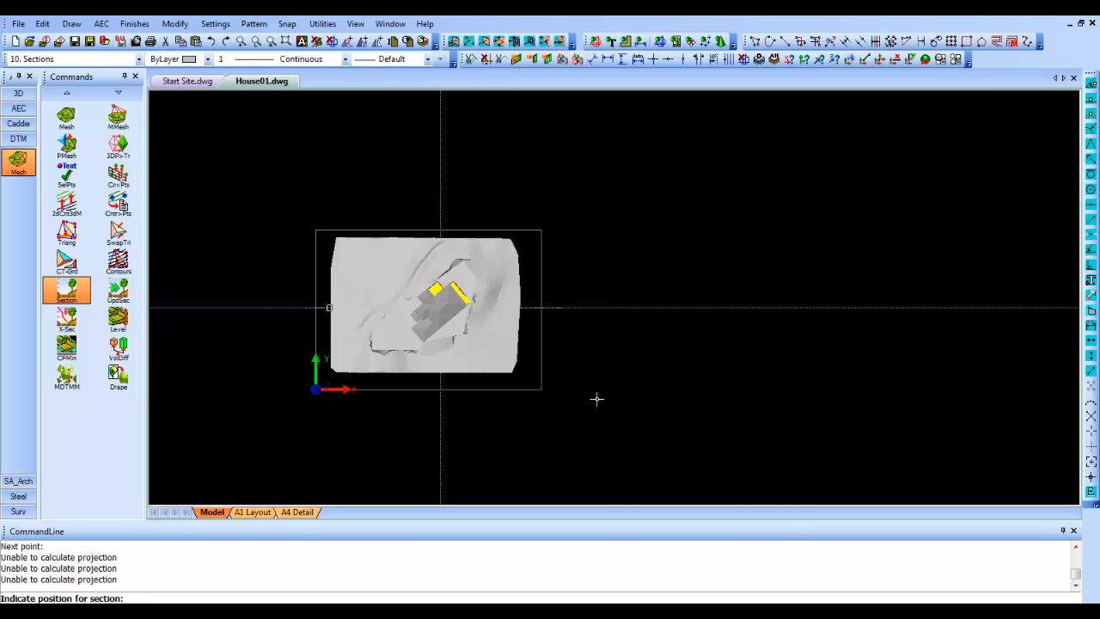
pyautogui.click(596, 242)
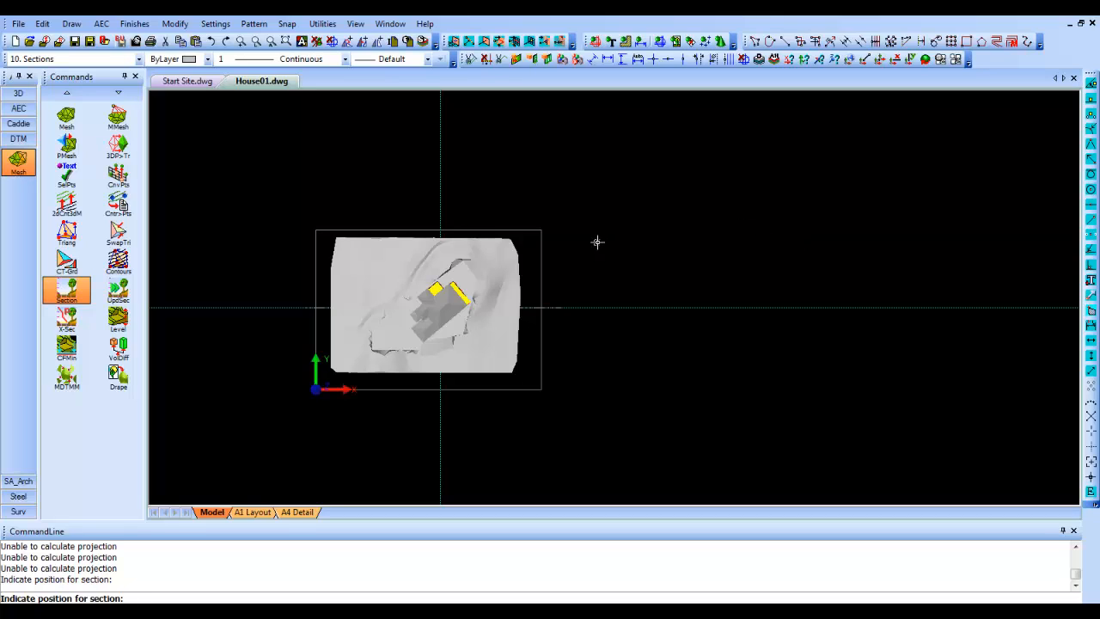
pyautogui.scroll(4, 601, 256)
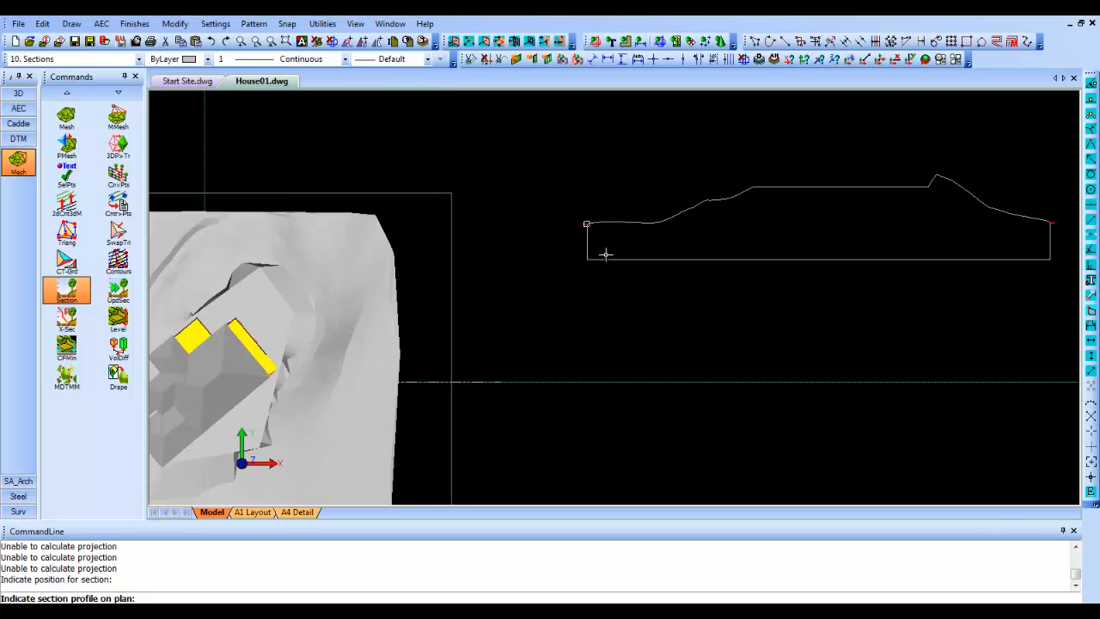
# - Cut a second terrain section north to south along the Y construction line with the same settings, placed below the first profile, and end the command
pyautogui.scroll(-3, 608, 250)
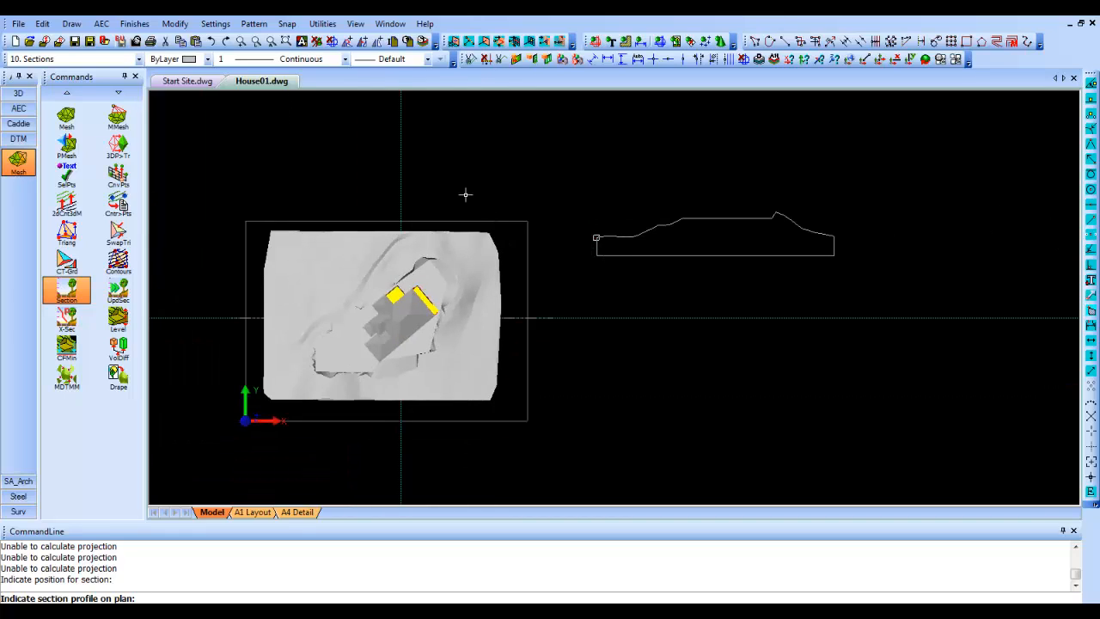
pyautogui.click(400, 201)
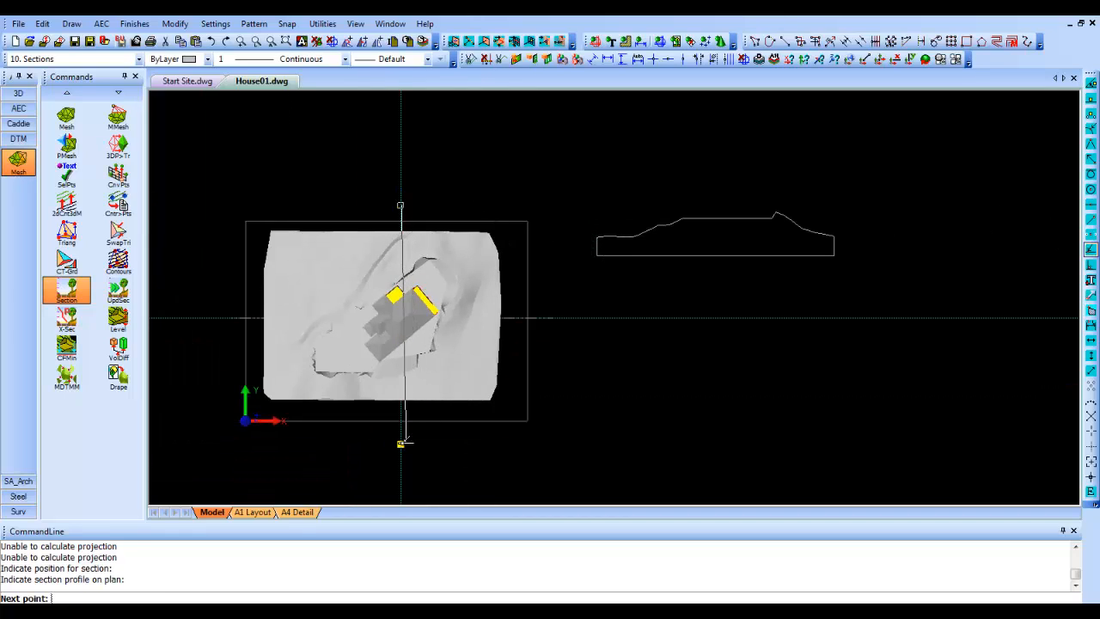
pyautogui.click(402, 443)
pyautogui.rightClick(415, 433)
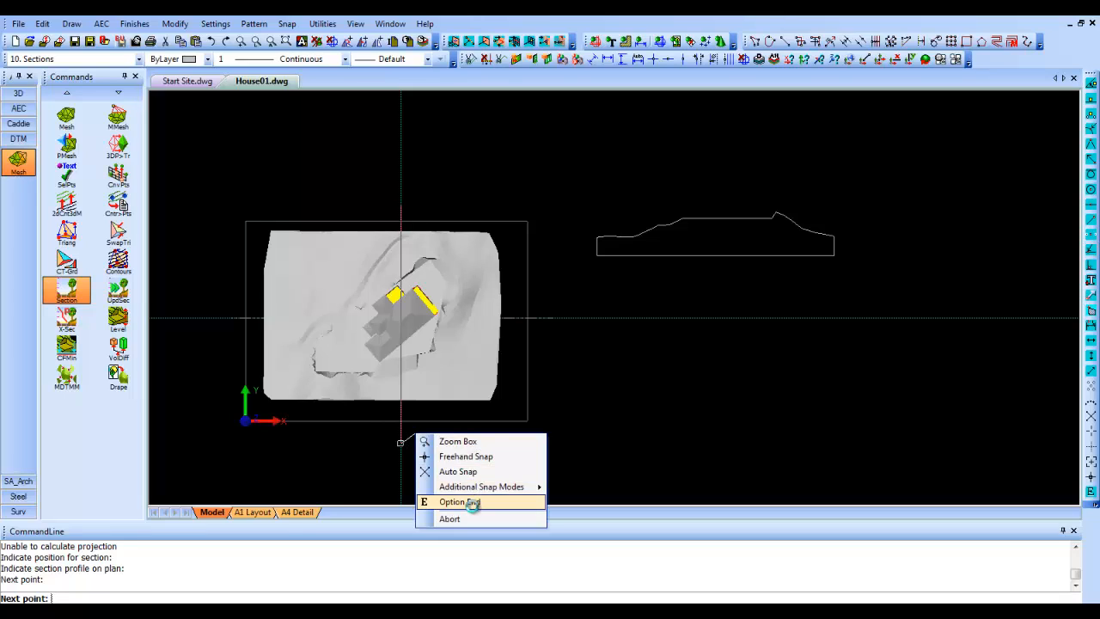
pyautogui.click(471, 502)
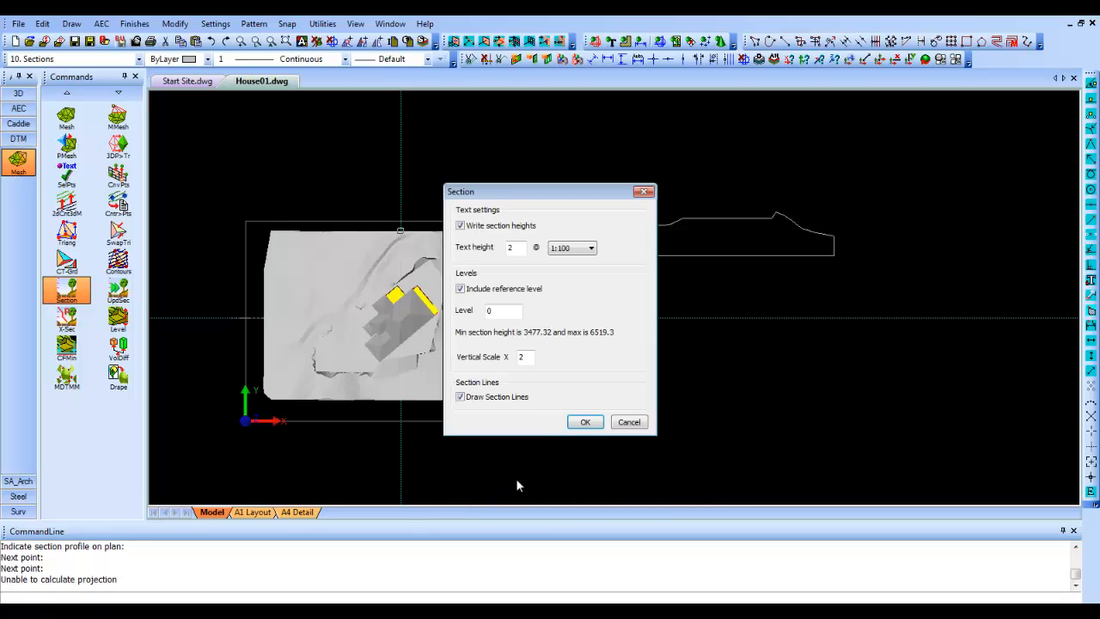
pyautogui.click(584, 422)
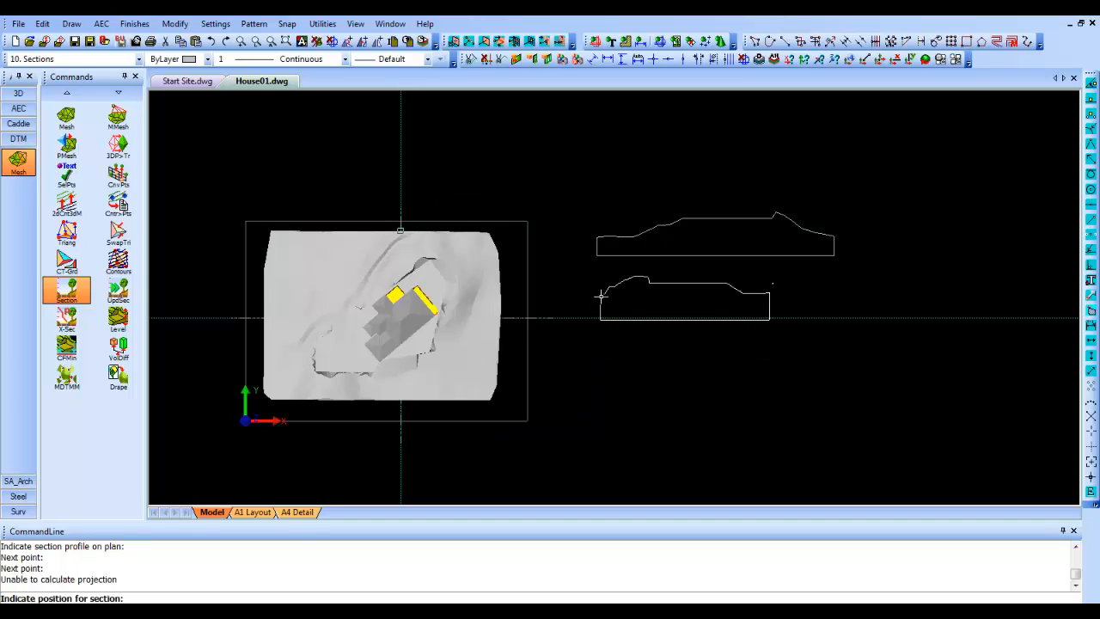
pyautogui.click(603, 344)
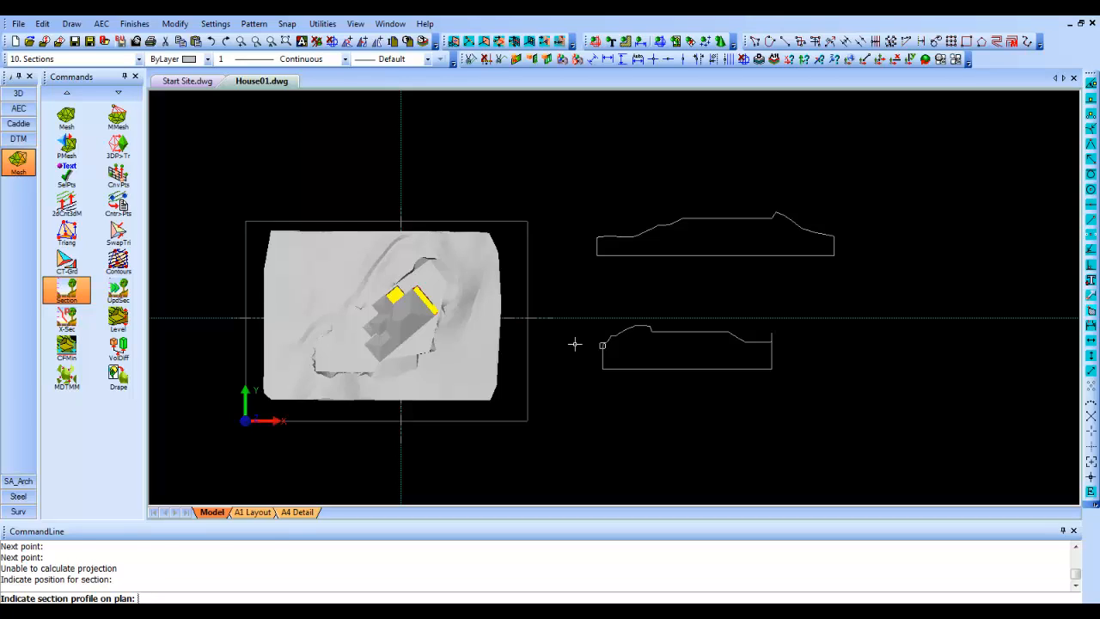
pyautogui.press('Escape')
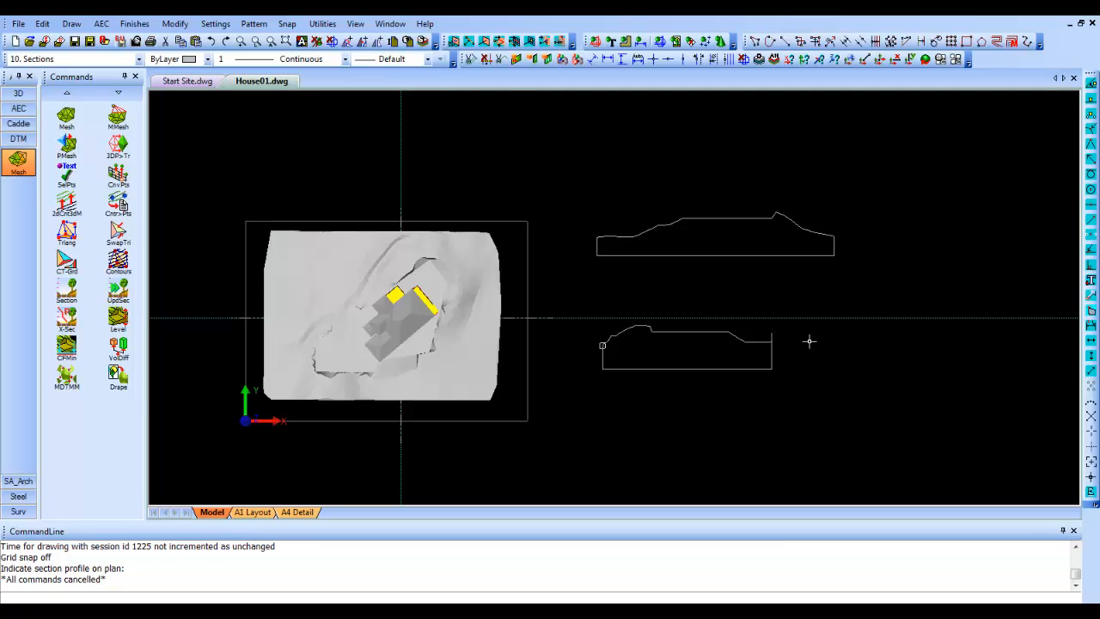
# - Create a quick vertical section of house and terrain along the X construction line, looking north past the terrain edge, placed beside the upper terrain profile
pyautogui.moveTo(808, 341); pyautogui.dragTo(734, 341, button='middle')
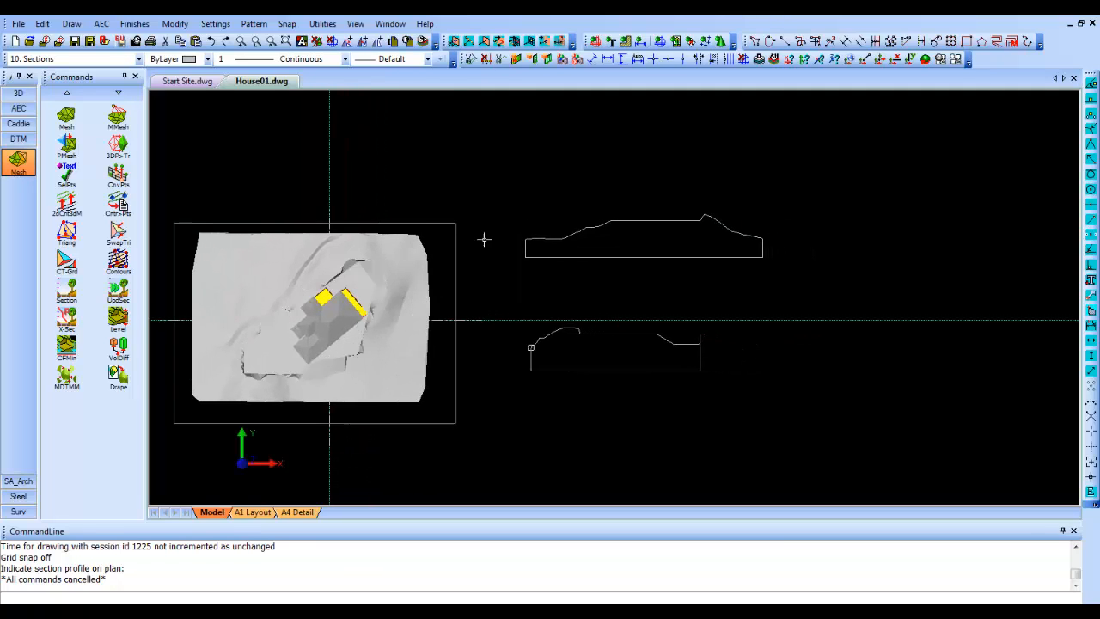
pyautogui.click(24, 110)
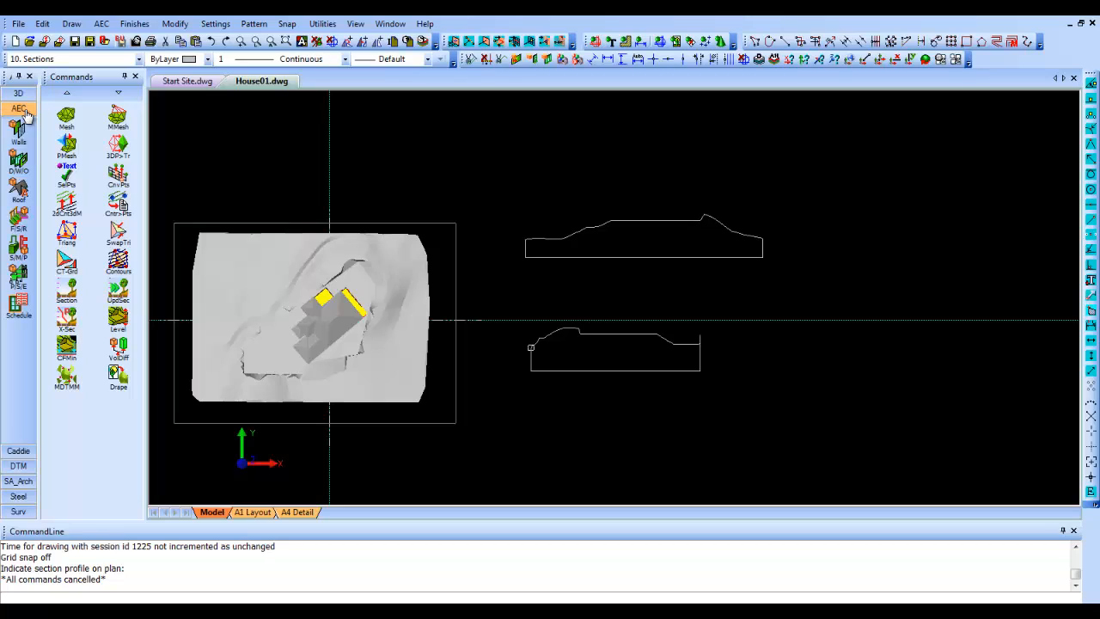
pyautogui.click(15, 276)
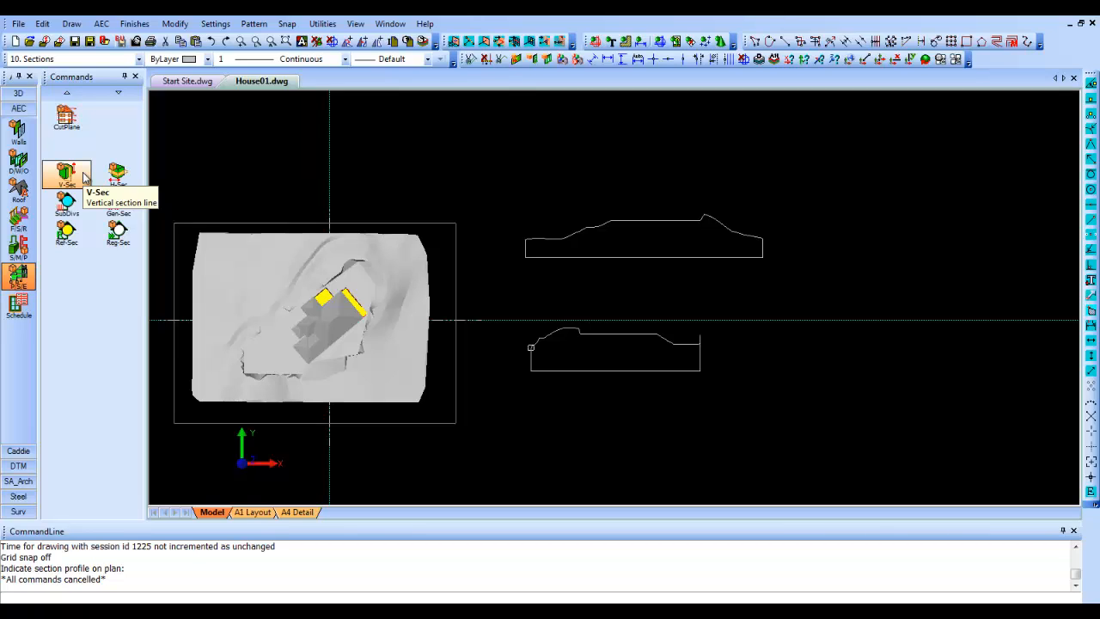
pyautogui.click(85, 177)
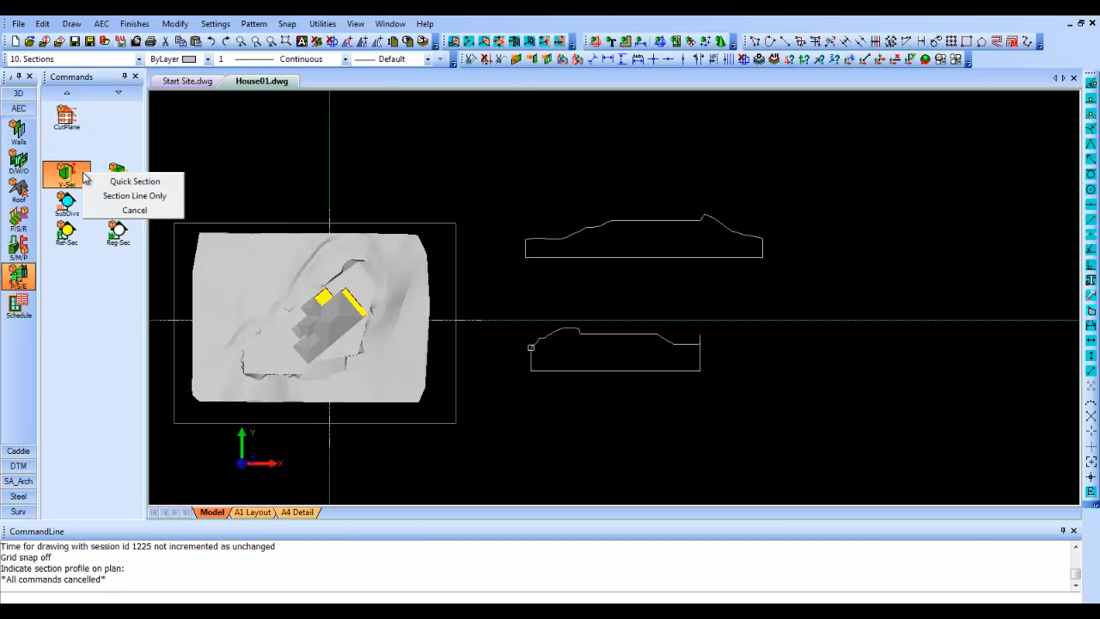
pyautogui.click(140, 181)
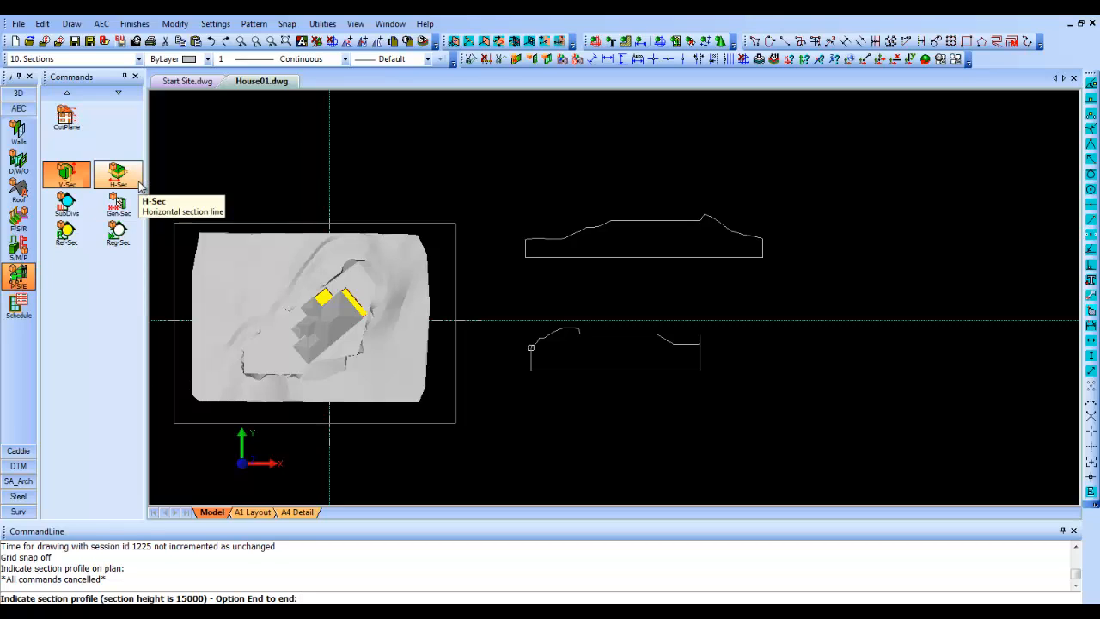
pyautogui.click(157, 318)
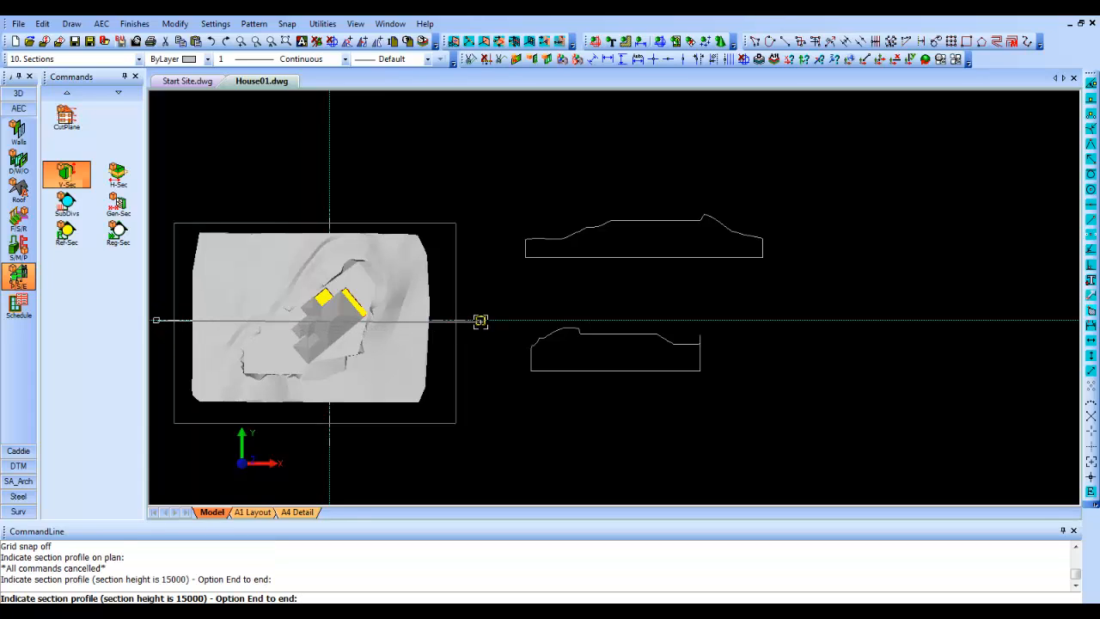
pyautogui.click(480, 321)
pyautogui.rightClick(496, 300)
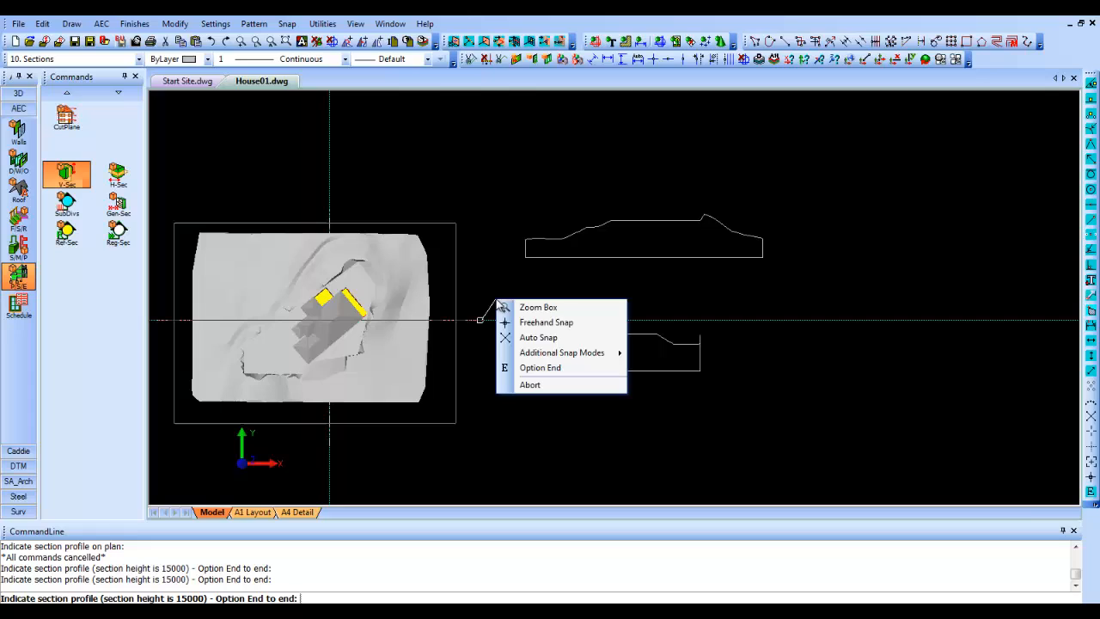
pyautogui.click(538, 367)
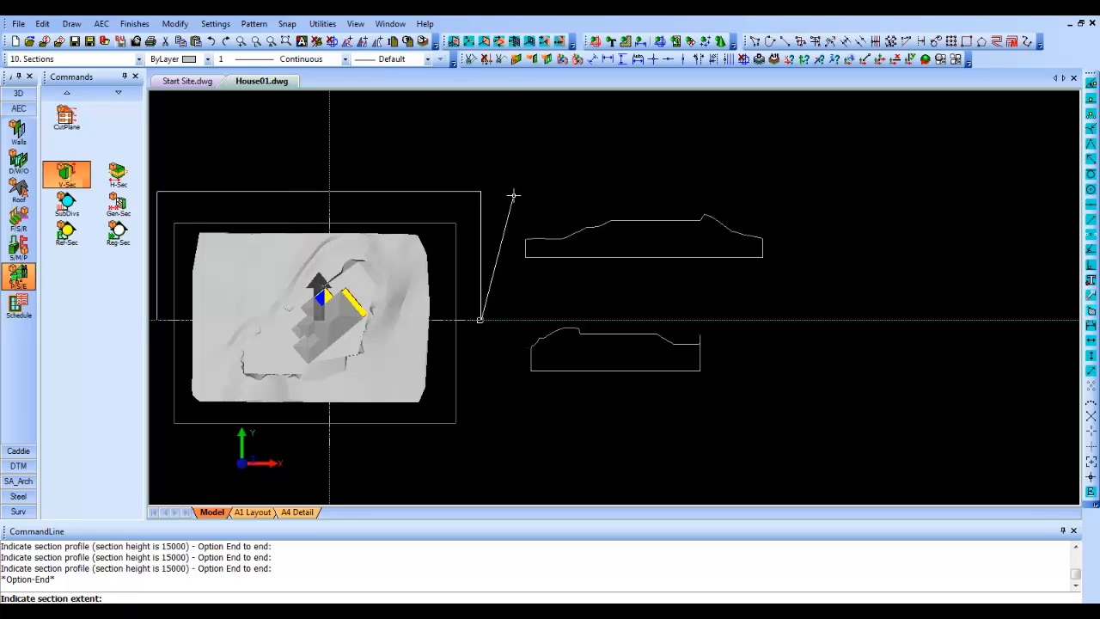
pyautogui.click(513, 196)
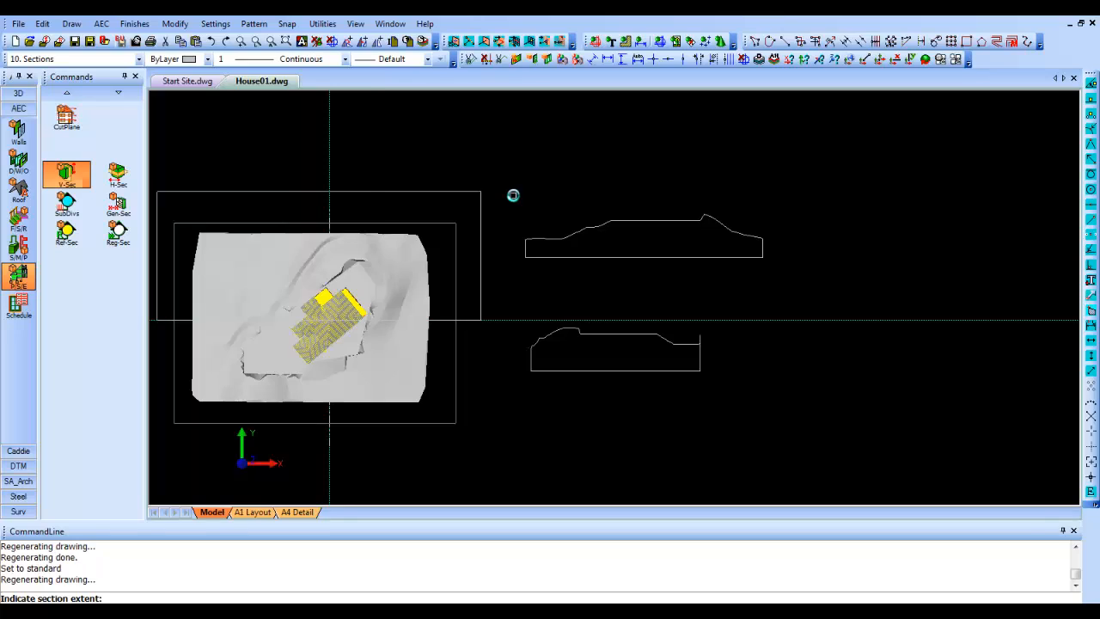
pyautogui.click(785, 257)
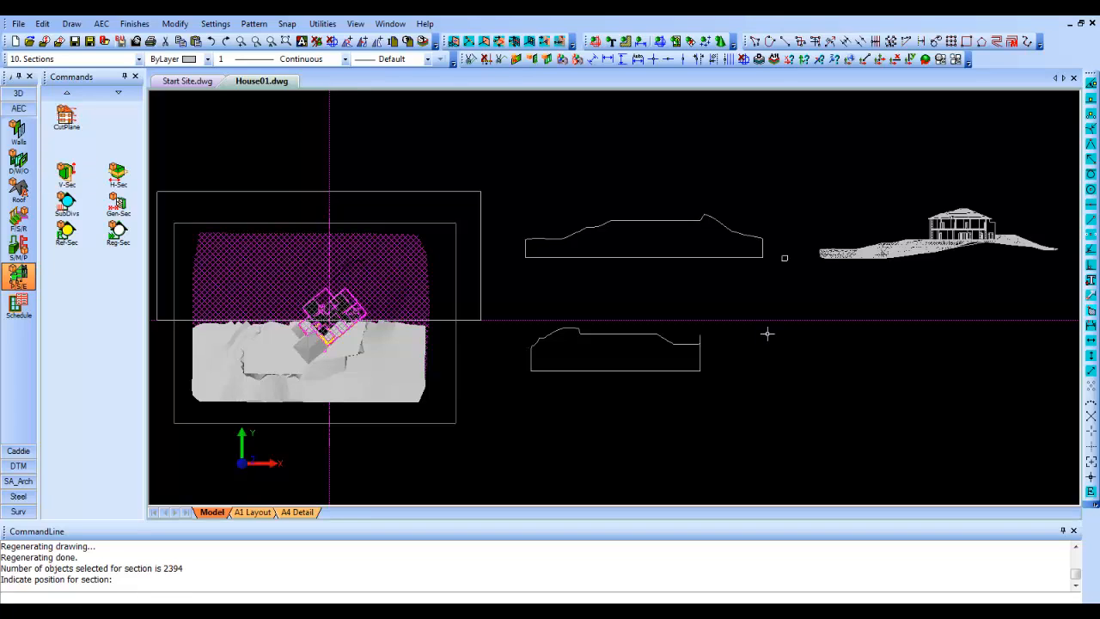
# - Create another quick vertical section along the Y construction line, looking east past the terrain edge, placed below the first house section
pyautogui.rightClick(440, 191)
pyautogui.click(469, 200)
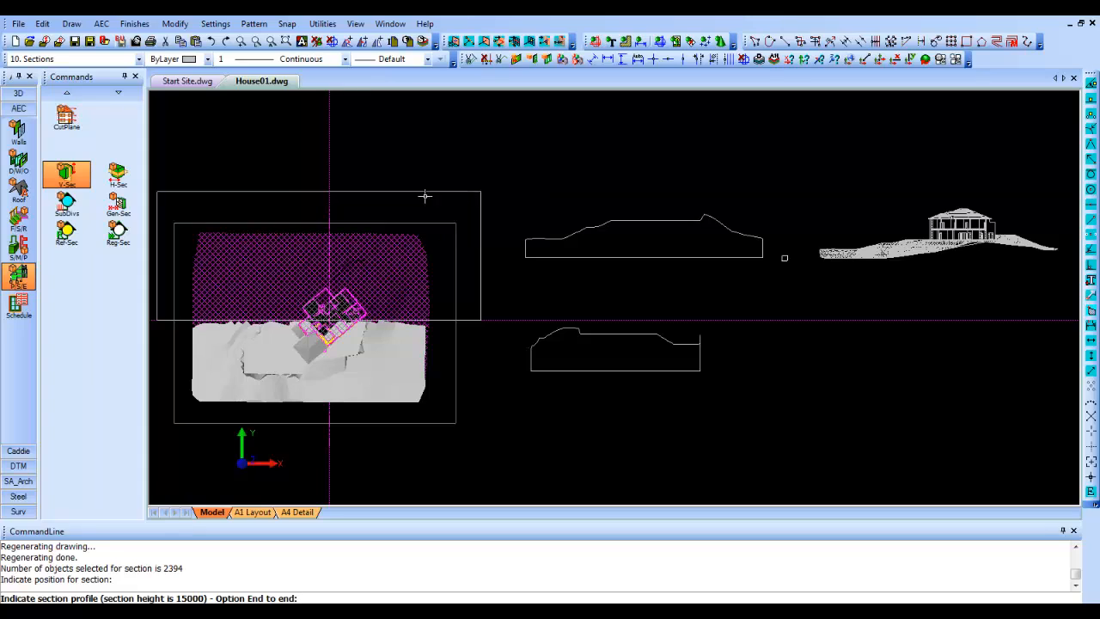
pyautogui.click(331, 205)
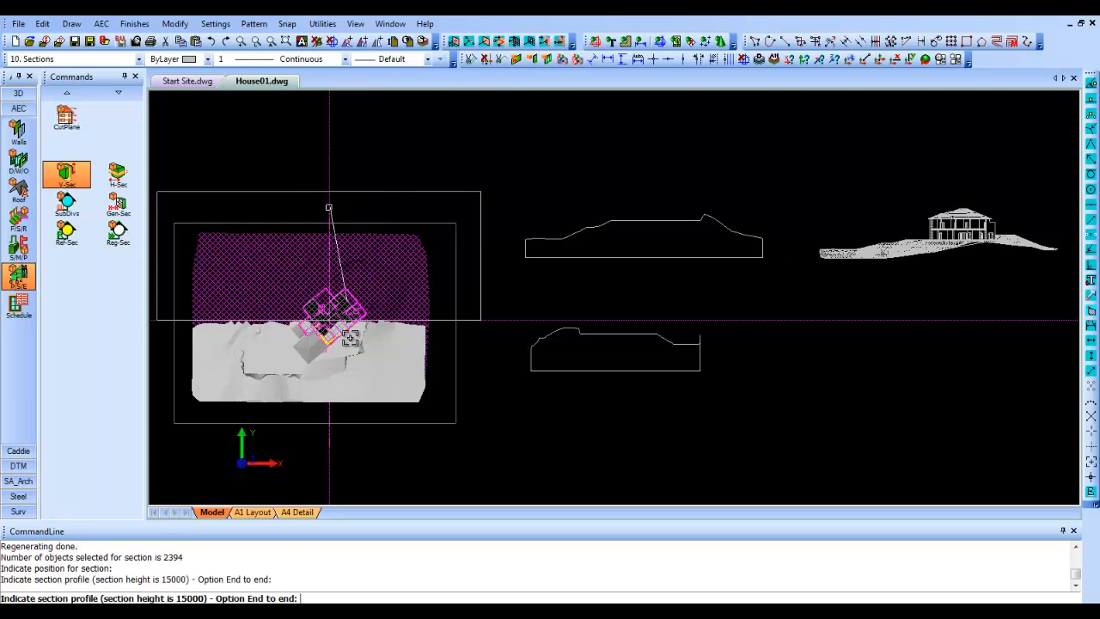
pyautogui.click(331, 445)
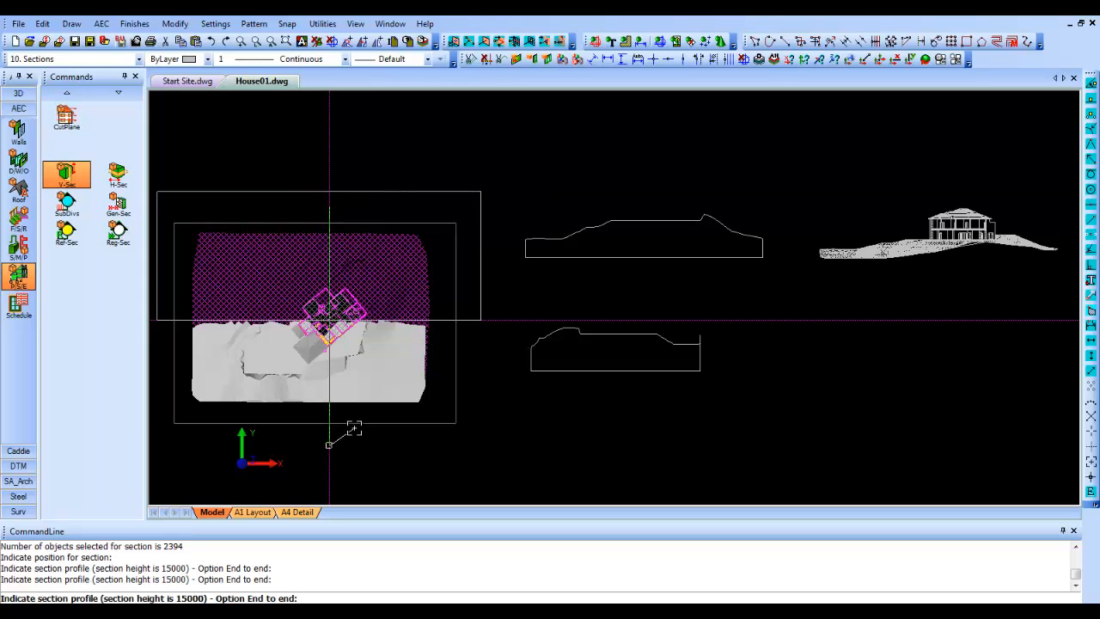
pyautogui.rightClick(353, 429)
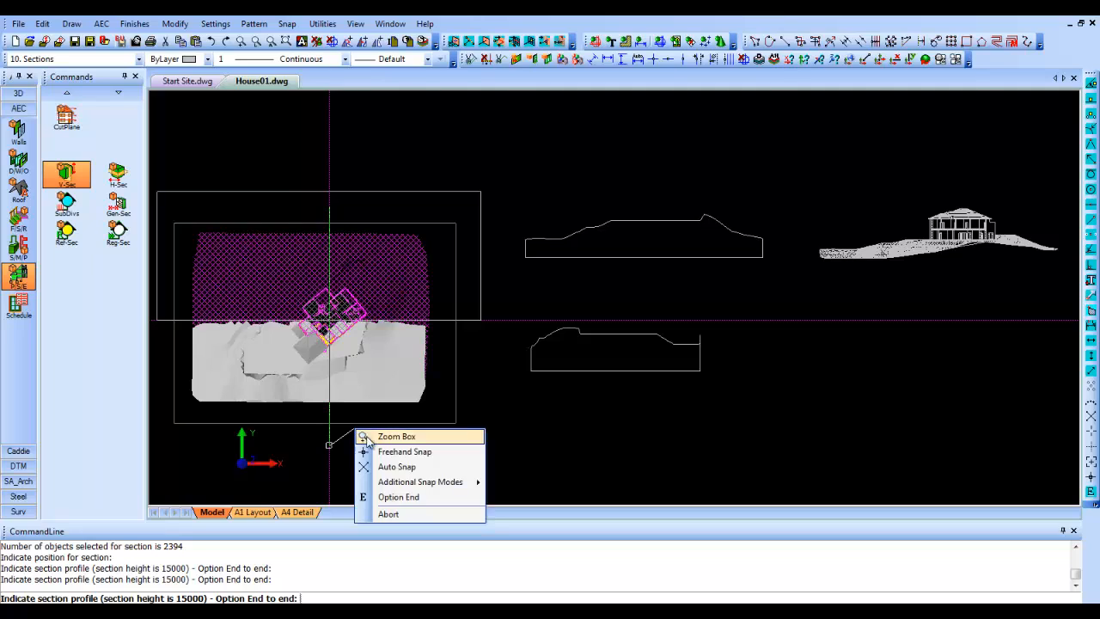
pyautogui.click(401, 498)
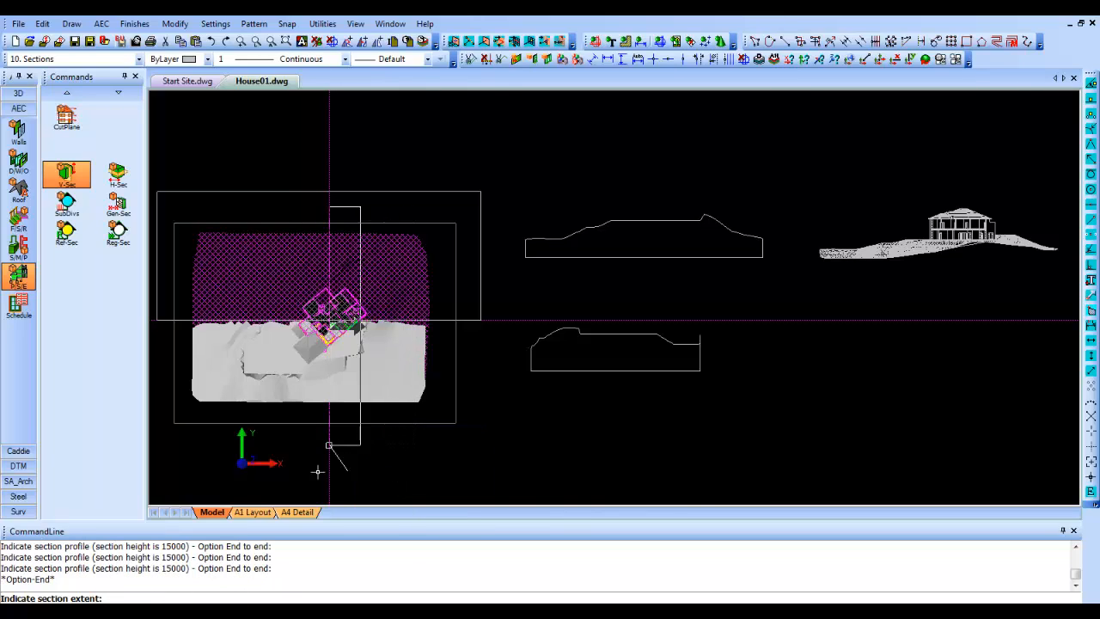
pyautogui.click(461, 464)
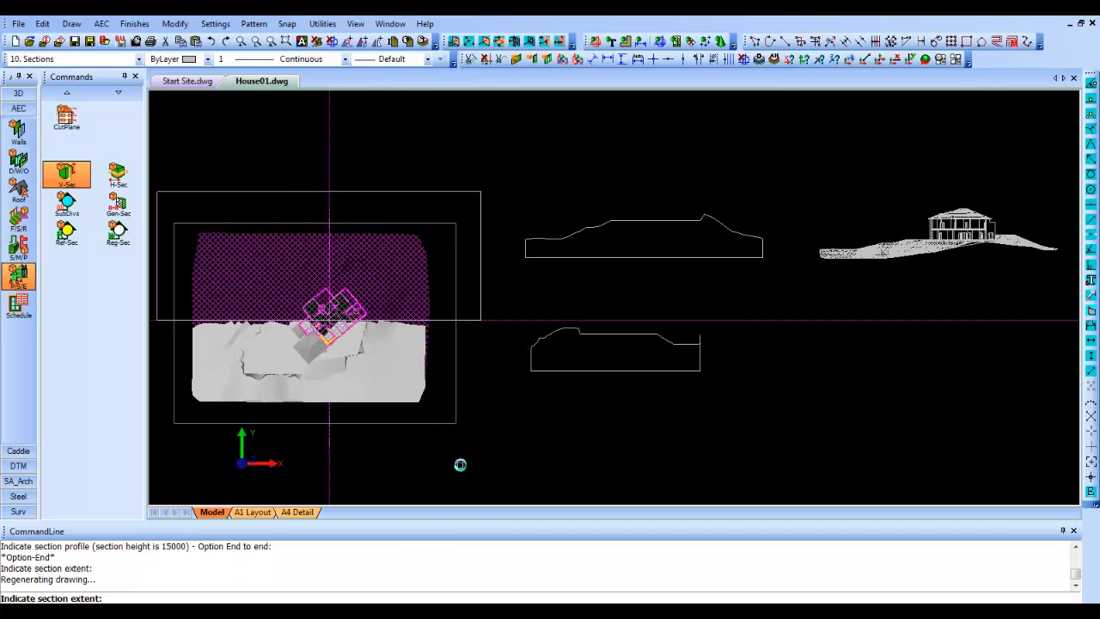
pyautogui.click(830, 374)
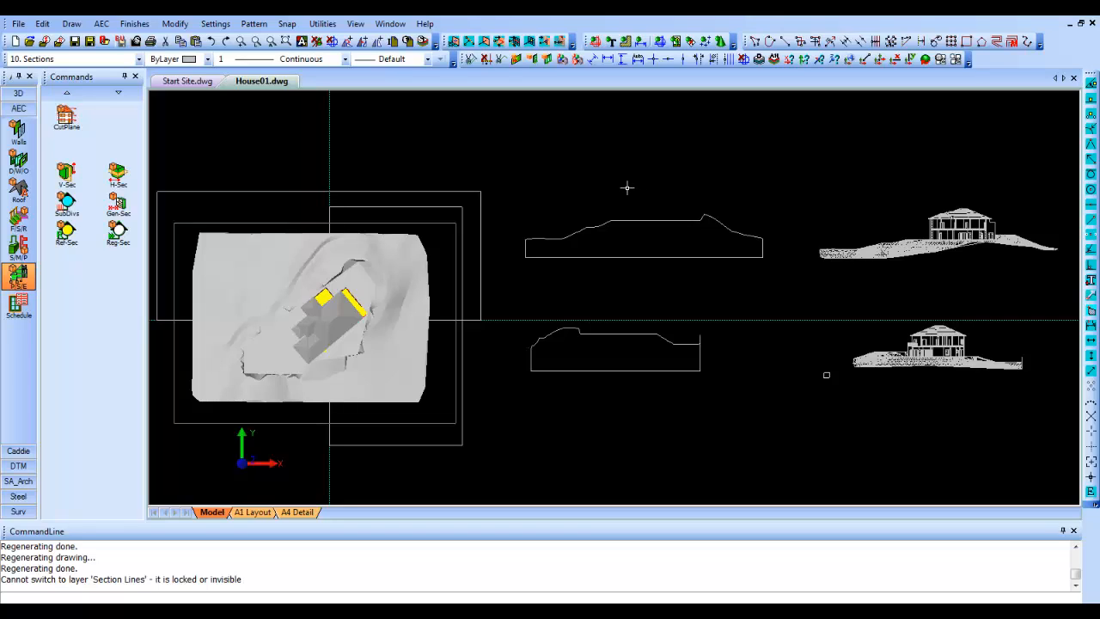
# - Make the New Contours layer the current layer
pyautogui.click(138, 58)
pyautogui.scroll(-2, 167, 163)
pyautogui.scroll(-5, 166, 164)
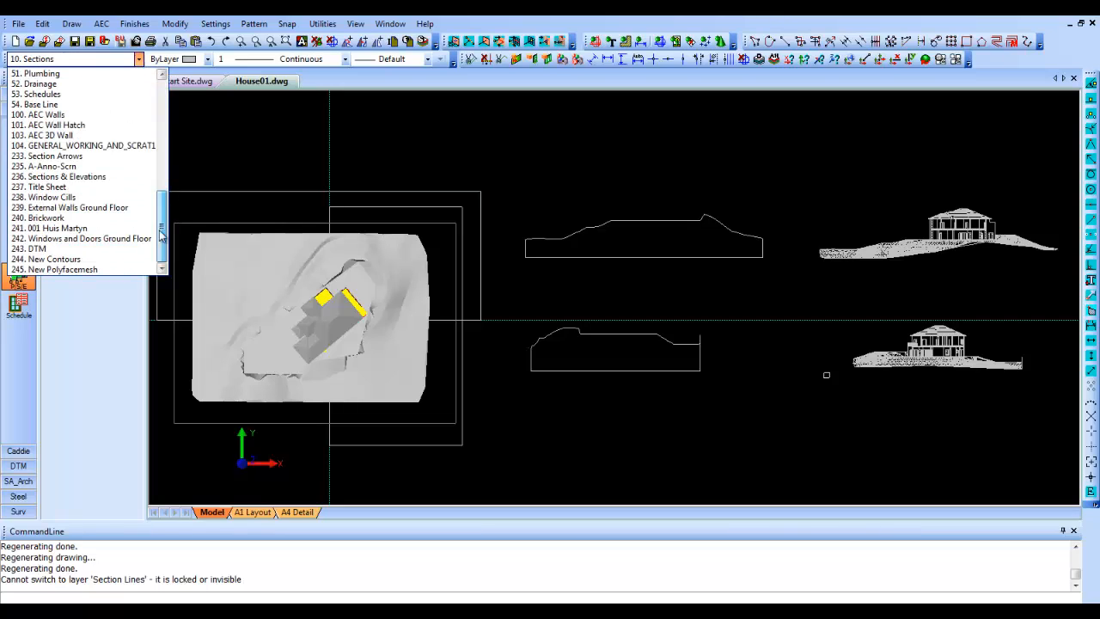
pyautogui.click(120, 261)
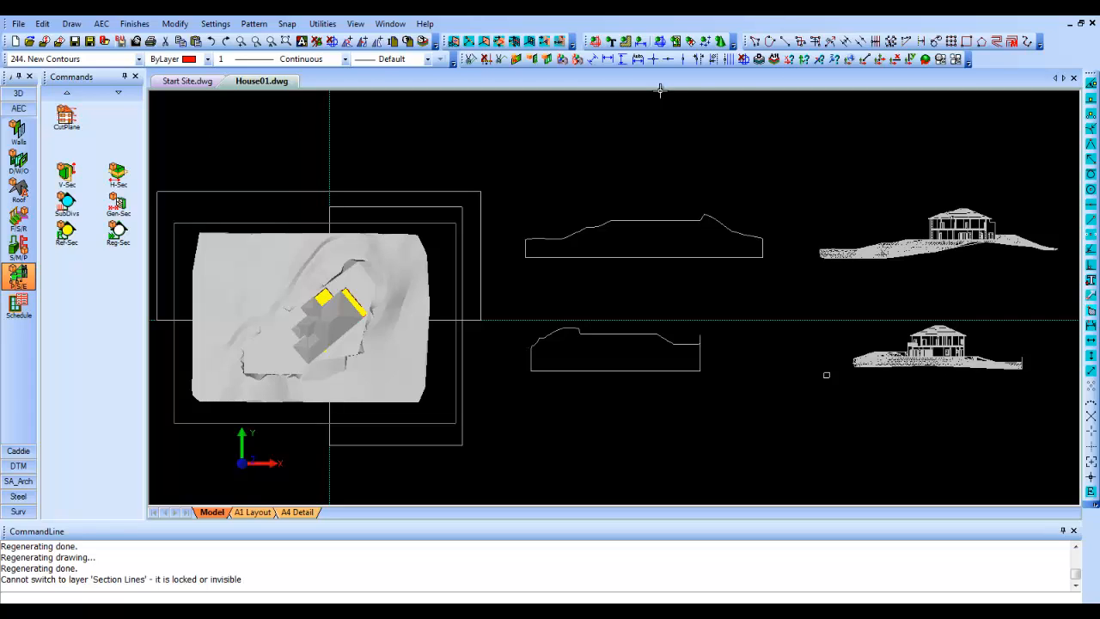
# - Limit the layer display to the DTM and New Contours layers
pyautogui.click(759, 59)
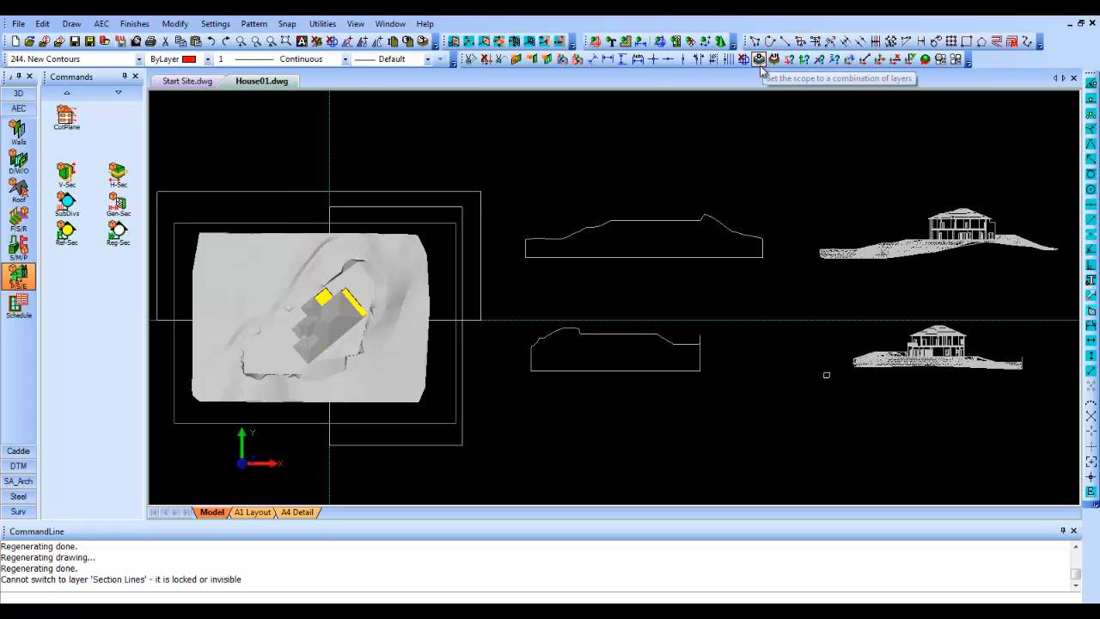
pyautogui.scroll(-1, 1046, 226)
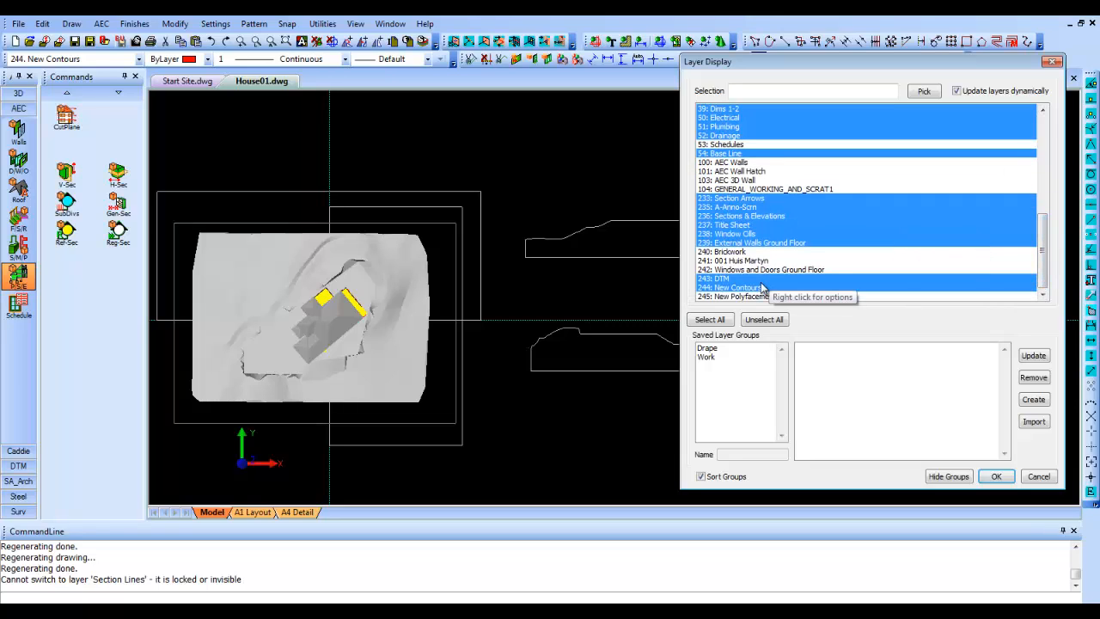
pyautogui.moveTo(760, 281); pyautogui.dragTo(762, 288)
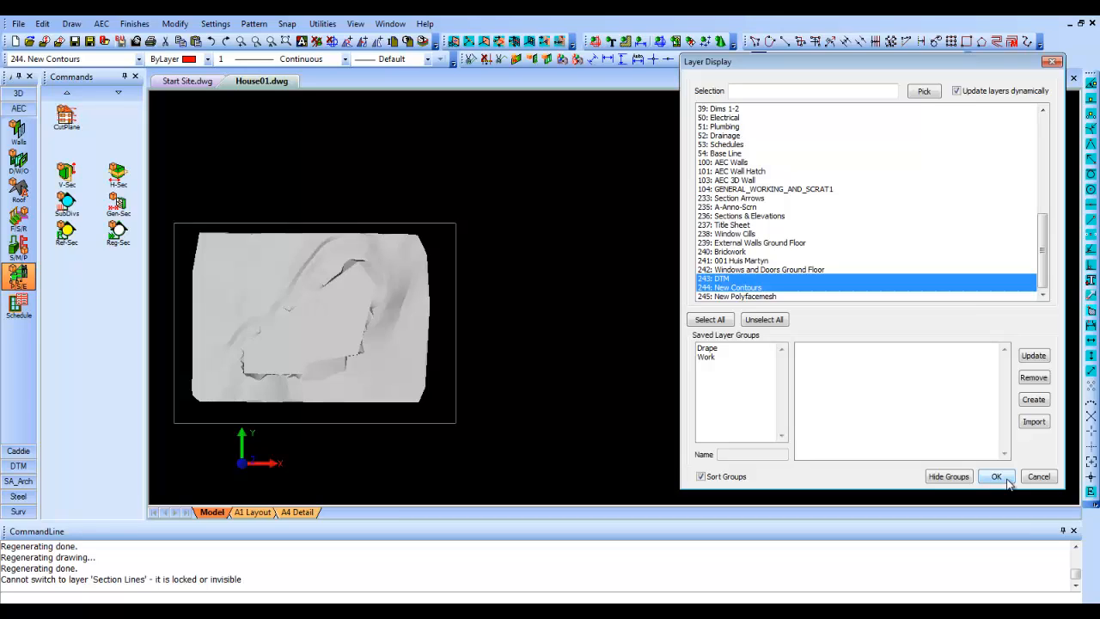
pyautogui.click(997, 476)
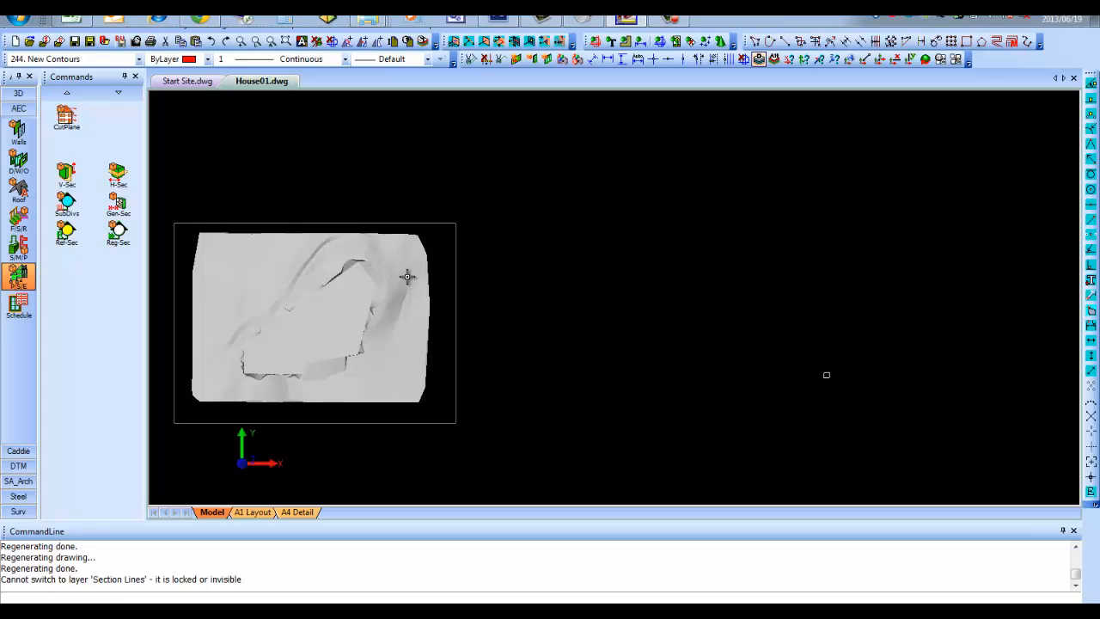
# - Merge all the terrain meshes in the site plan into a single polyface mesh on the New Contours layer
pyautogui.click(23, 464)
pyautogui.click(18, 162)
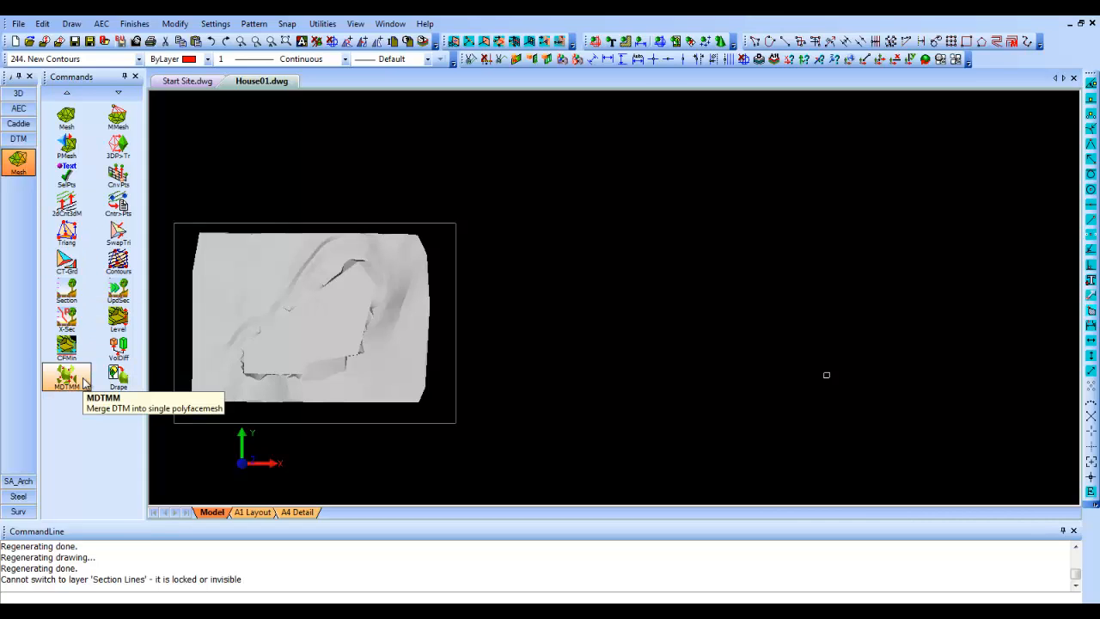
pyautogui.click(84, 384)
pyautogui.click(167, 456)
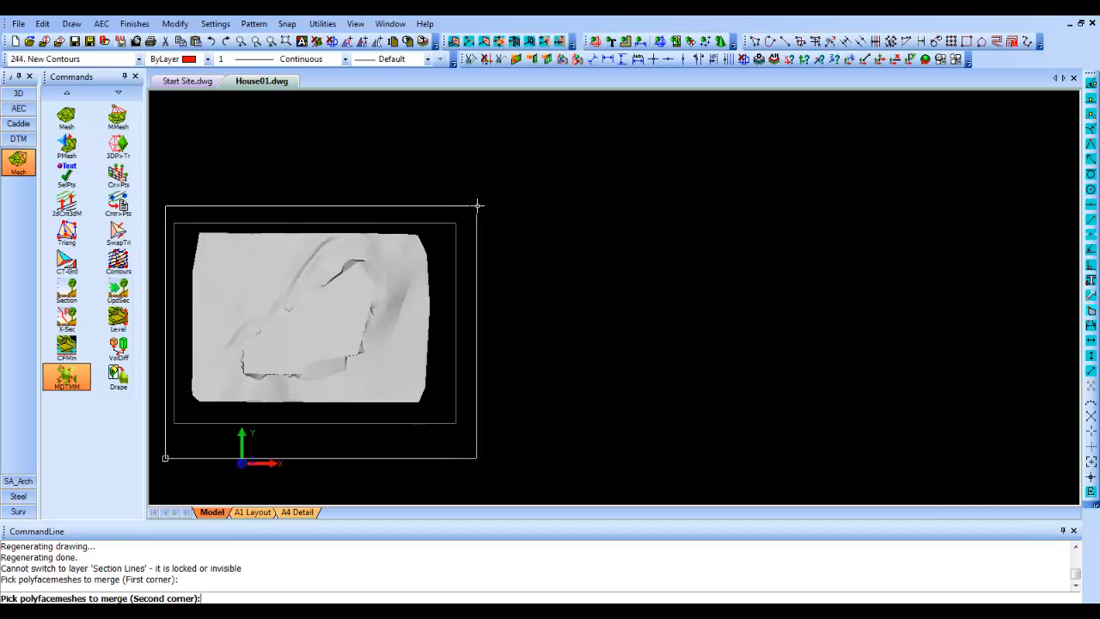
pyautogui.click(478, 204)
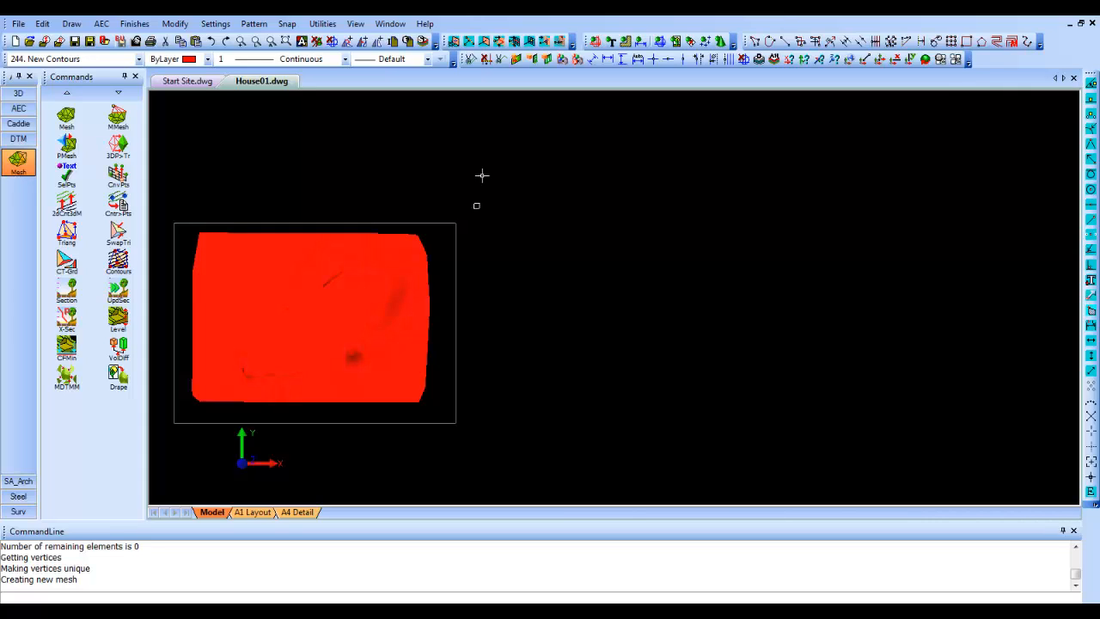
# - Hide the DTM layer so that only the New Contours layer is displayed
pyautogui.click(760, 59)
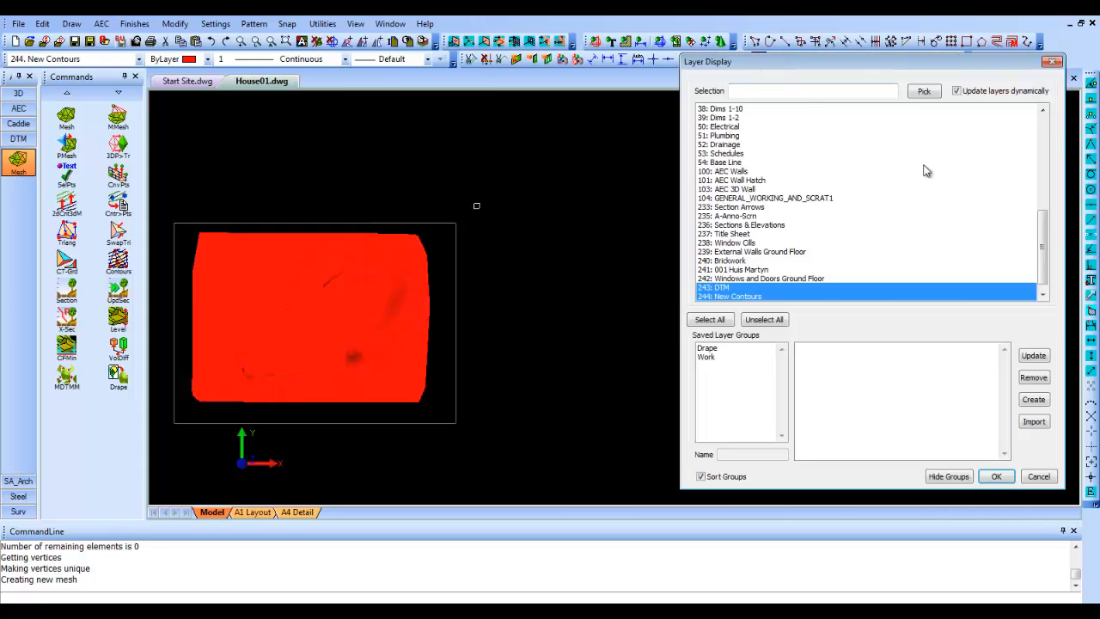
pyautogui.keyDown('ctrl'); pyautogui.click(733, 289); pyautogui.keyUp('ctrl')
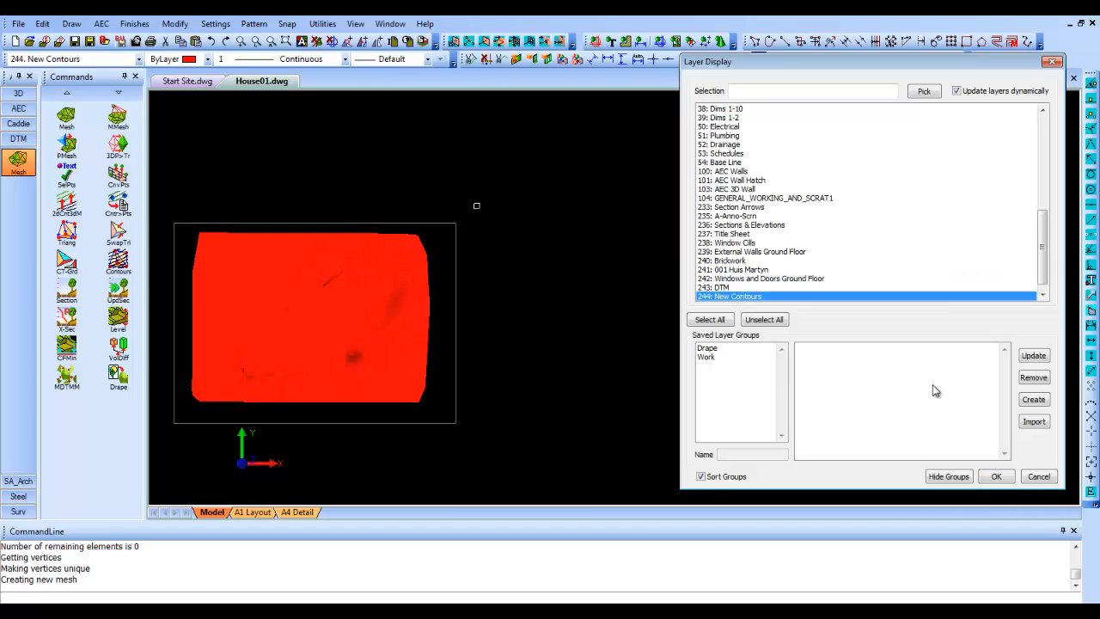
pyautogui.click(998, 477)
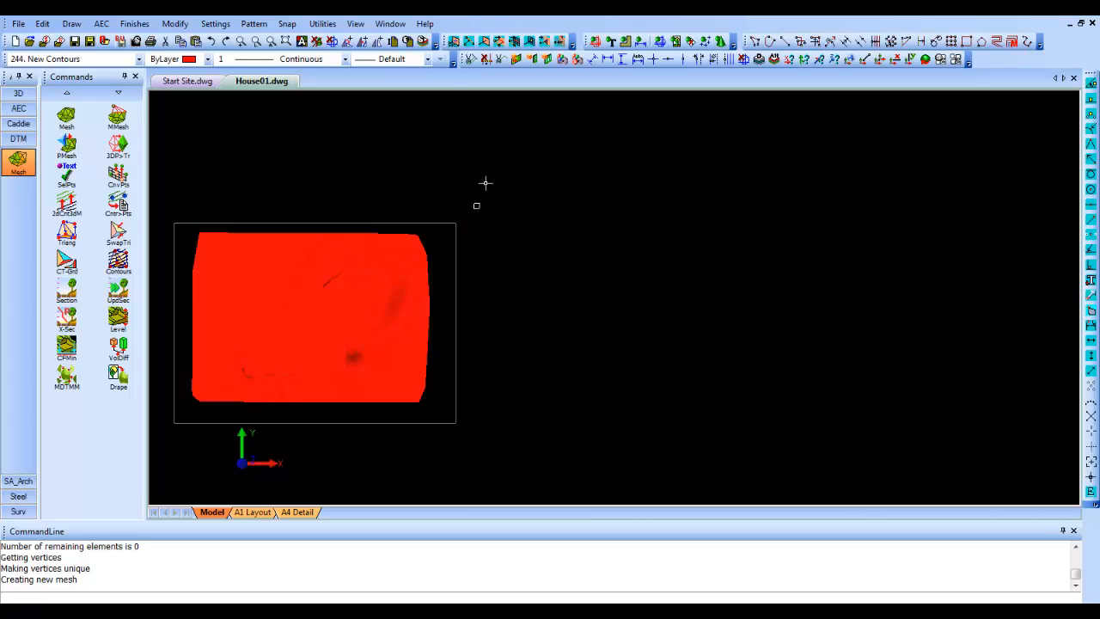
# - Insert the picture test1.jpg in the empty area just east of the merged terrain mesh
pyautogui.click(23, 123)
pyautogui.scroll(-5, 12, 344)
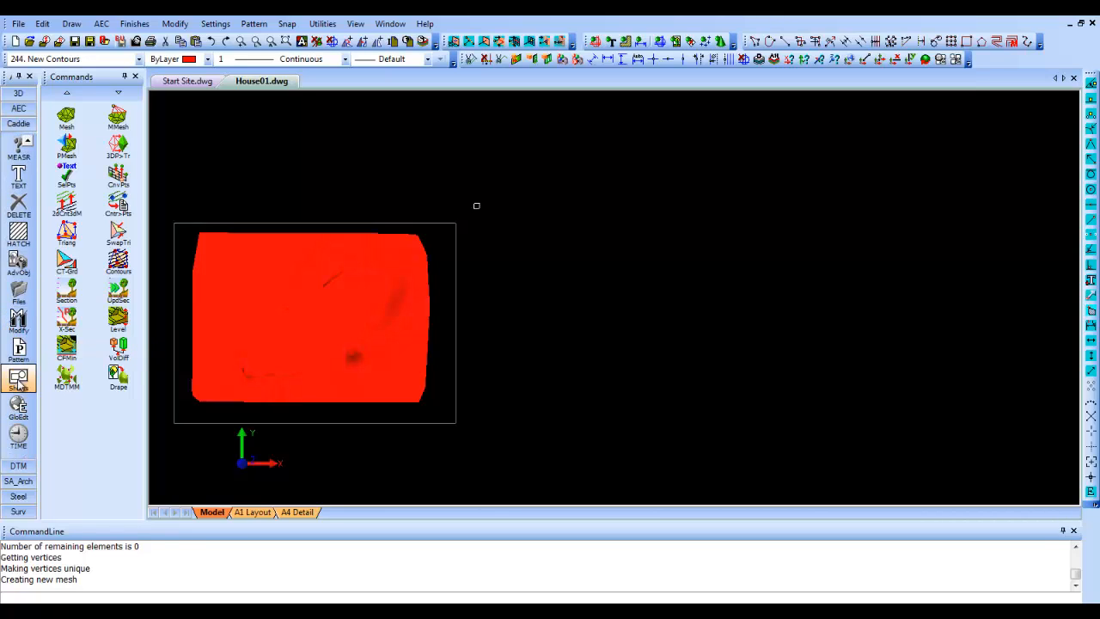
pyautogui.click(22, 292)
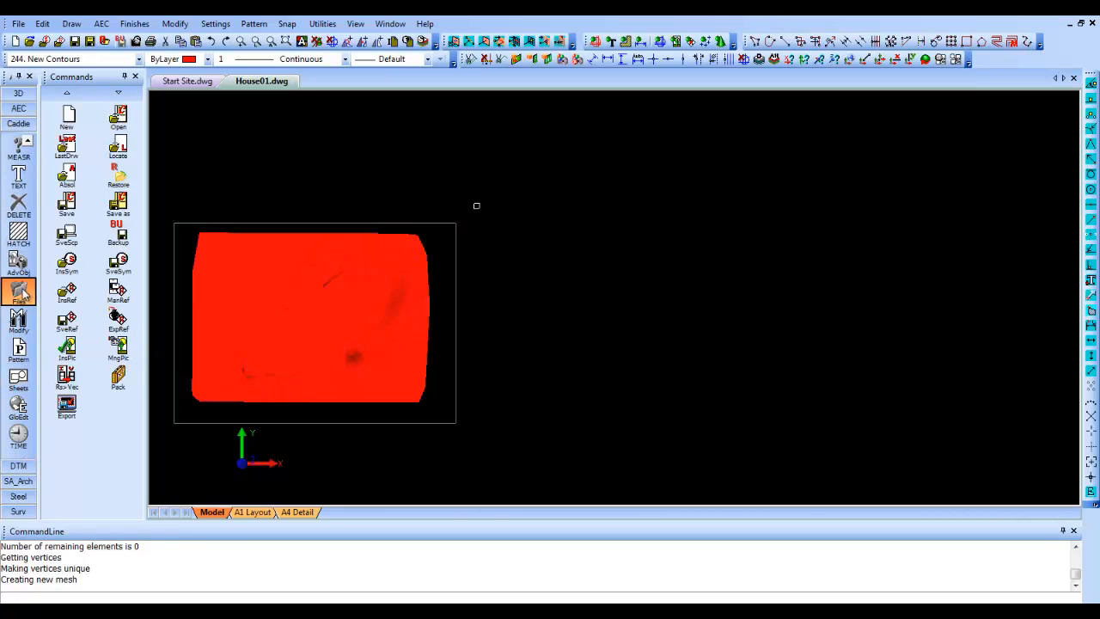
pyautogui.click(81, 352)
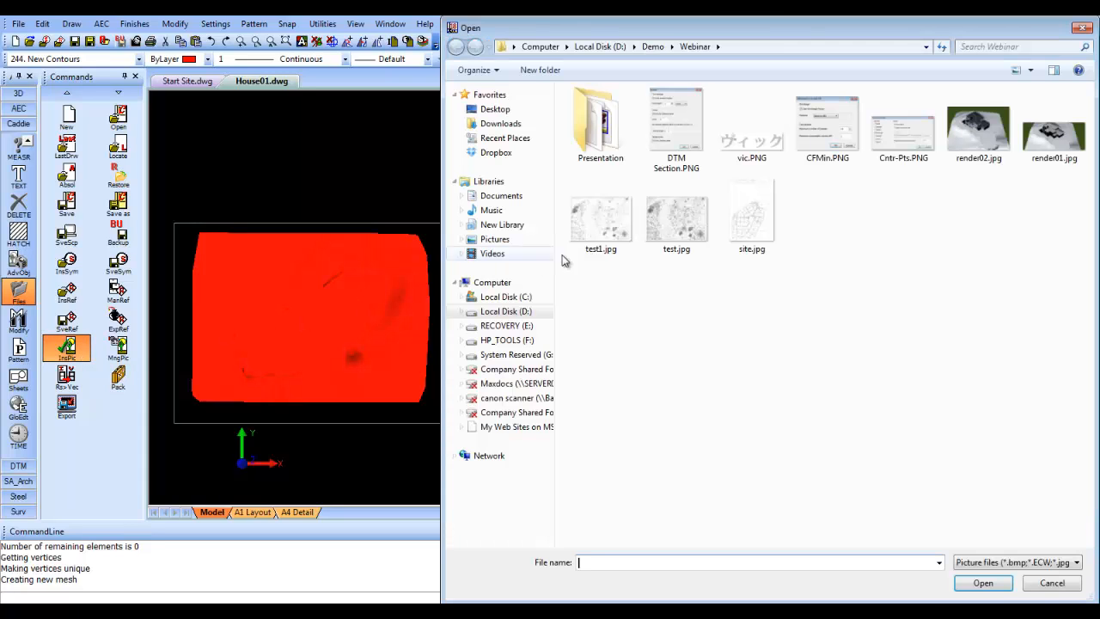
pyautogui.click(621, 239)
pyautogui.click(979, 582)
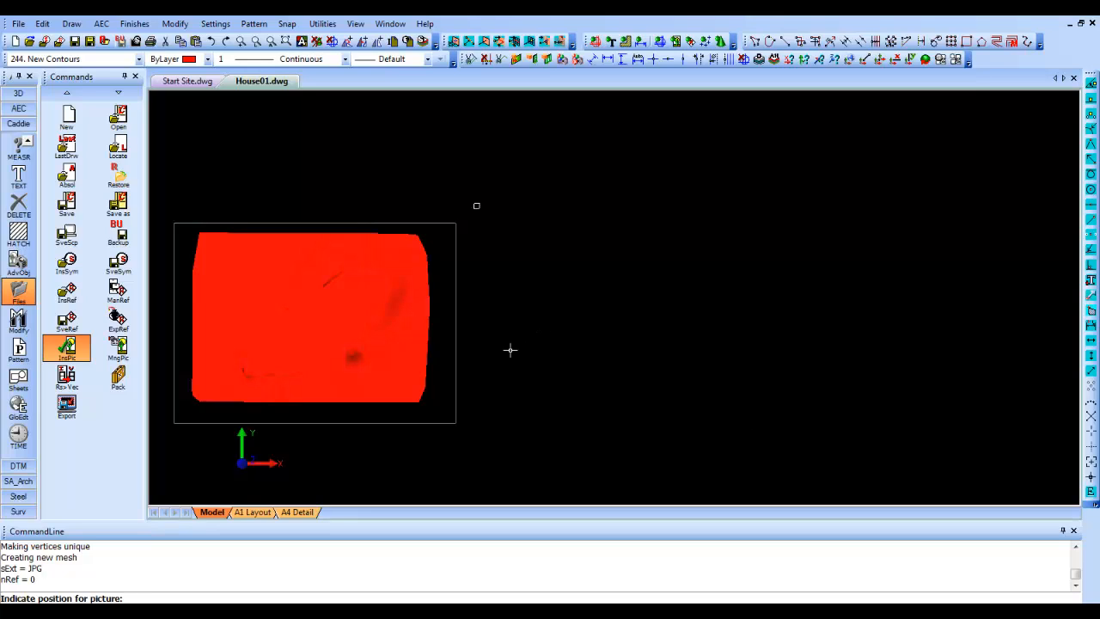
pyautogui.click(480, 386)
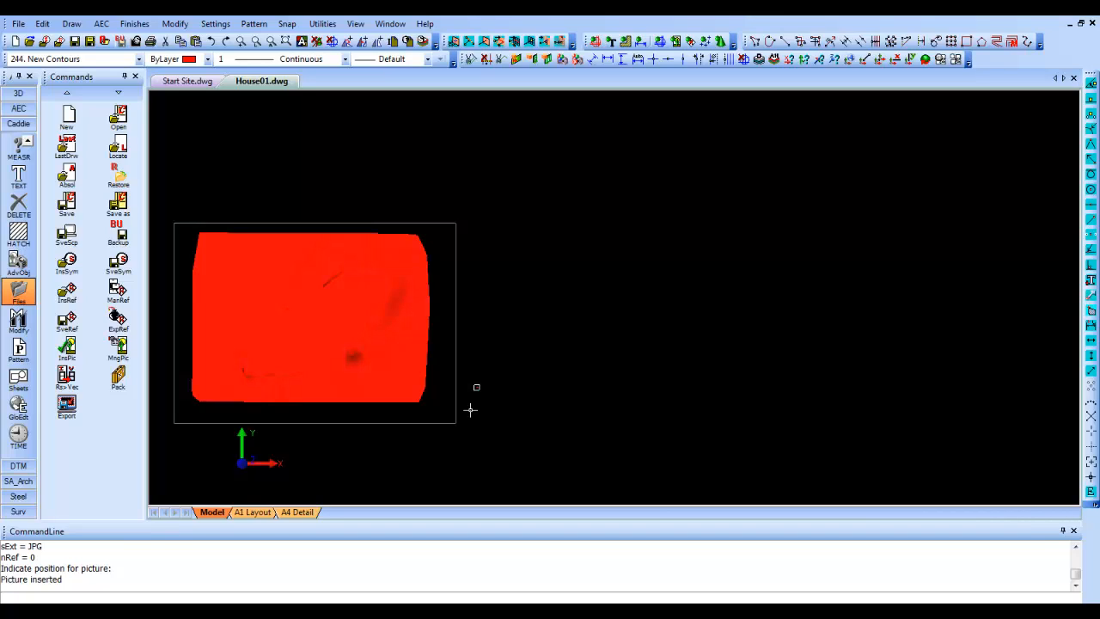
# - Start draping the picture, with reference points where the lowest contour meets its southwest border and on its north border near the northeast corner
pyautogui.click(18, 468)
pyautogui.click(18, 160)
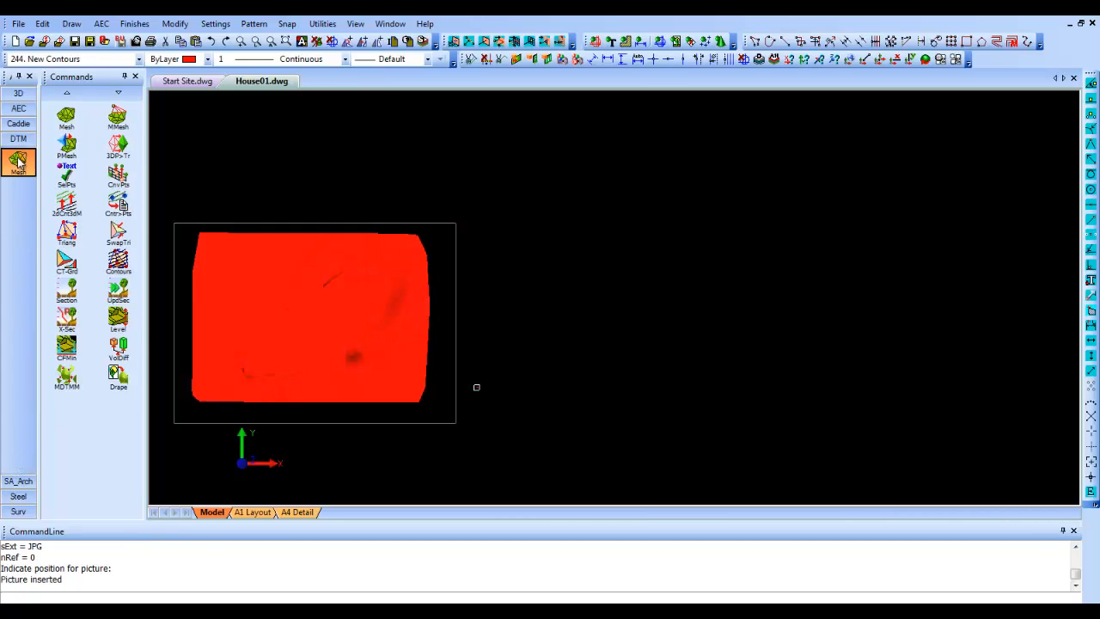
pyautogui.click(113, 375)
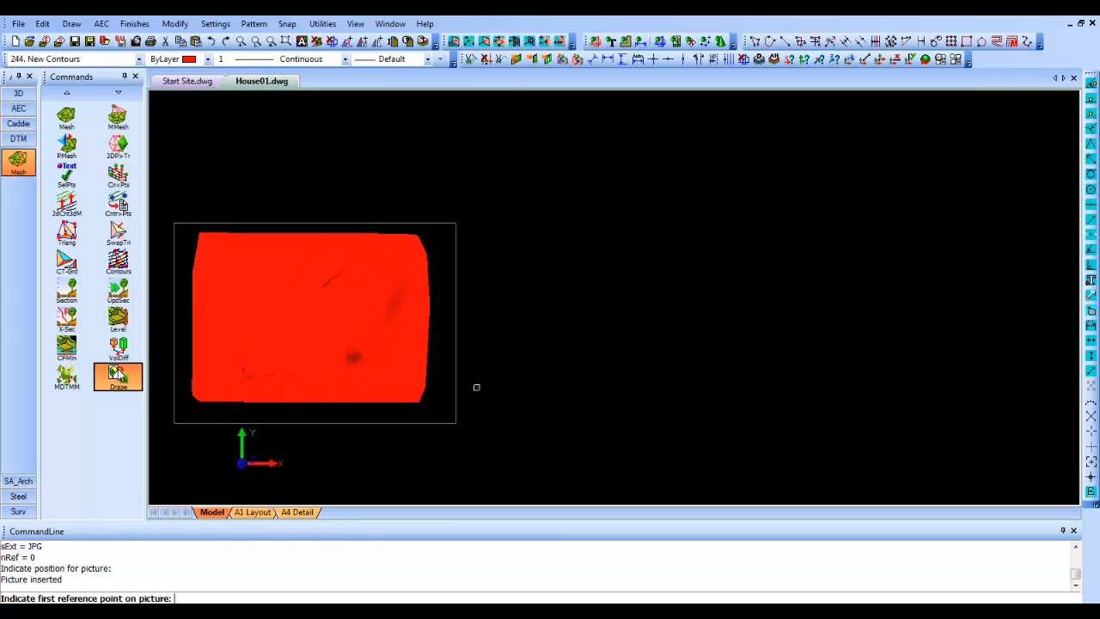
pyautogui.scroll(8, 476, 389)
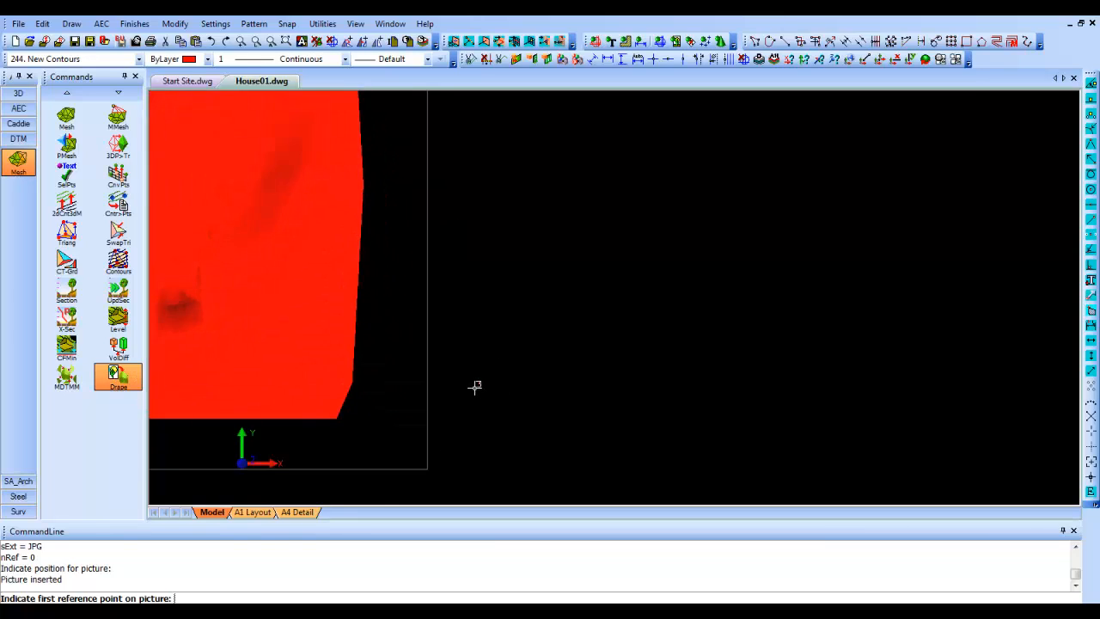
pyautogui.scroll(10, 482, 397)
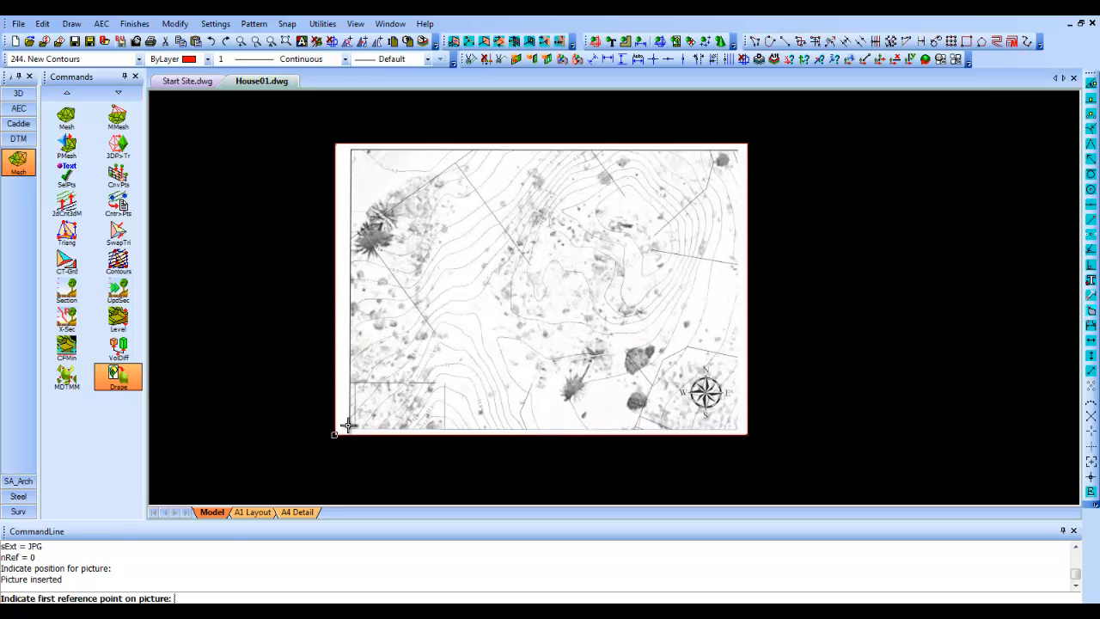
pyautogui.scroll(5, 348, 423)
pyautogui.scroll(2, 350, 424)
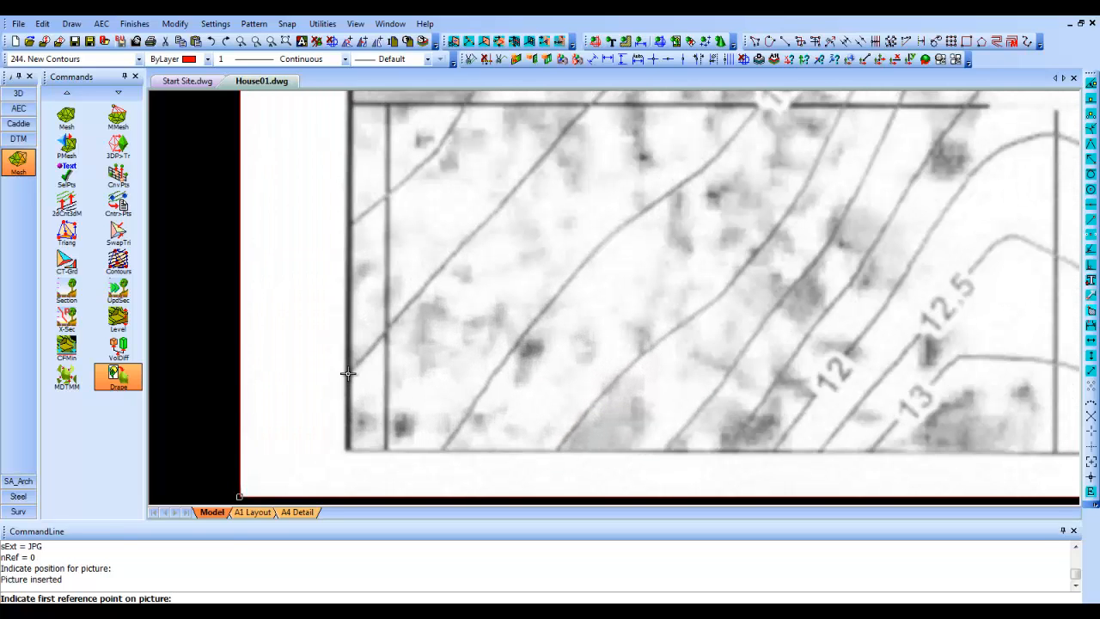
pyautogui.click(350, 368)
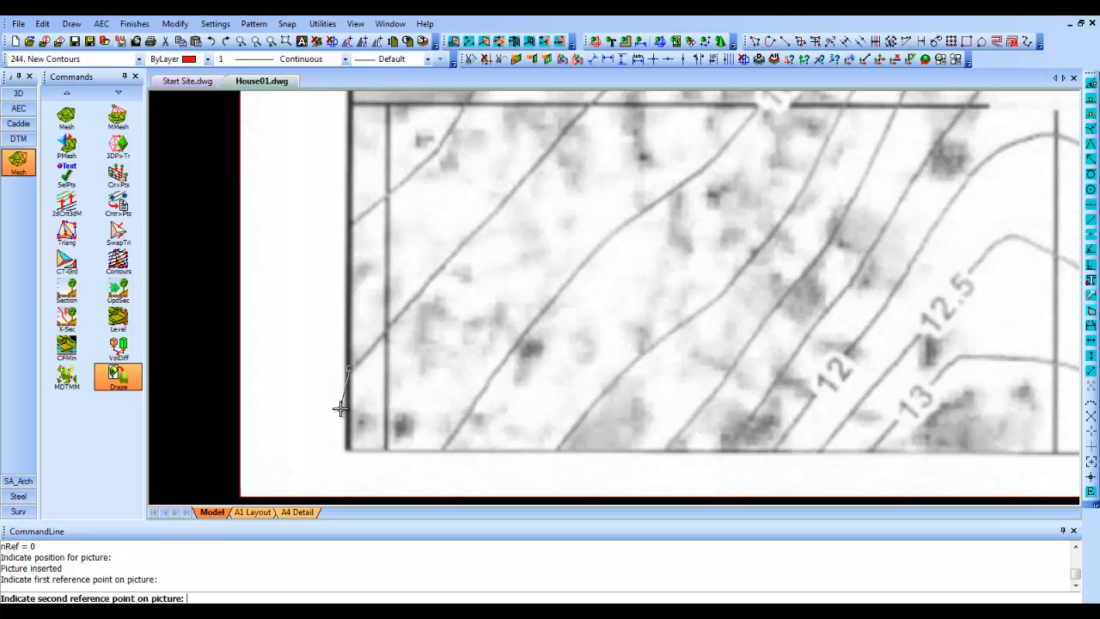
pyautogui.scroll(-10, 339, 407)
pyautogui.scroll(8, 507, 284)
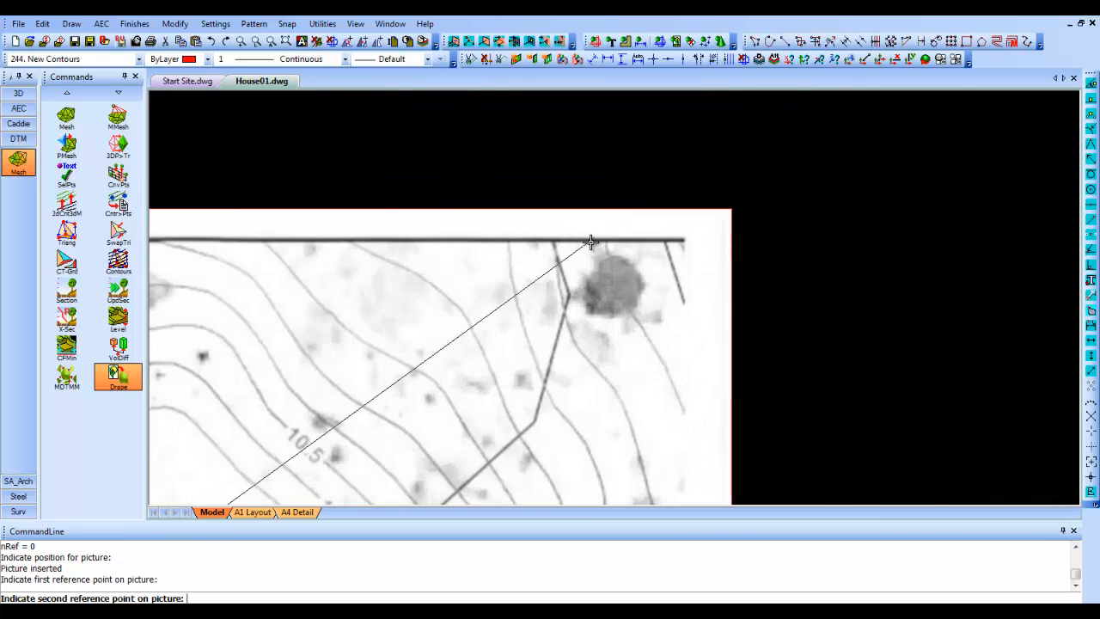
pyautogui.click(626, 245)
# - Drape the picture onto the merged mesh by matching its reference points to the terrain's southwest and northeast corners
pyautogui.scroll(-10, 626, 245)
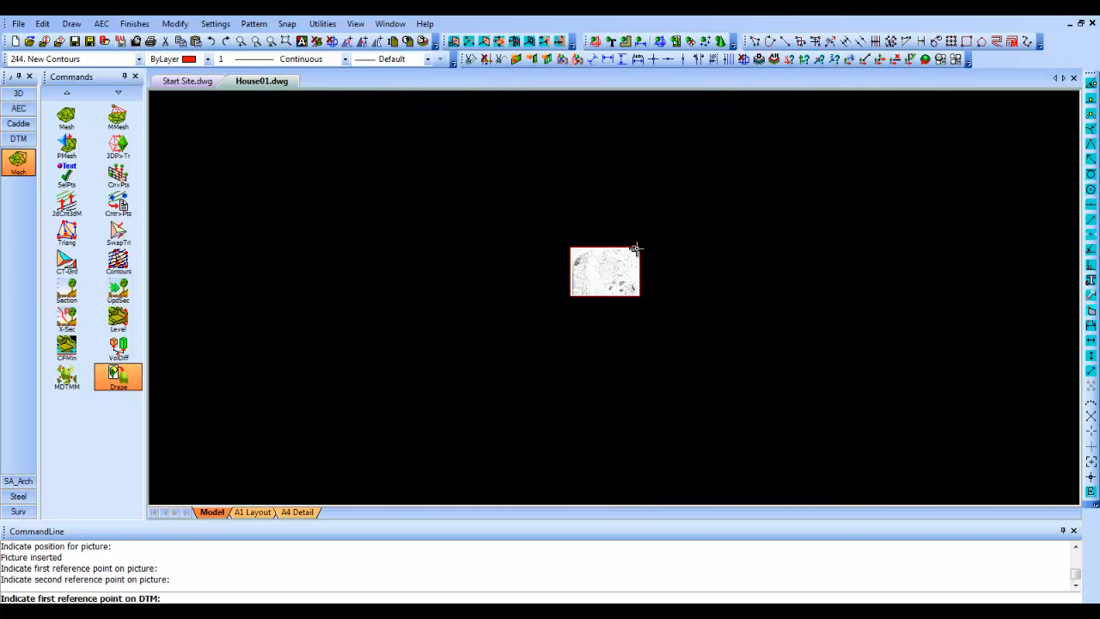
pyautogui.scroll(10, 636, 250)
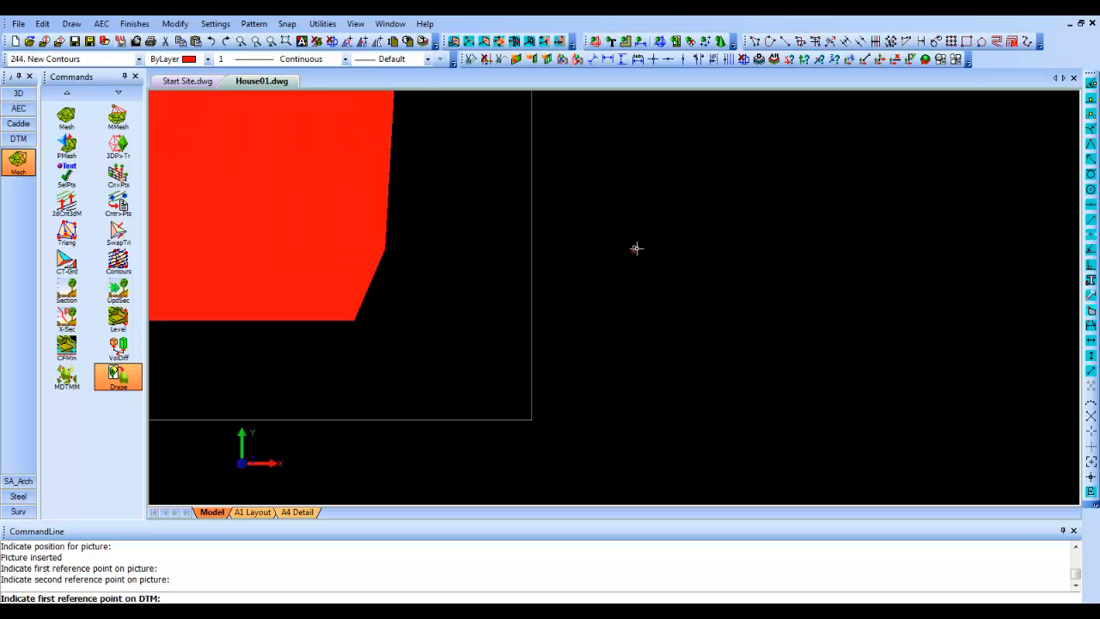
pyautogui.scroll(-1, 632, 406)
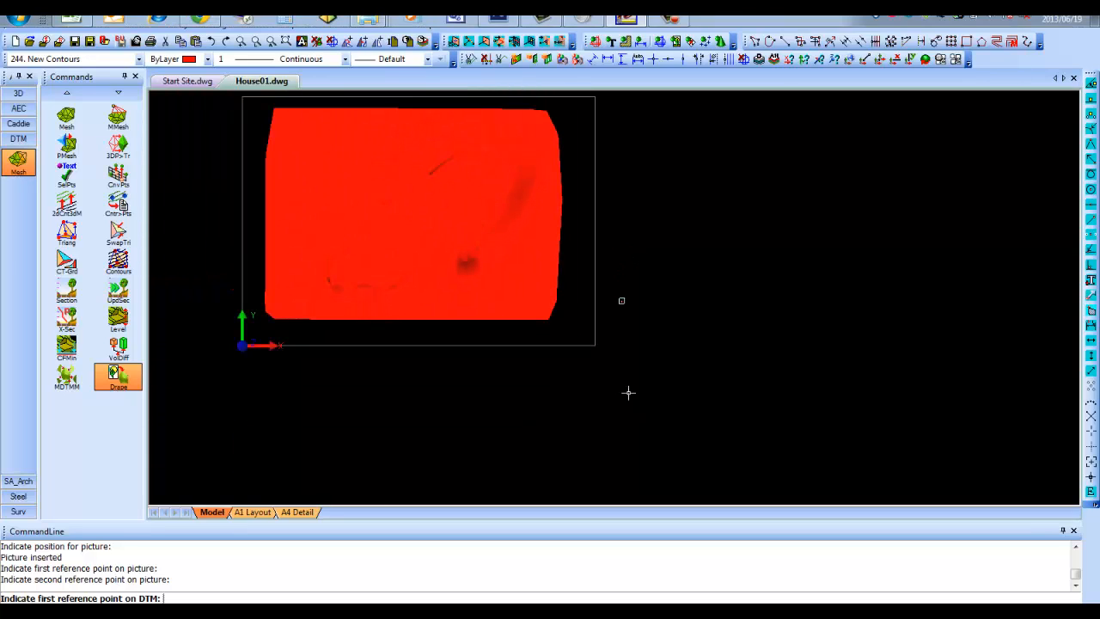
pyautogui.scroll(1, 344, 138)
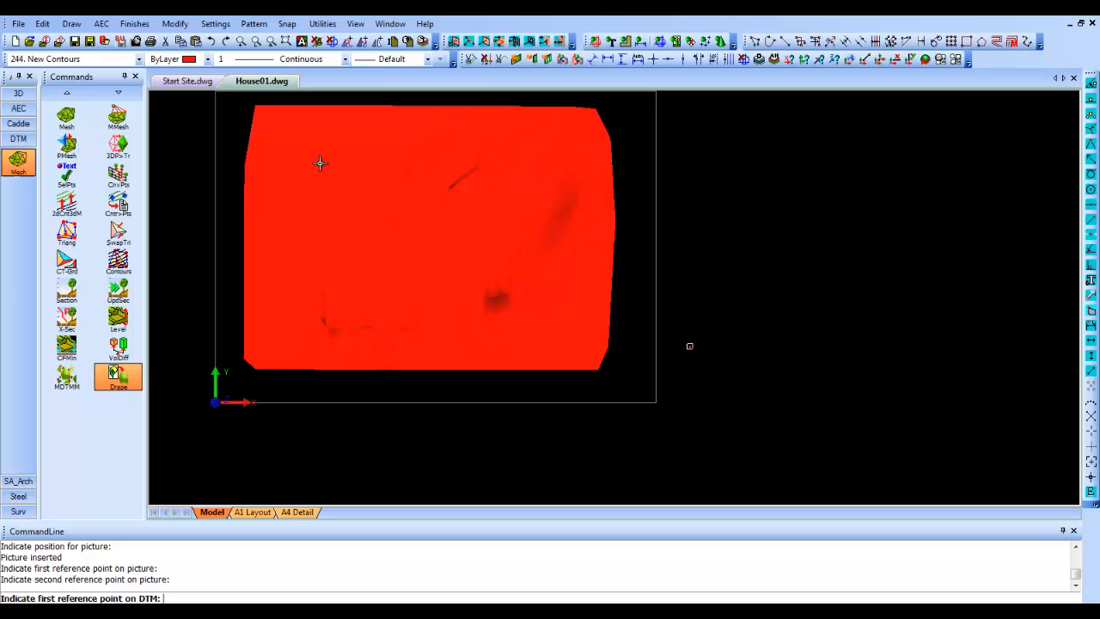
pyautogui.click(242, 358)
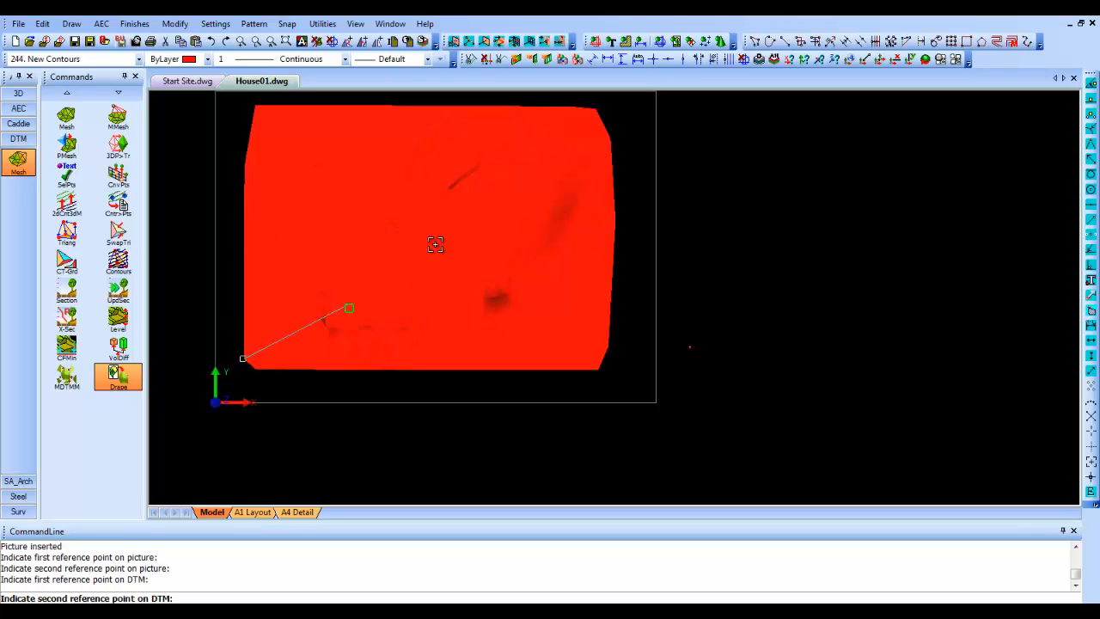
pyautogui.click(601, 104)
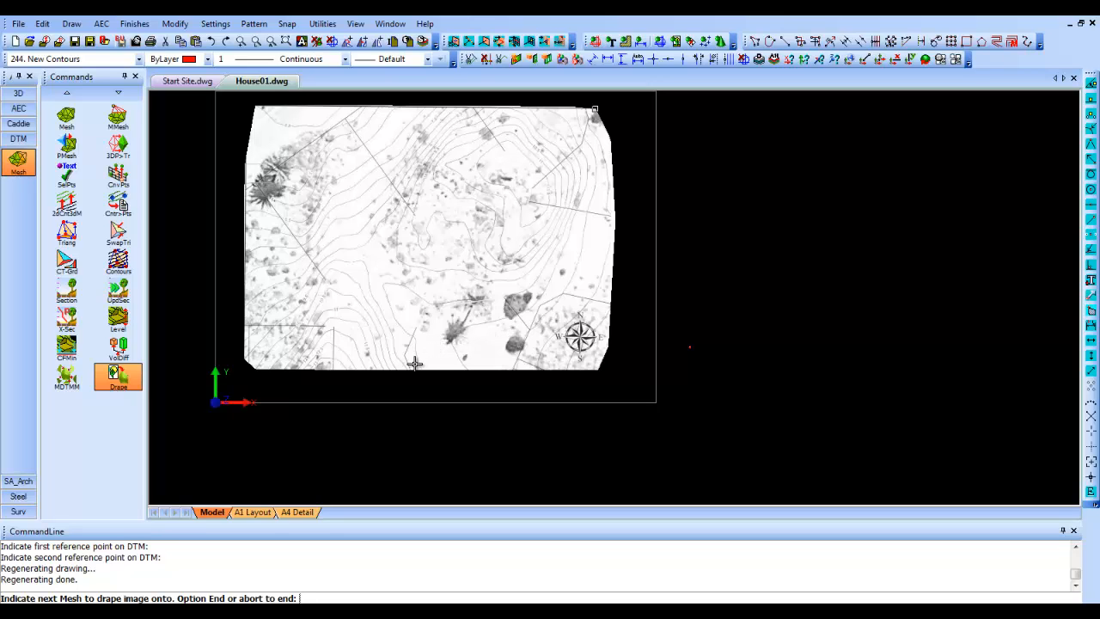
# - Display the Structure layer so the house is shown together with the draped terrain in a 3D view
pyautogui.keyDown('shift'); pyautogui.moveTo(422, 318); pyautogui.dragTo(422, 167, button='middle'); pyautogui.keyUp('shift')
pyautogui.keyDown('shift'); pyautogui.moveTo(412, 267); pyautogui.dragTo(343, 170, button='middle'); pyautogui.keyUp('shift')
pyautogui.scroll(2, 434, 233)
pyautogui.keyDown('shift'); pyautogui.moveTo(422, 273); pyautogui.dragTo(498, 228, button='middle'); pyautogui.keyUp('shift')
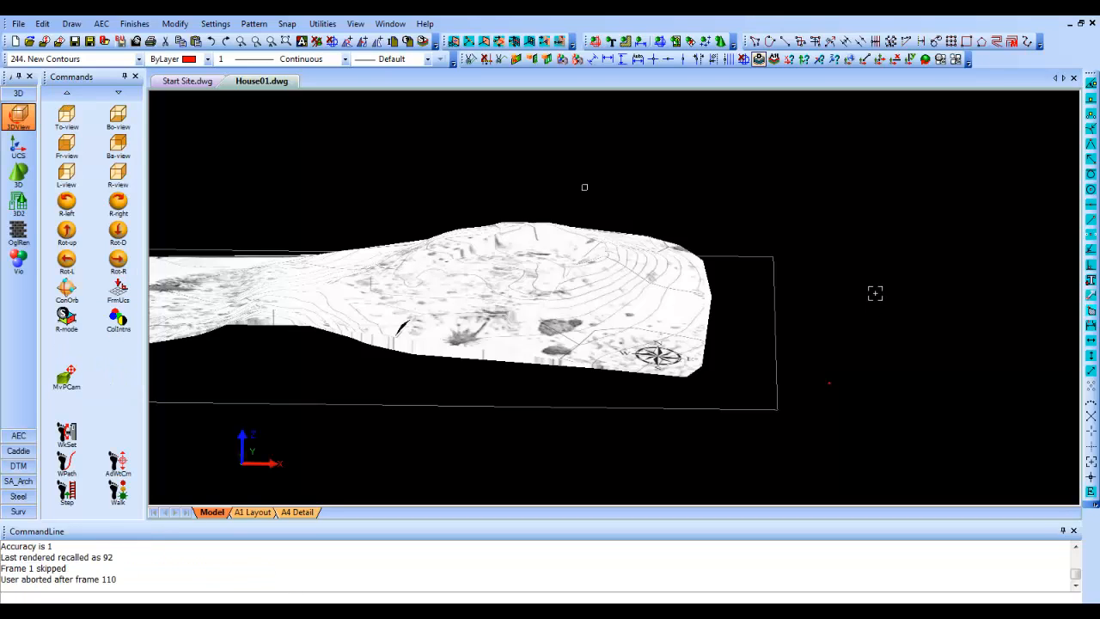
pyautogui.click(760, 58)
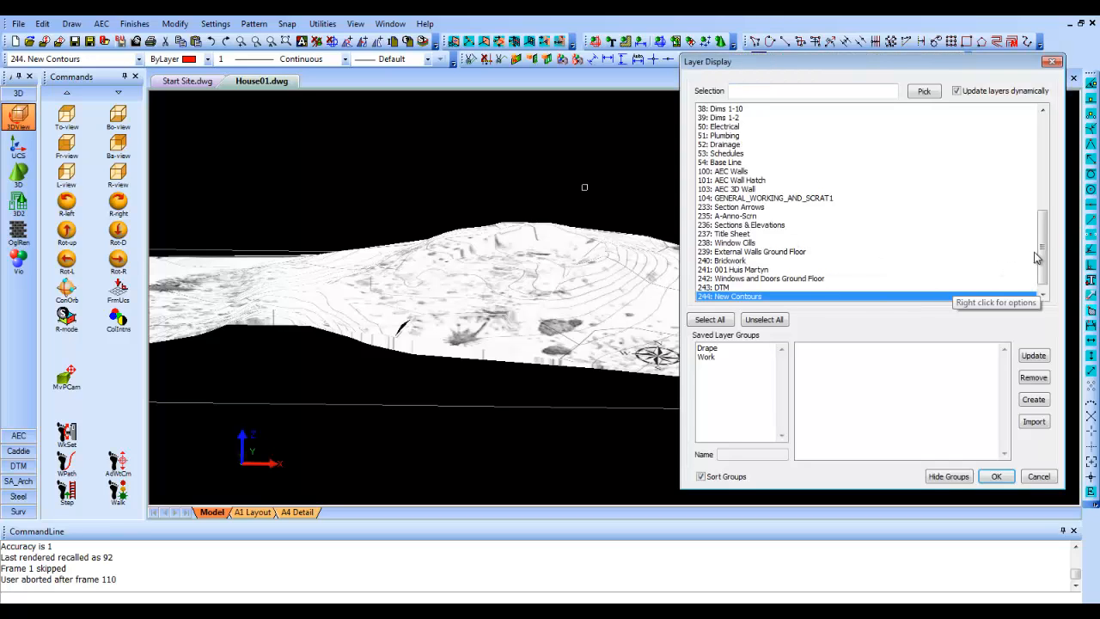
pyautogui.moveTo(1039, 258); pyautogui.dragTo(1006, 146)
pyautogui.click(744, 126)
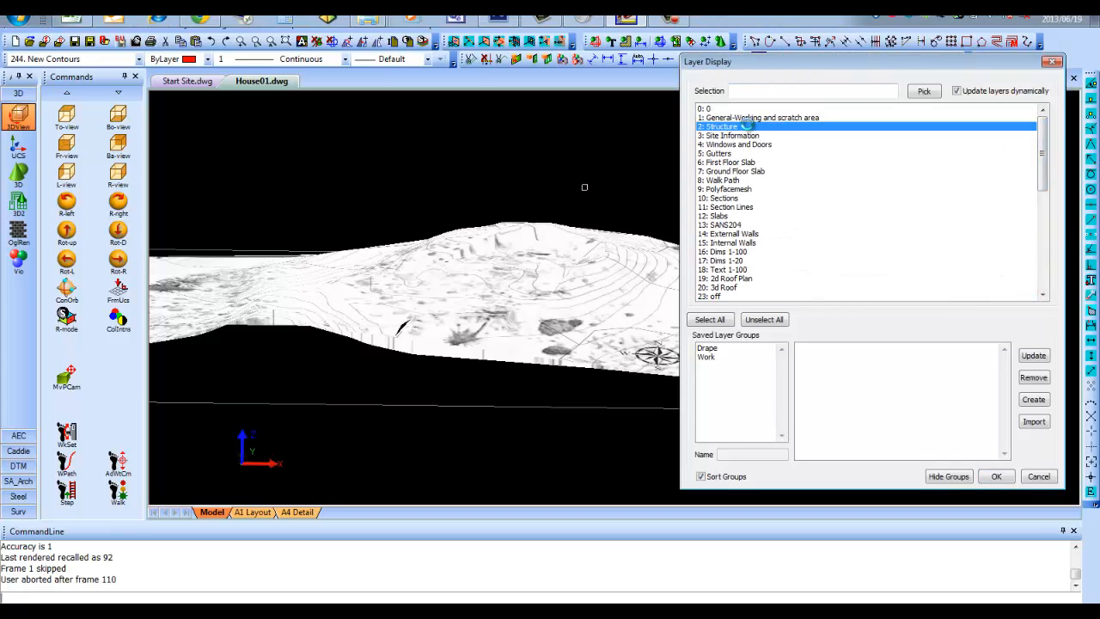
pyautogui.click(994, 478)
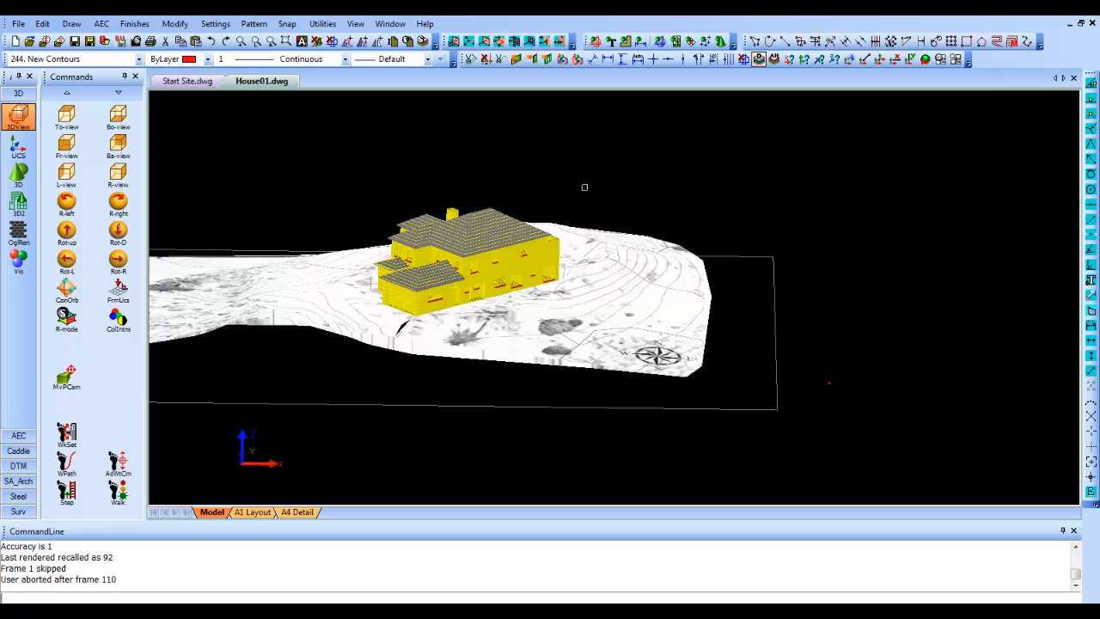
pyautogui.click(759, 59)
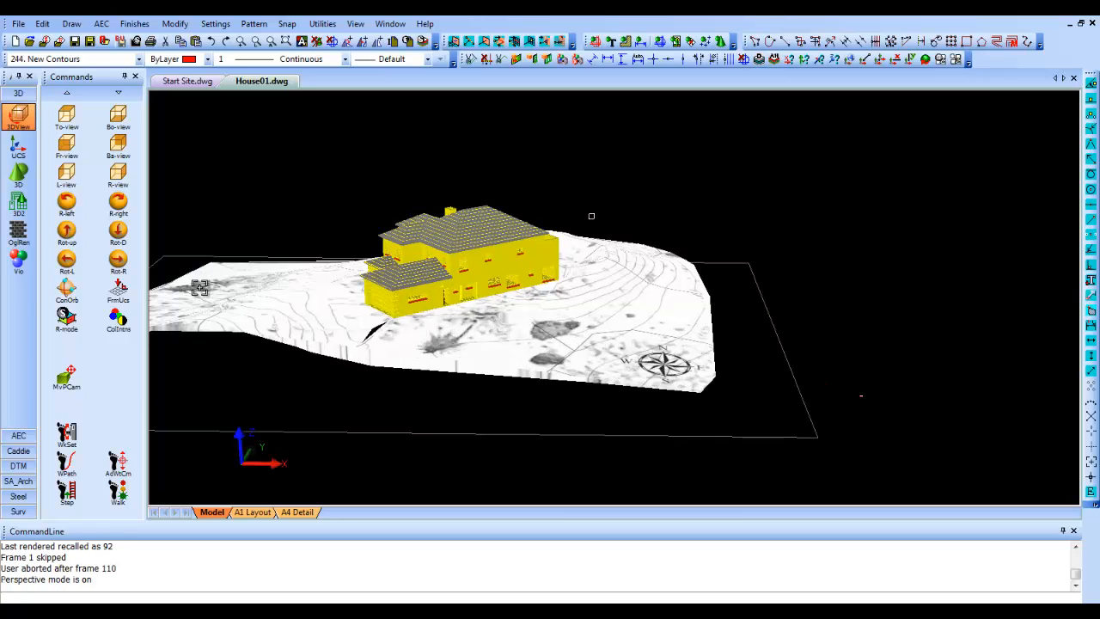
# - Play the walkthrough around the house and draped terrain from the beginning, and stop it partway
pyautogui.click(127, 496)
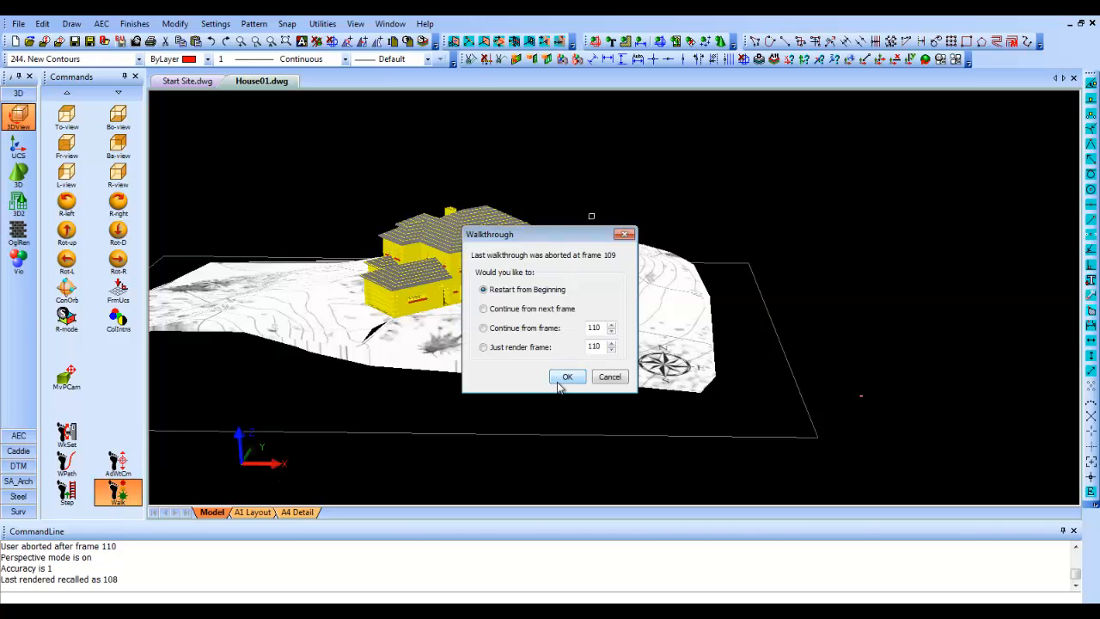
pyautogui.click(565, 378)
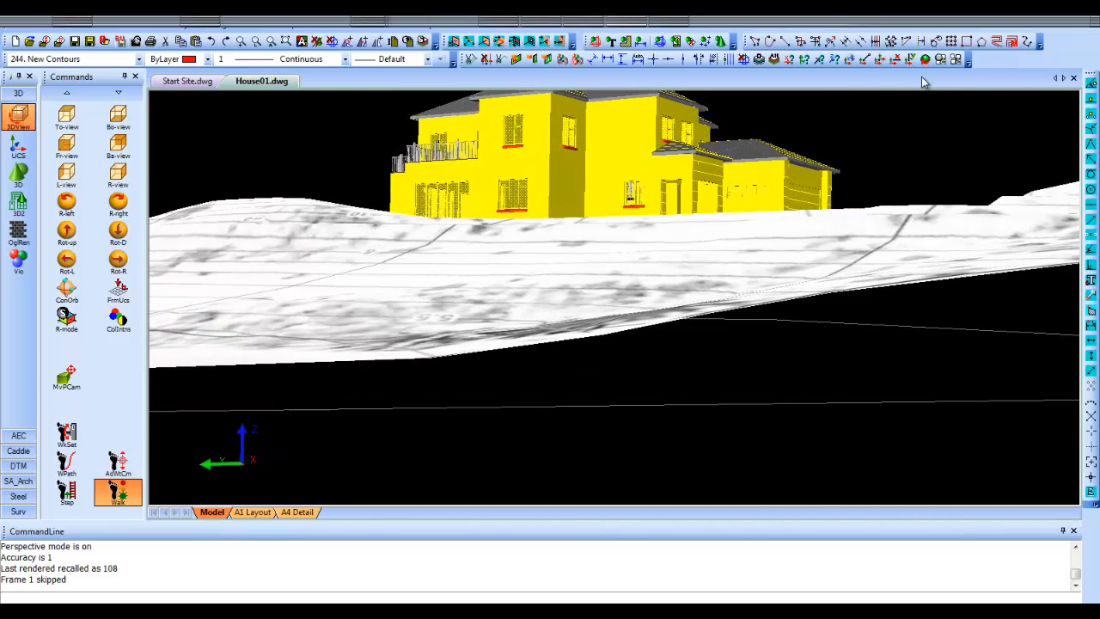
pyautogui.press('Escape')
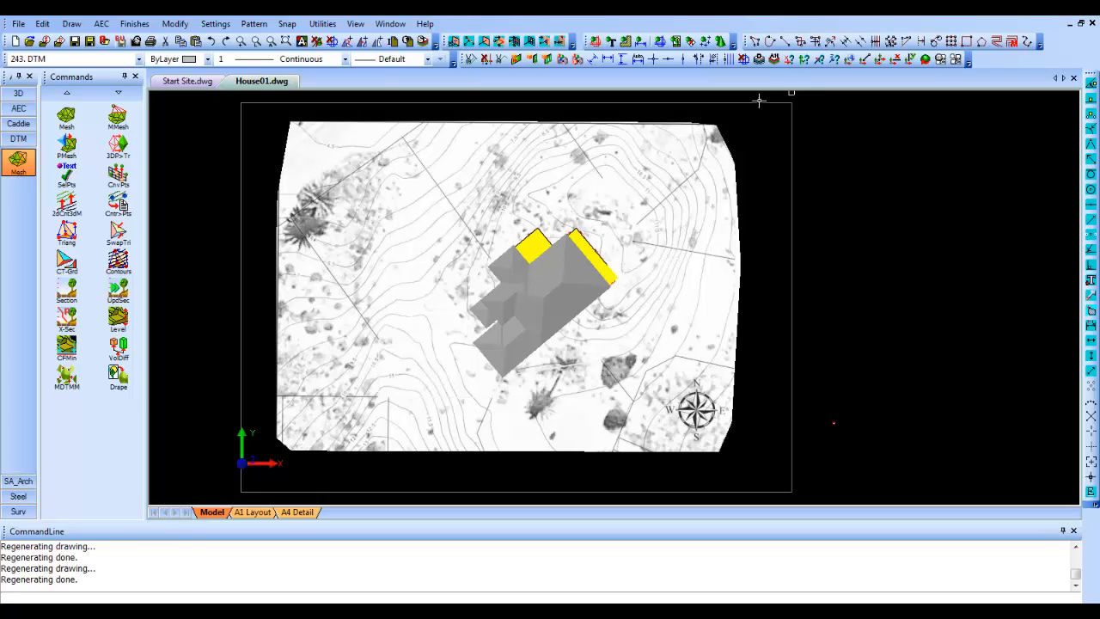
# - Hide the New Contours and Structure layers so that only the DTM layer with the merged terrain mesh is displayed
pyautogui.click(764, 61)
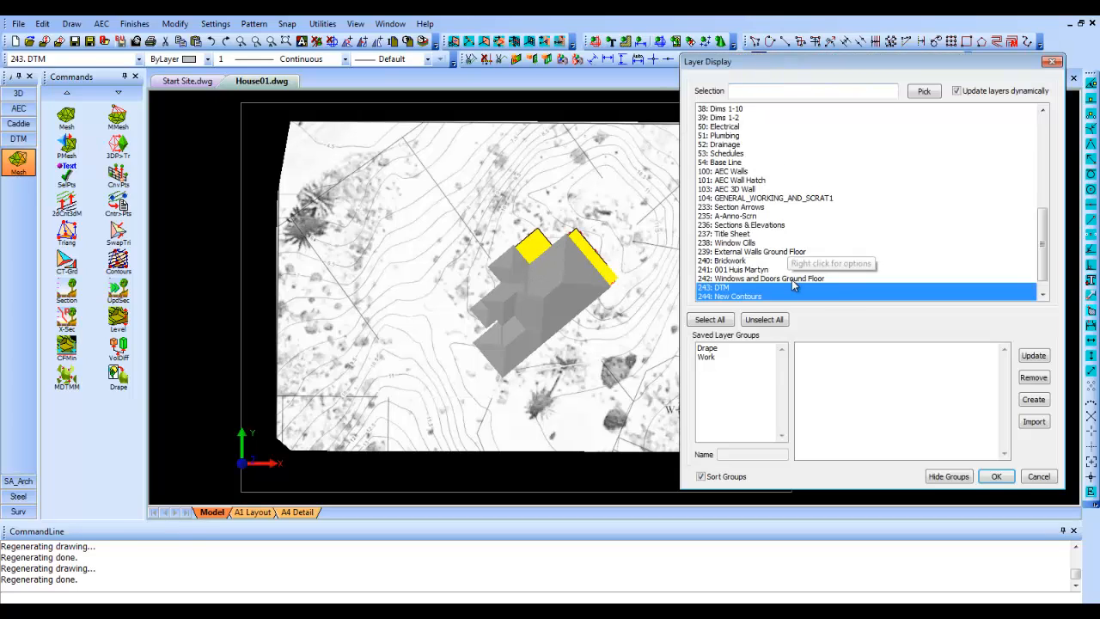
pyautogui.click(838, 297)
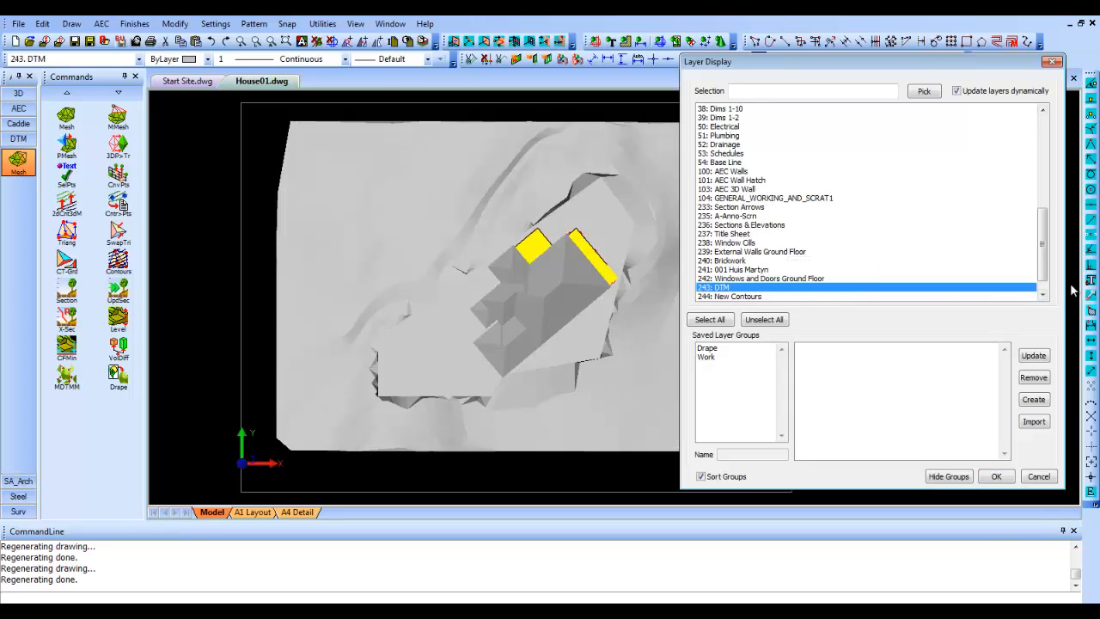
pyautogui.moveTo(1042, 246); pyautogui.dragTo(1027, 151)
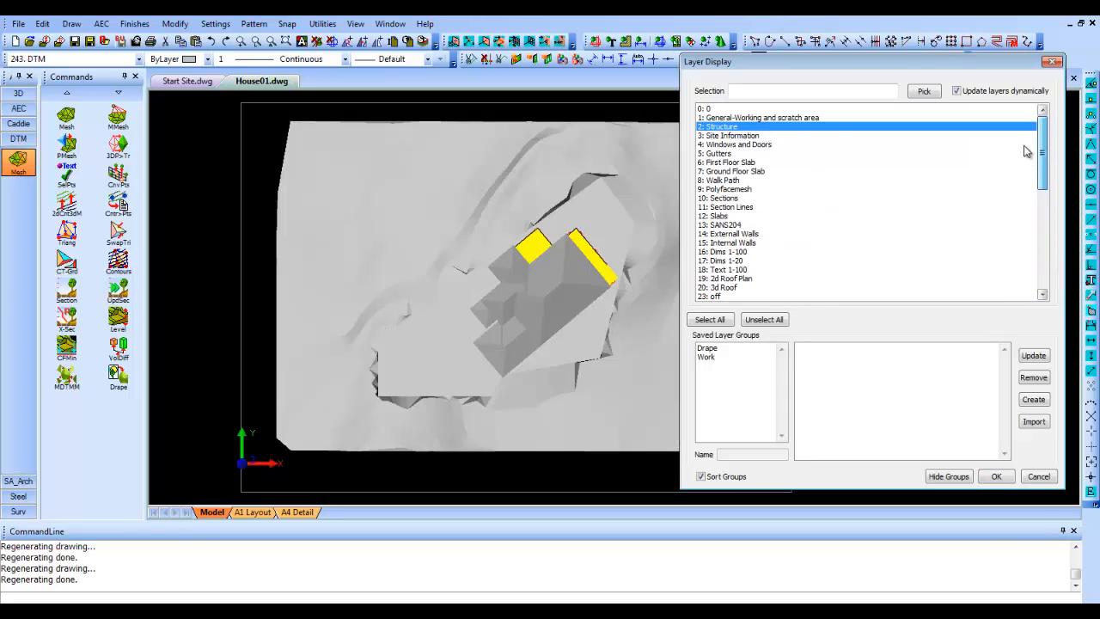
pyautogui.click(768, 126)
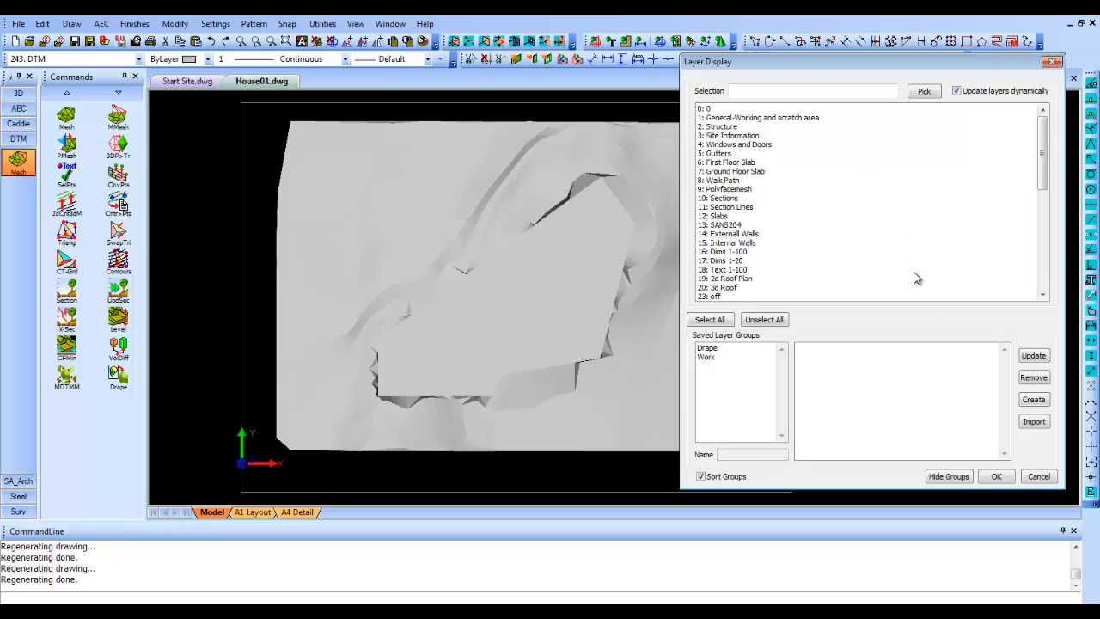
pyautogui.scroll(-10, 1040, 280)
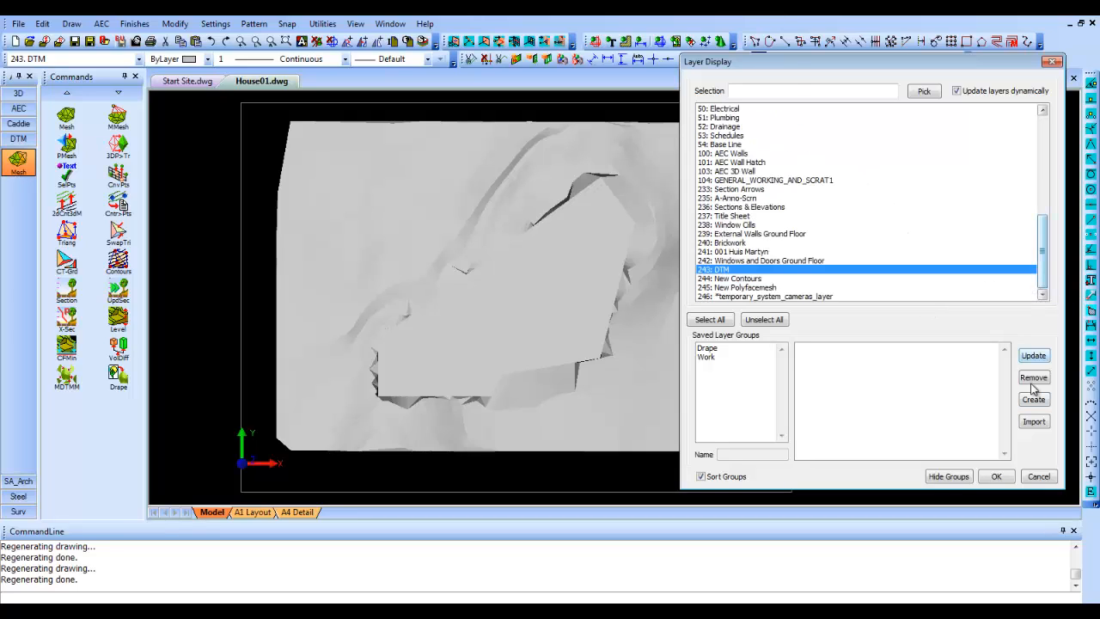
pyautogui.click(999, 478)
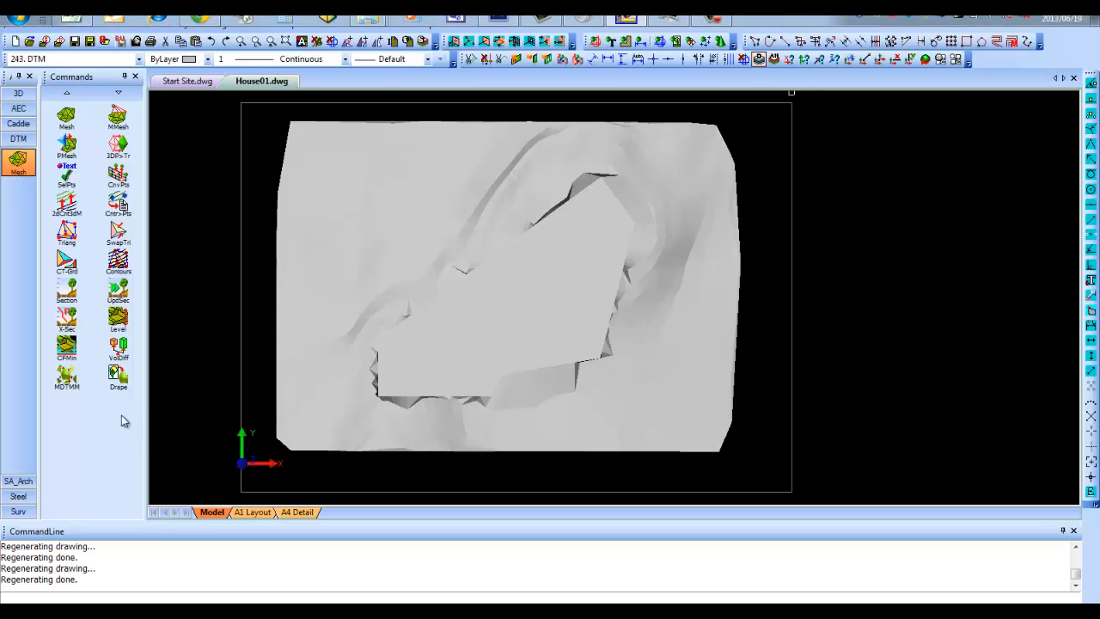
# - Generate labelled polyline contours over the whole terrain mesh from 0 to 8500, with interval 50, major interval 250, text height 0.25 and auto layering
pyautogui.click(125, 269)
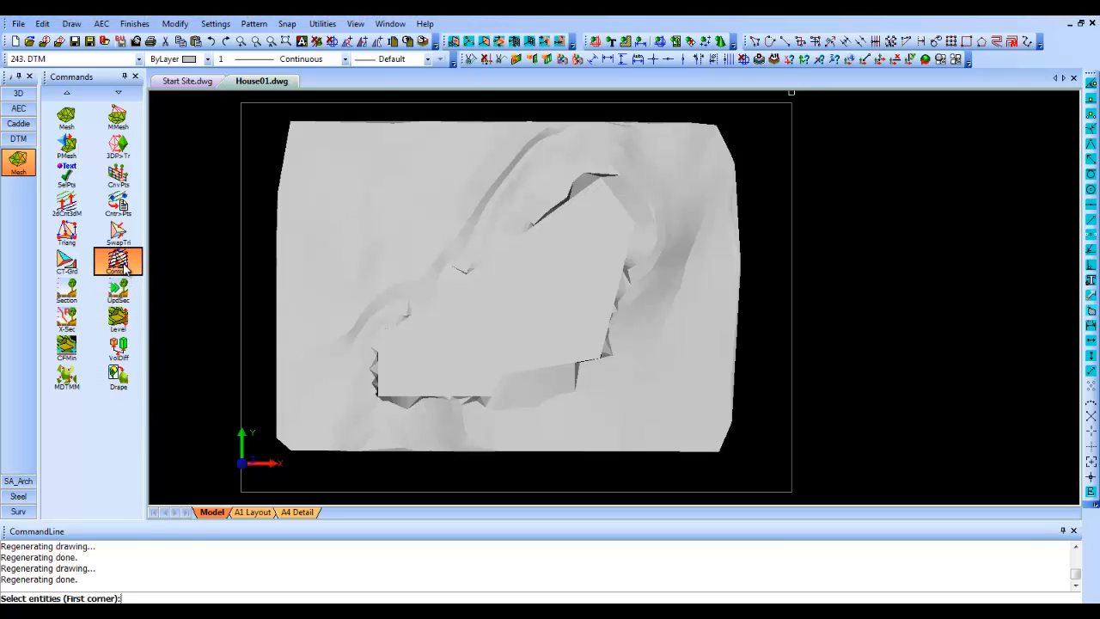
pyautogui.click(221, 474)
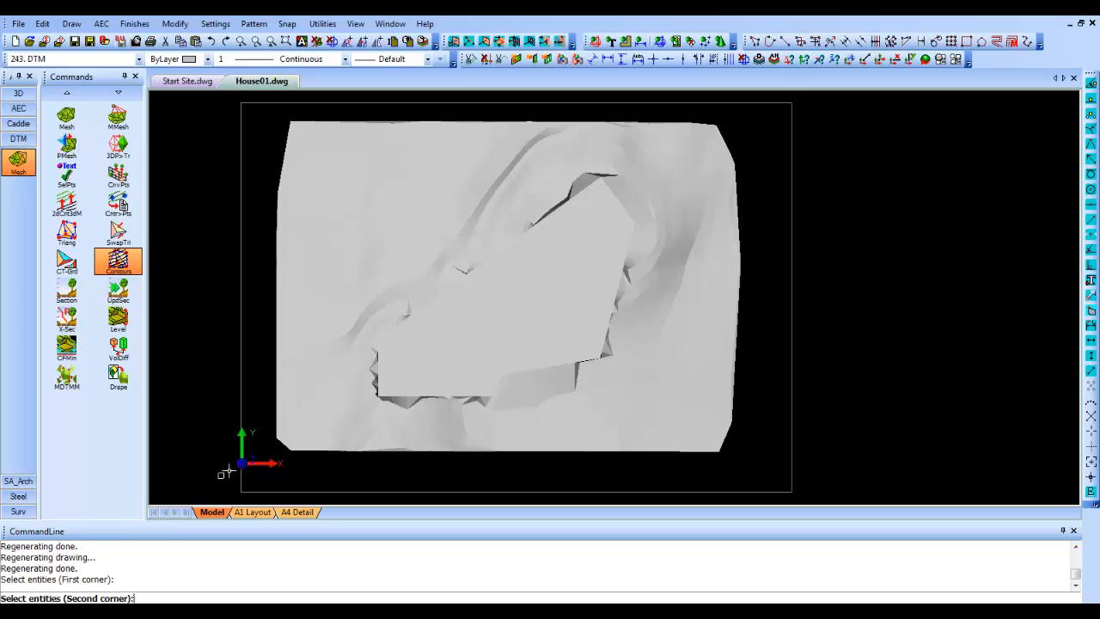
pyautogui.click(786, 104)
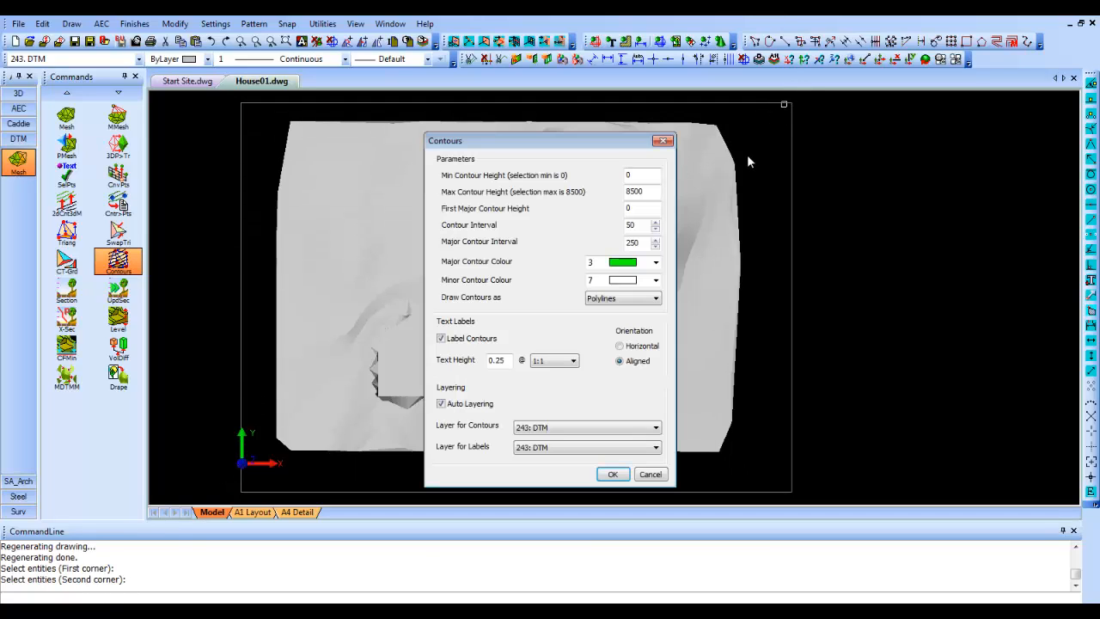
pyautogui.click(613, 475)
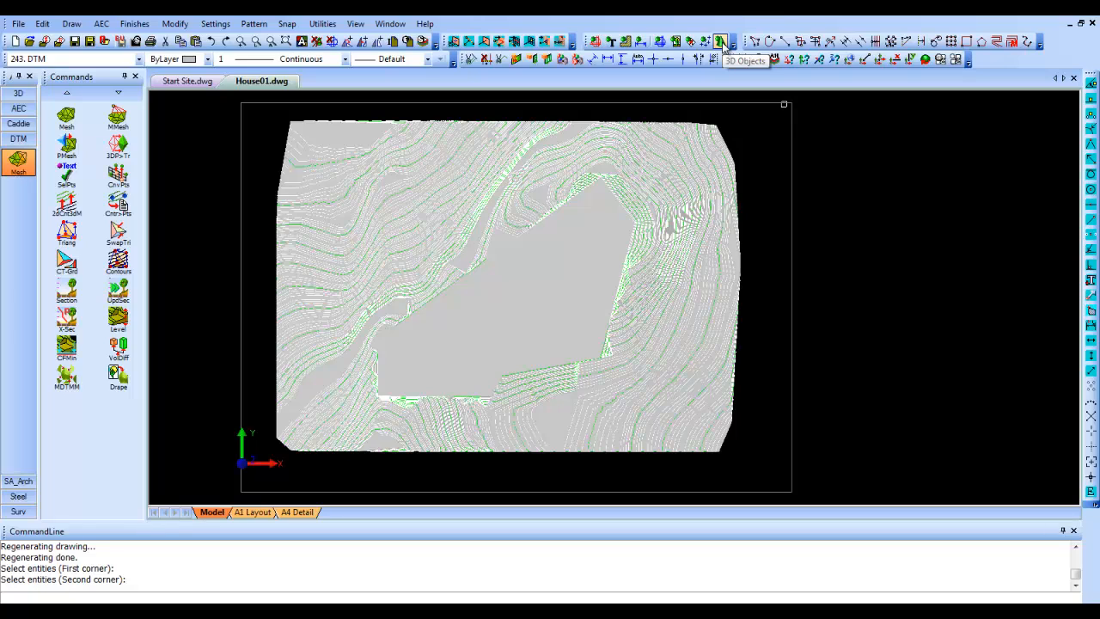
# - Switch the display of 3D objects off to inspect the contours without the mesh, and switch it back on
pyautogui.click(722, 42)
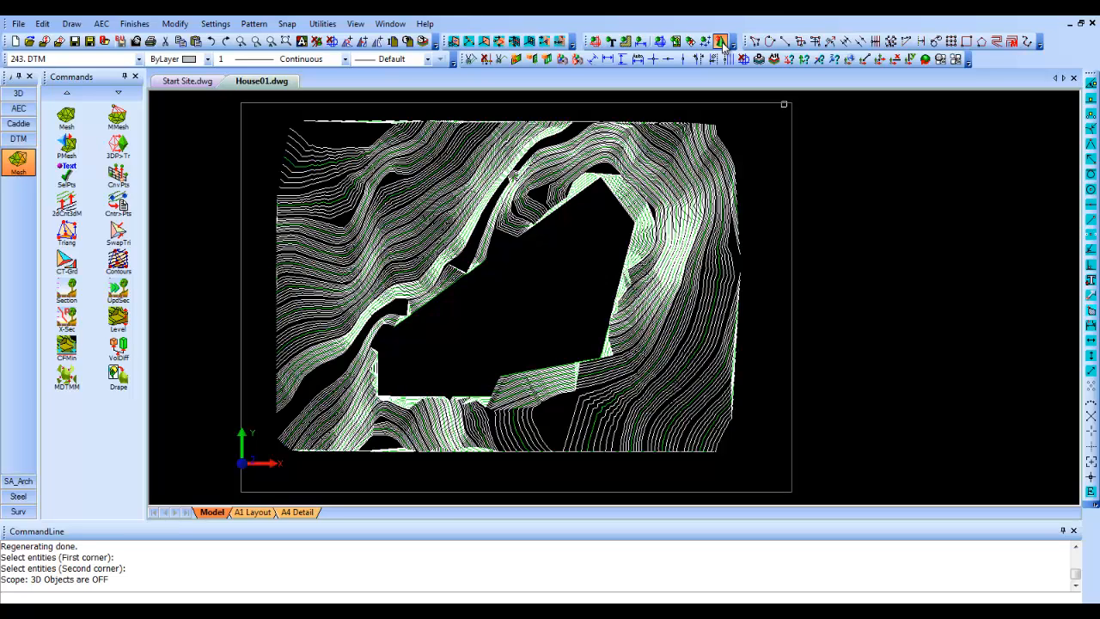
pyautogui.click(722, 43)
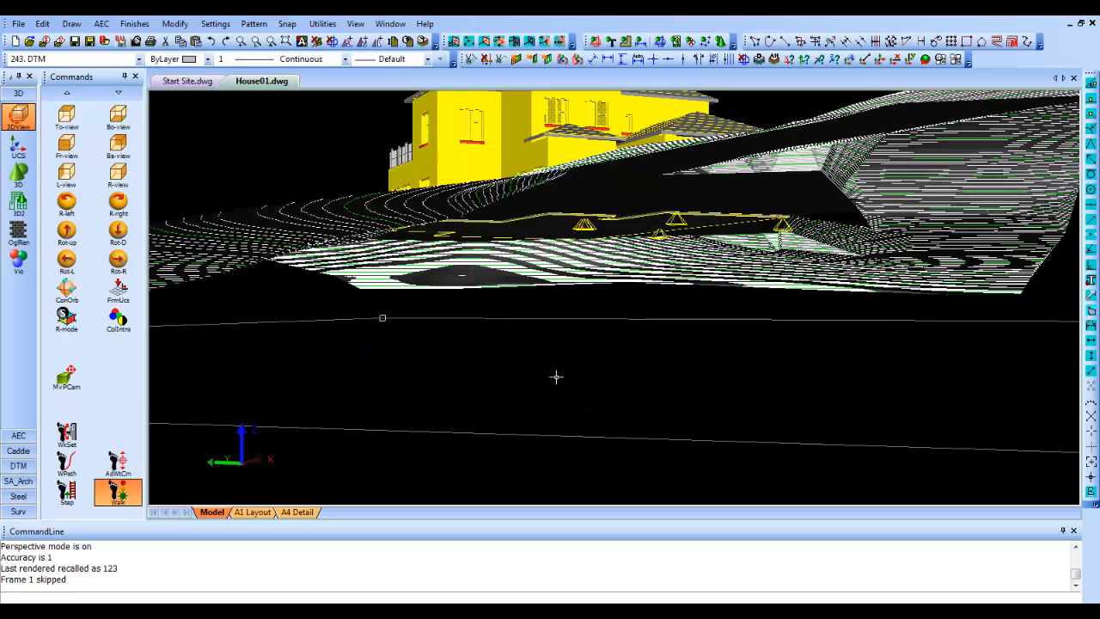